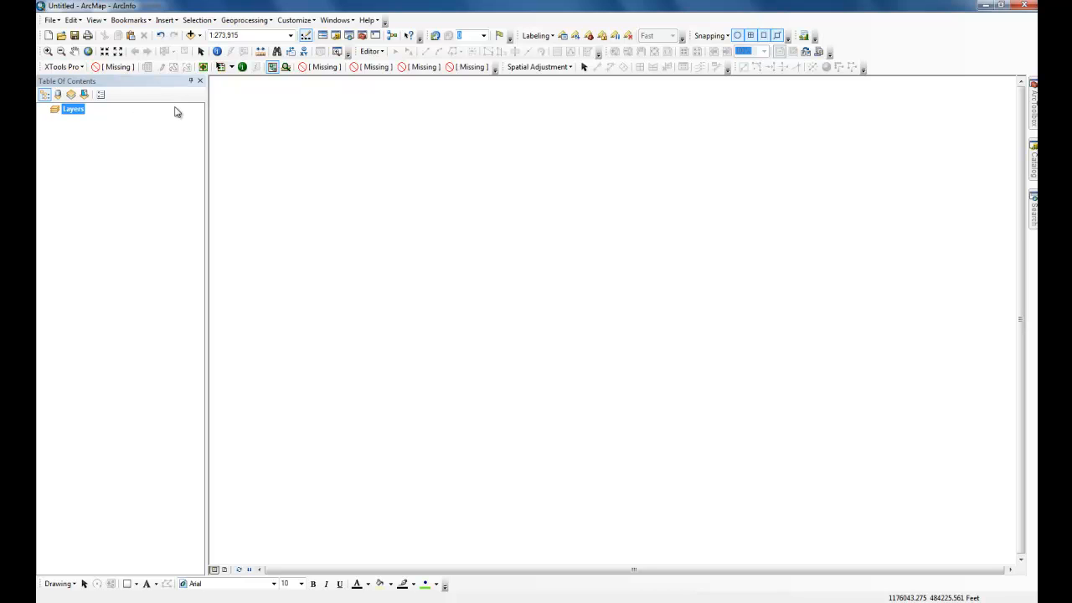
# - Add the AllCoBlocks feature class from SpatialAnalyst.gdb to the map
pyautogui.click(191, 36)
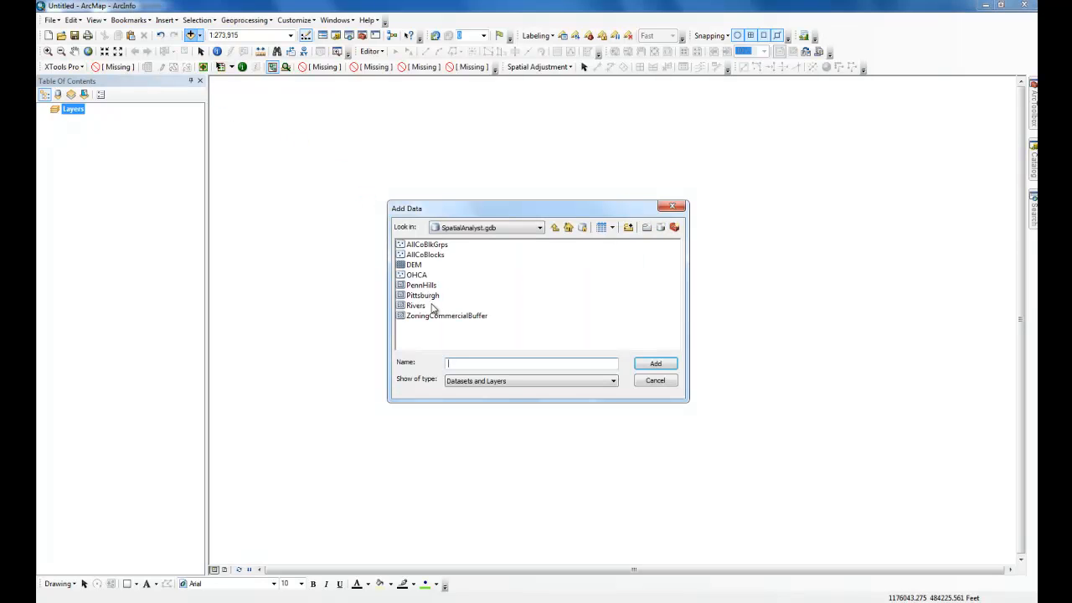
pyautogui.click(426, 255)
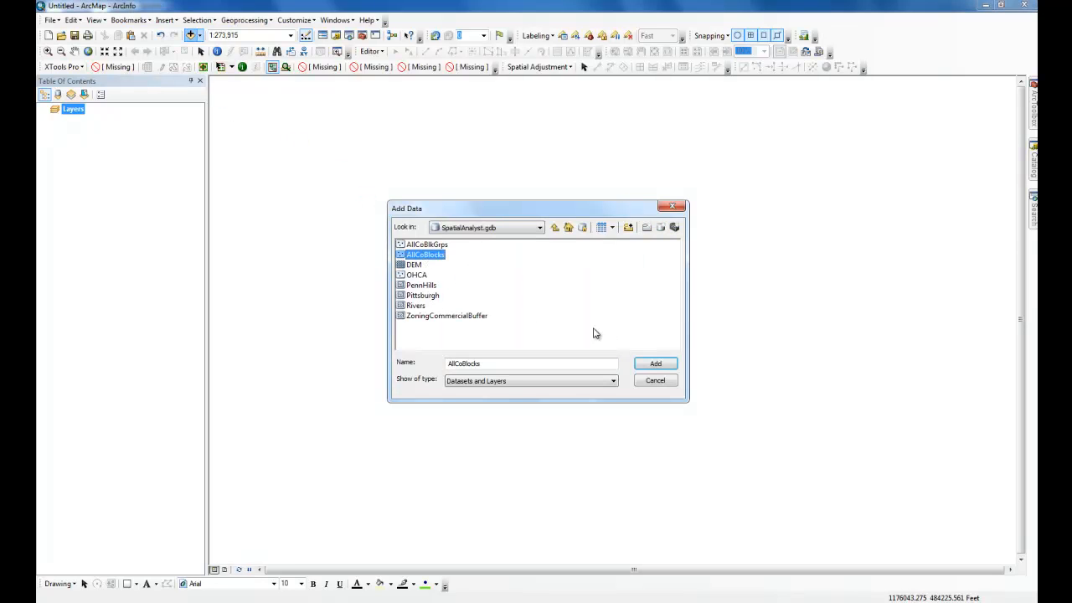
pyautogui.click(655, 363)
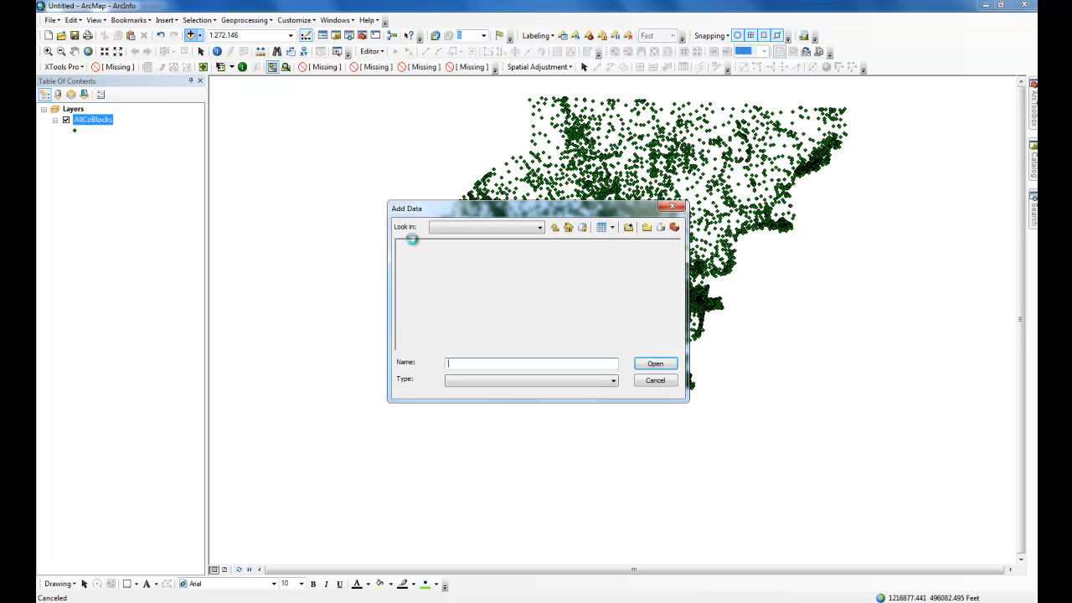
# - Browse to AlleghenyCounty.gdb and add the Munic feature class to the map
pyautogui.click(554, 228)
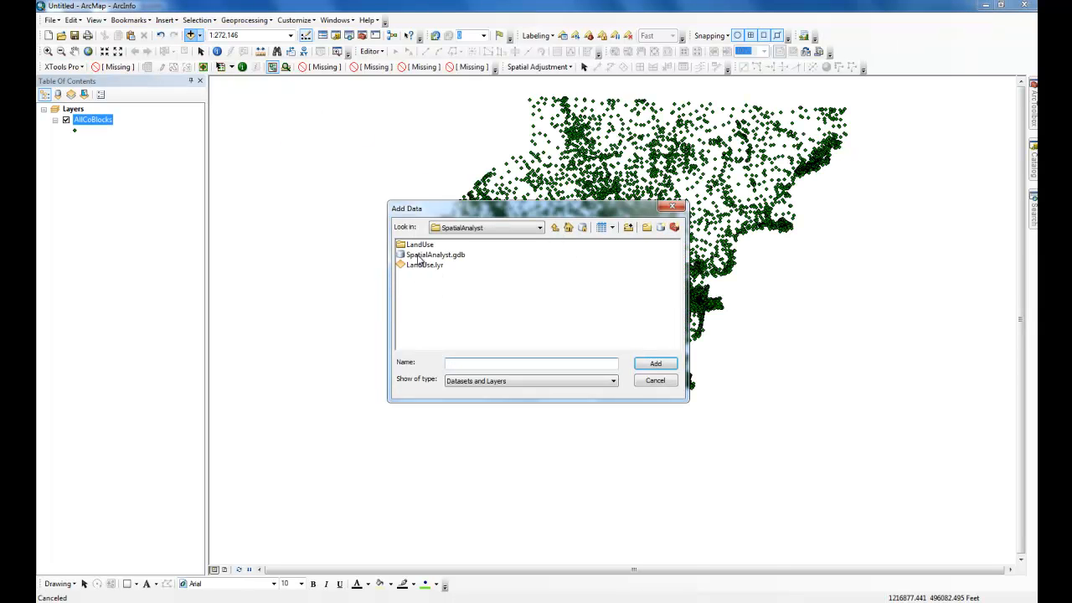
pyautogui.click(554, 228)
pyautogui.doubleClick(430, 316)
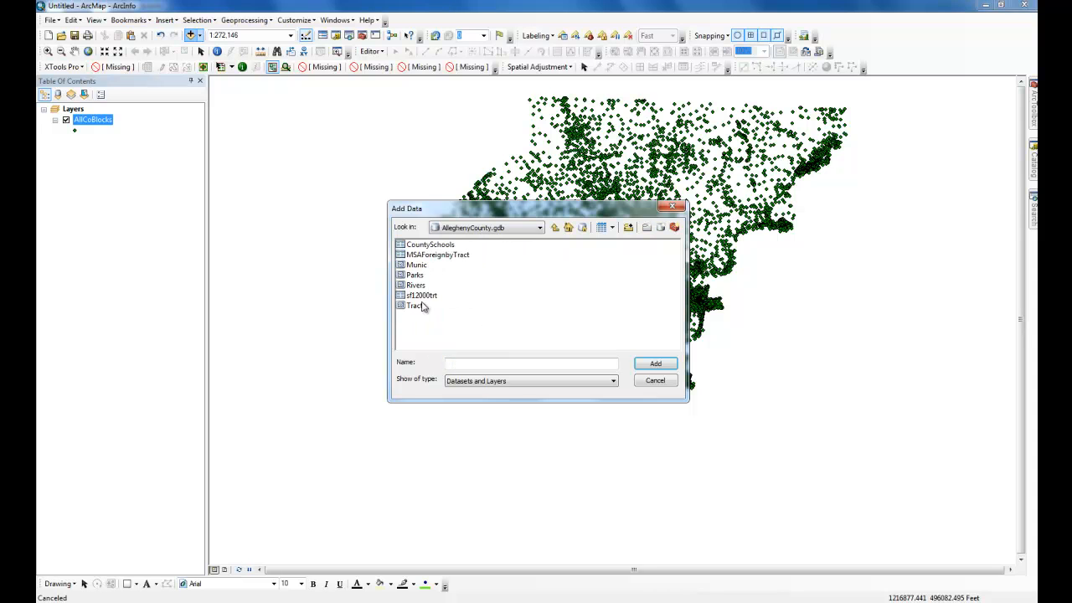
pyautogui.click(416, 265)
pyautogui.click(655, 364)
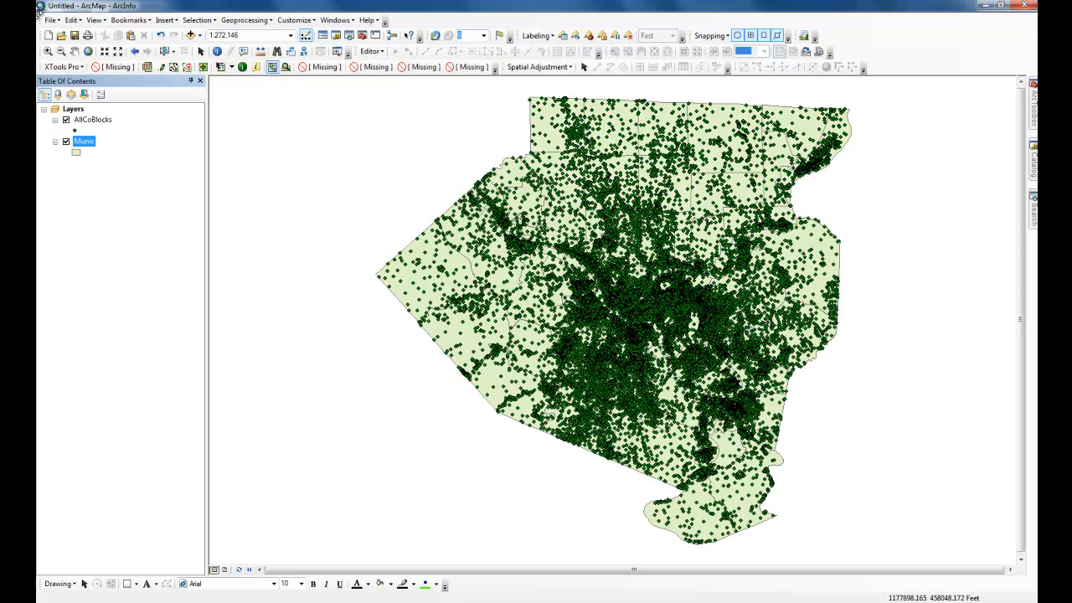
# - Save the map document in MyAssignments\Chapter 11 as Chapter 11-2 followed by the student's name
pyautogui.click(50, 19)
pyautogui.click(75, 77)
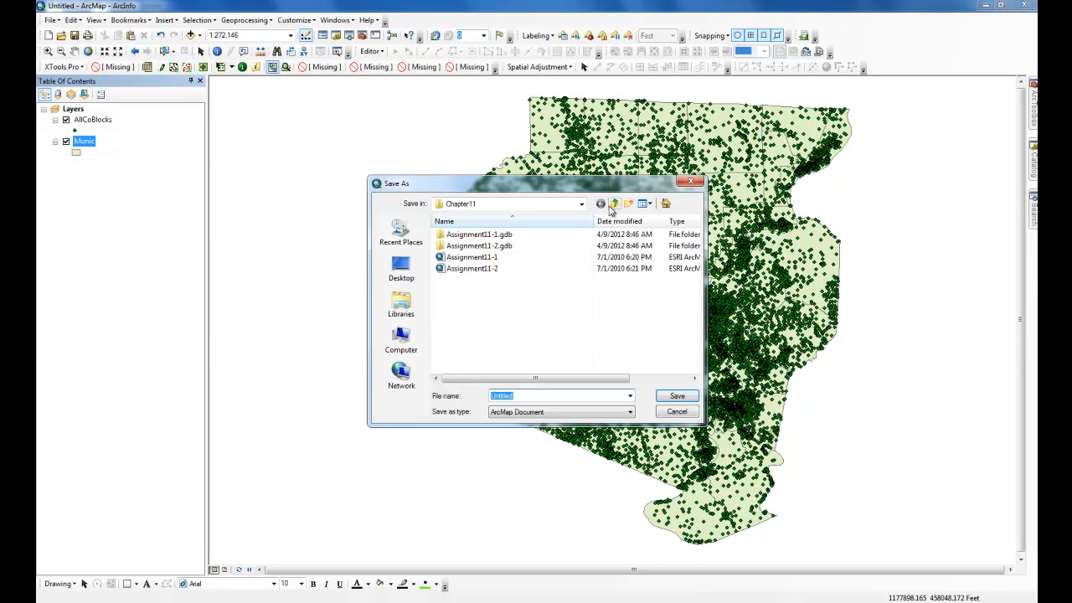
pyautogui.click(614, 206)
pyautogui.click(614, 206)
pyautogui.click(614, 206)
pyautogui.doubleClick(479, 241)
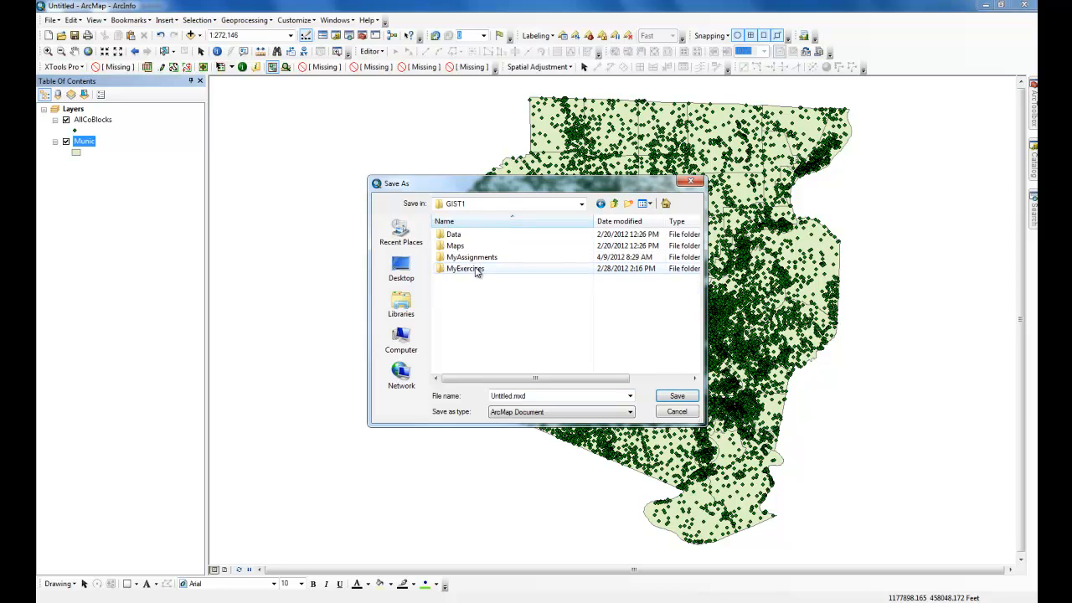
pyautogui.doubleClick(469, 257)
pyautogui.doubleClick(465, 234)
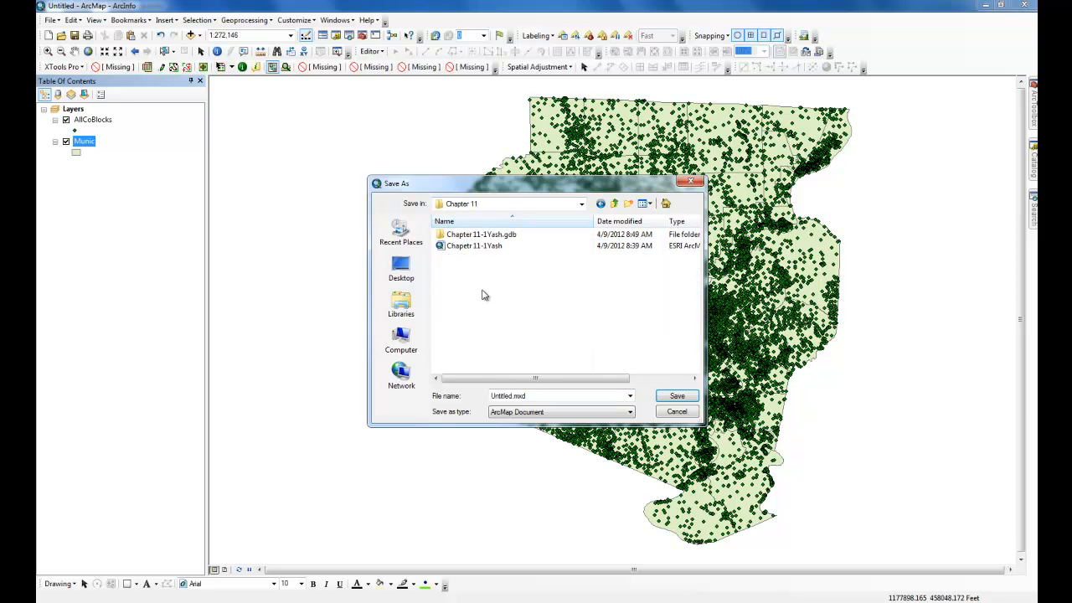
pyautogui.doubleClick(508, 395)
pyautogui.write('Chapter 11-2')
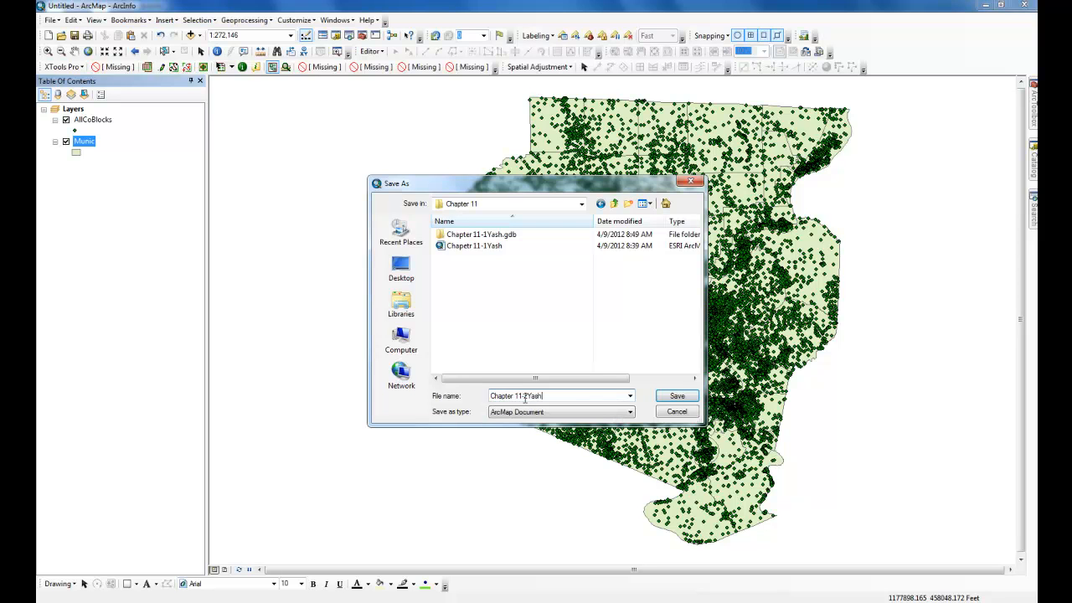
pyautogui.write('Yash')
pyautogui.press('Return')
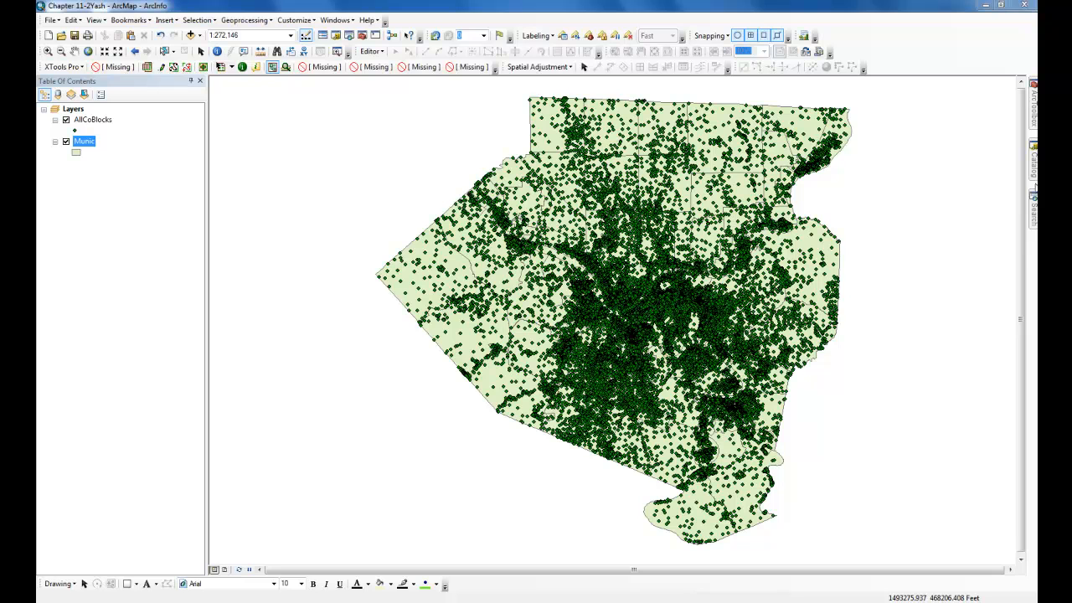
# - Create a new file geodatabase in the MyAssignments\Chapter 11 folder, named Chapter 11-2 plus the student's name
pyautogui.click(1035, 173)
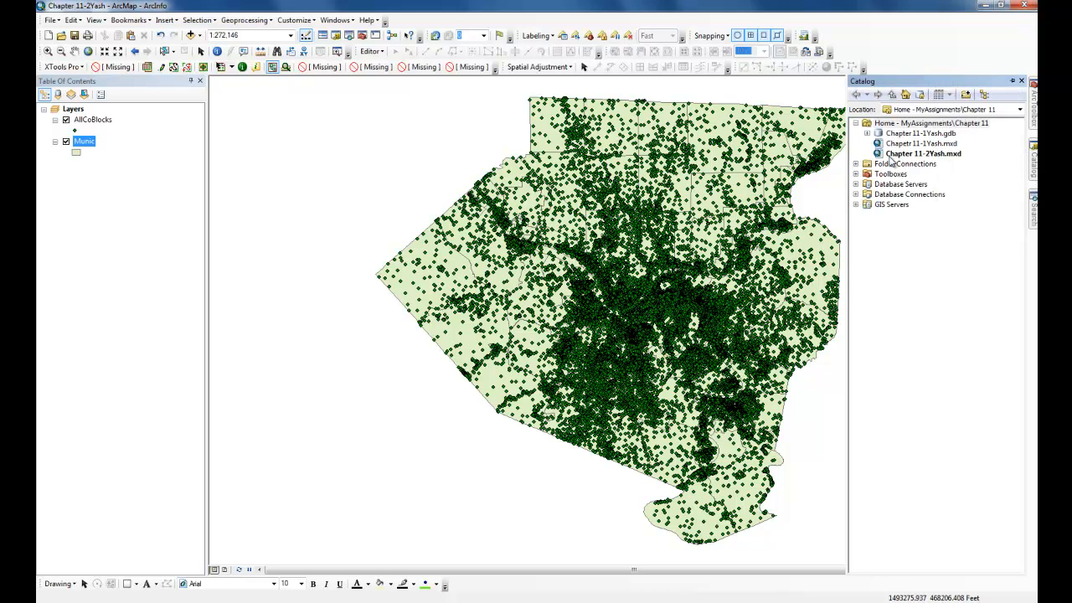
pyautogui.click(857, 164)
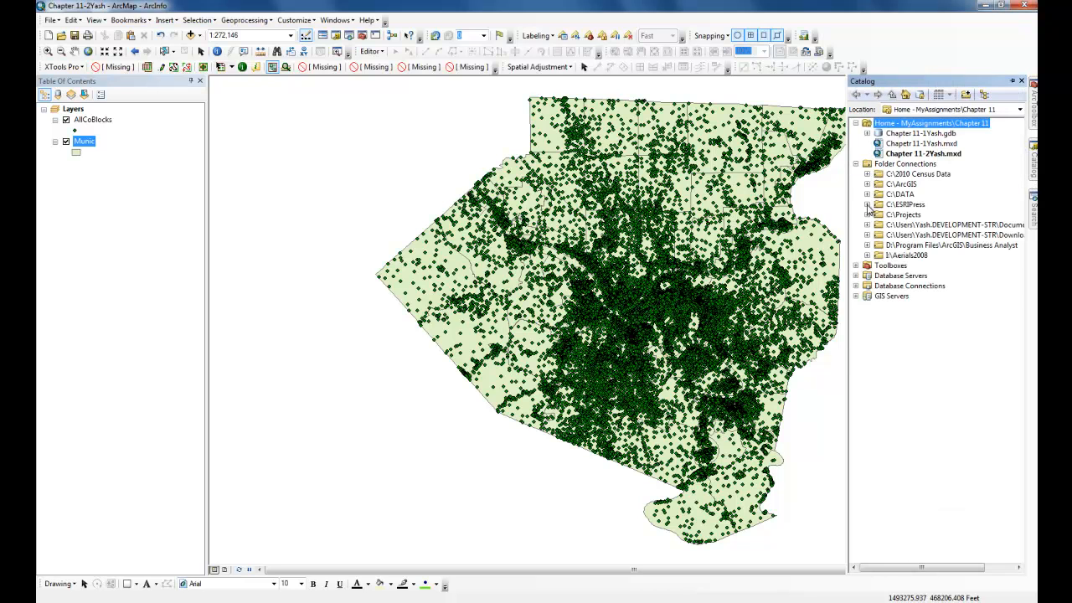
pyautogui.click(866, 204)
pyautogui.click(878, 215)
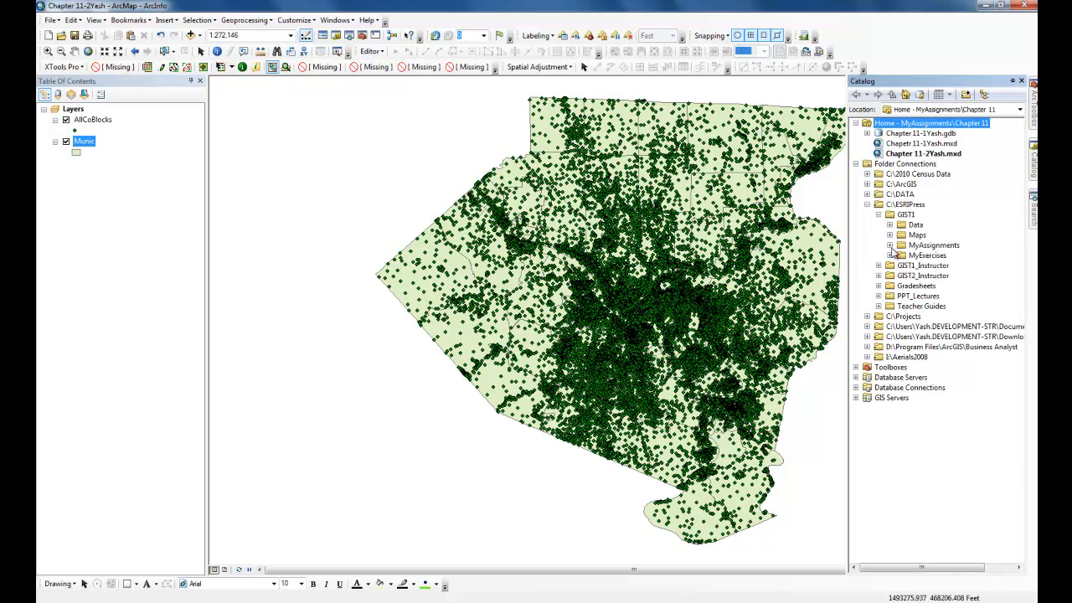
pyautogui.click(890, 245)
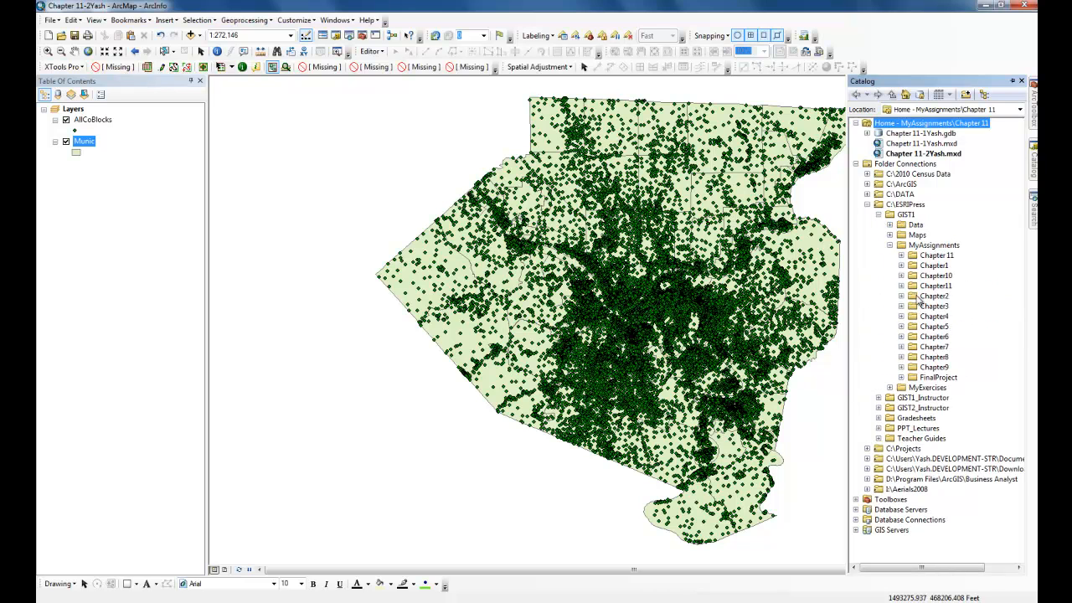
pyautogui.click(901, 255)
pyautogui.click(941, 256)
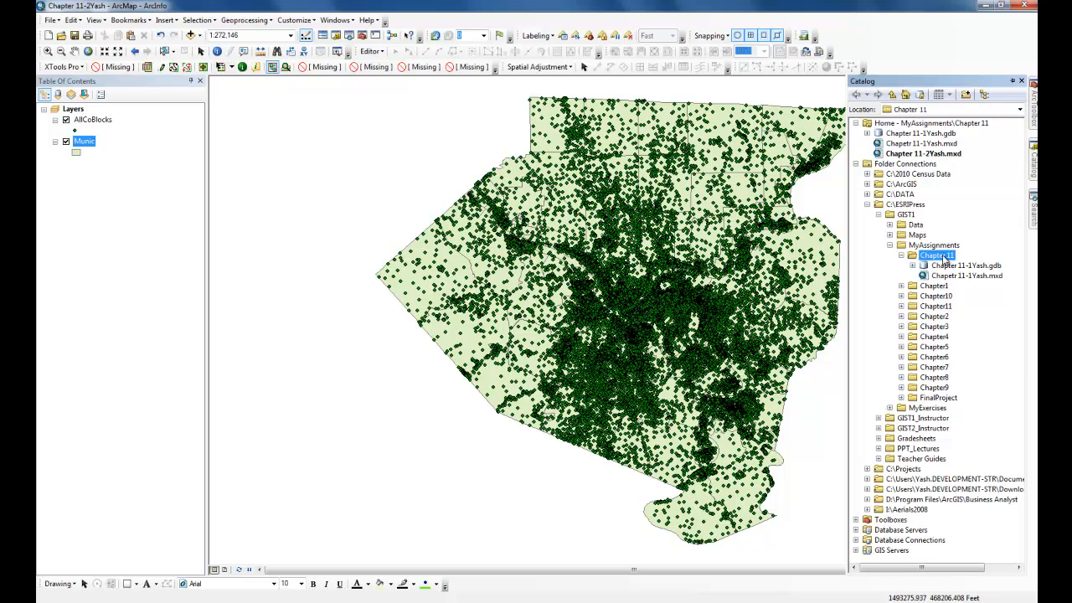
pyautogui.rightClick(944, 258)
pyautogui.moveTo(965, 330)
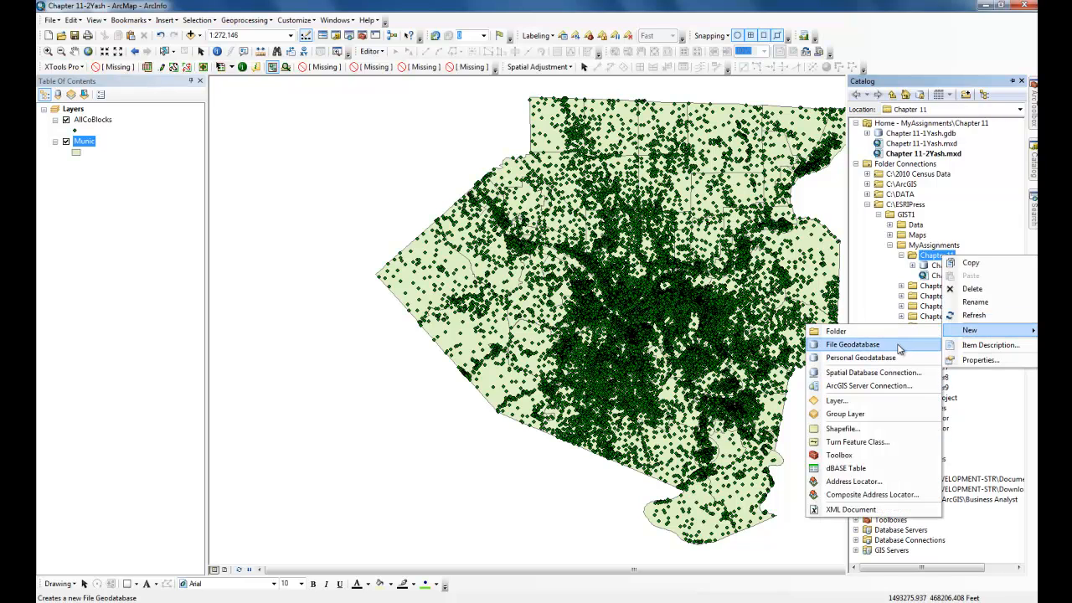
pyautogui.click(899, 347)
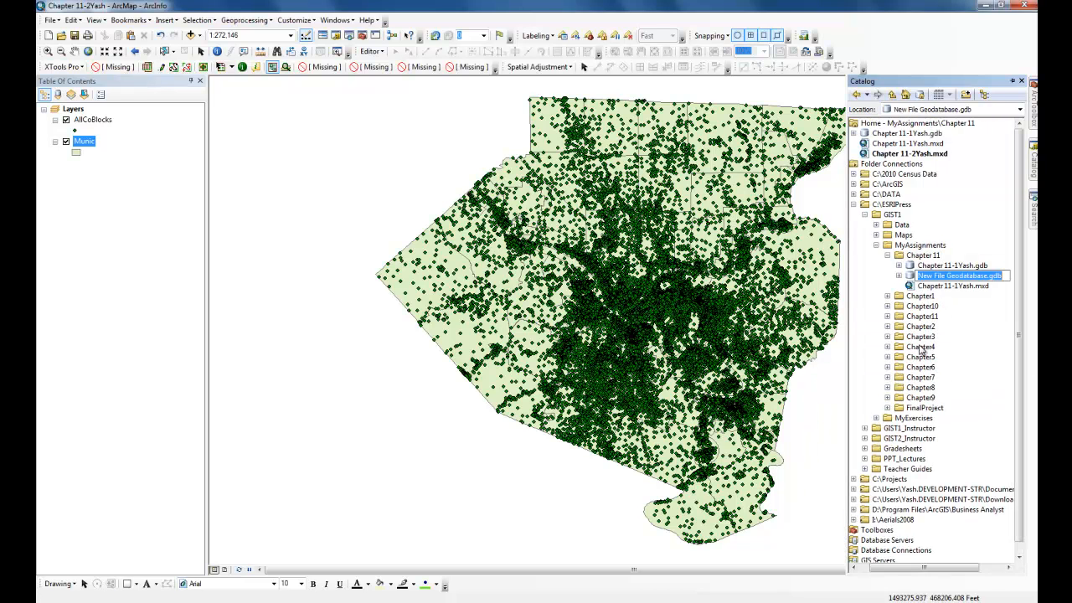
pyautogui.write('Chapter 11-2')
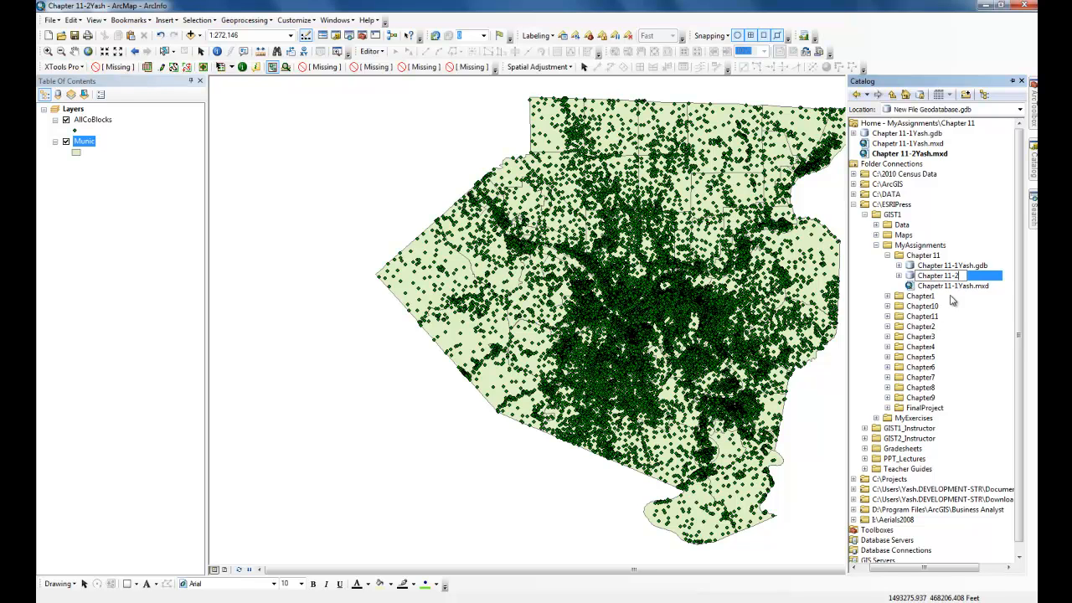
pyautogui.write('Yash')
pyautogui.press('Return')
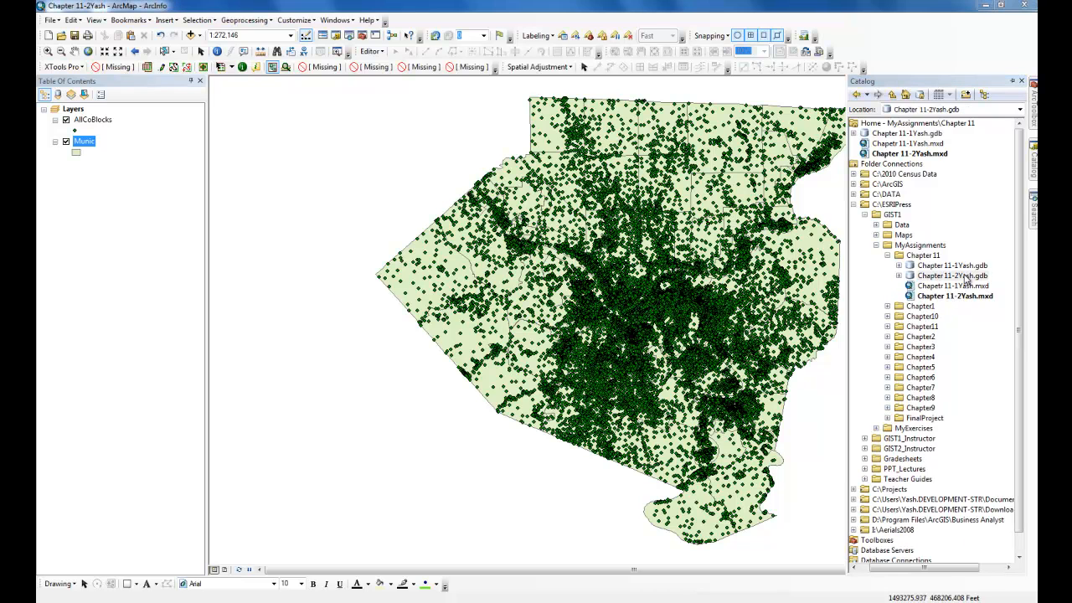
# - Create a new toolbox in the new geodatabase and try to name it Spatial Analysis
pyautogui.click(965, 278)
pyautogui.rightClick(965, 280)
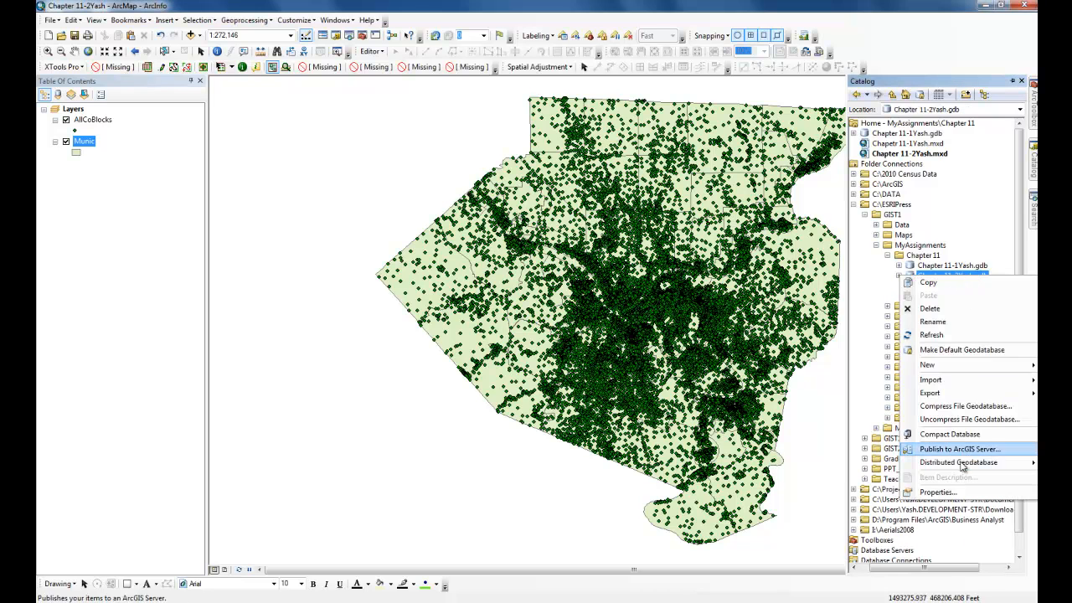
pyautogui.moveTo(949, 372)
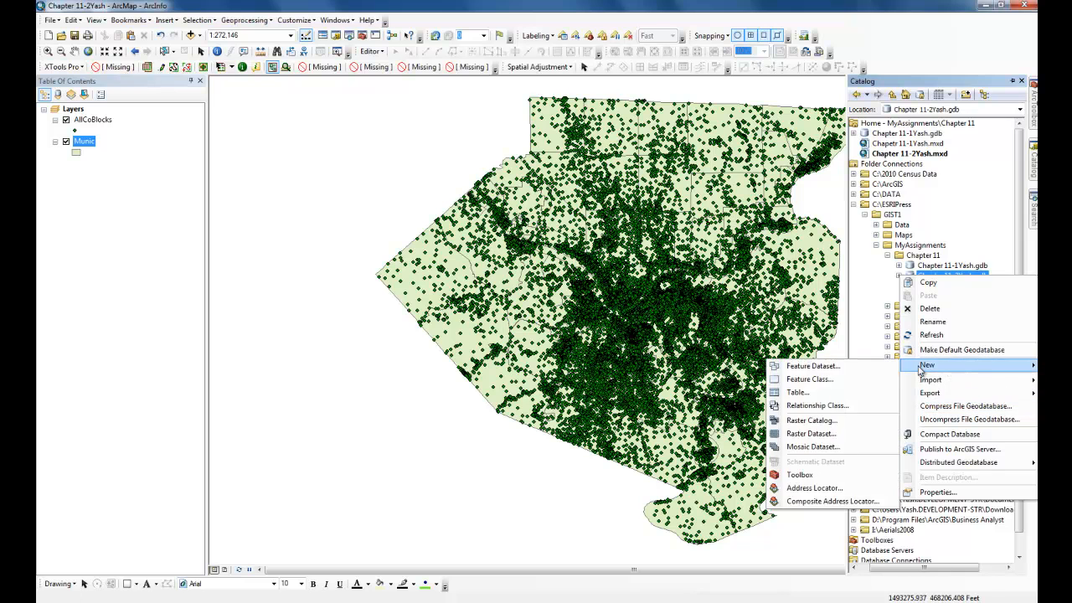
pyautogui.click(813, 473)
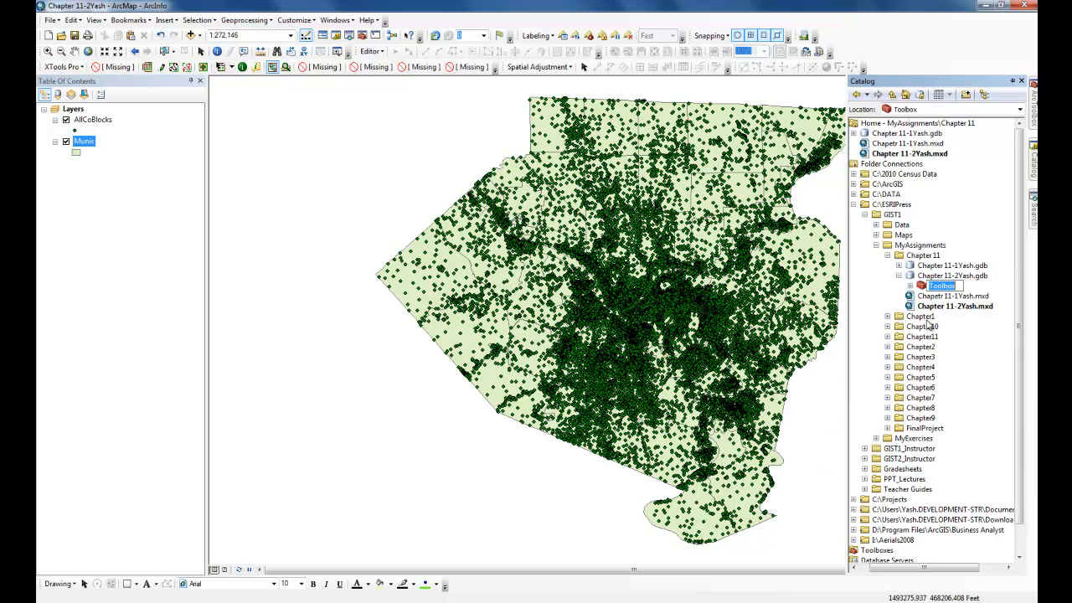
pyautogui.write('Spatial Analy')
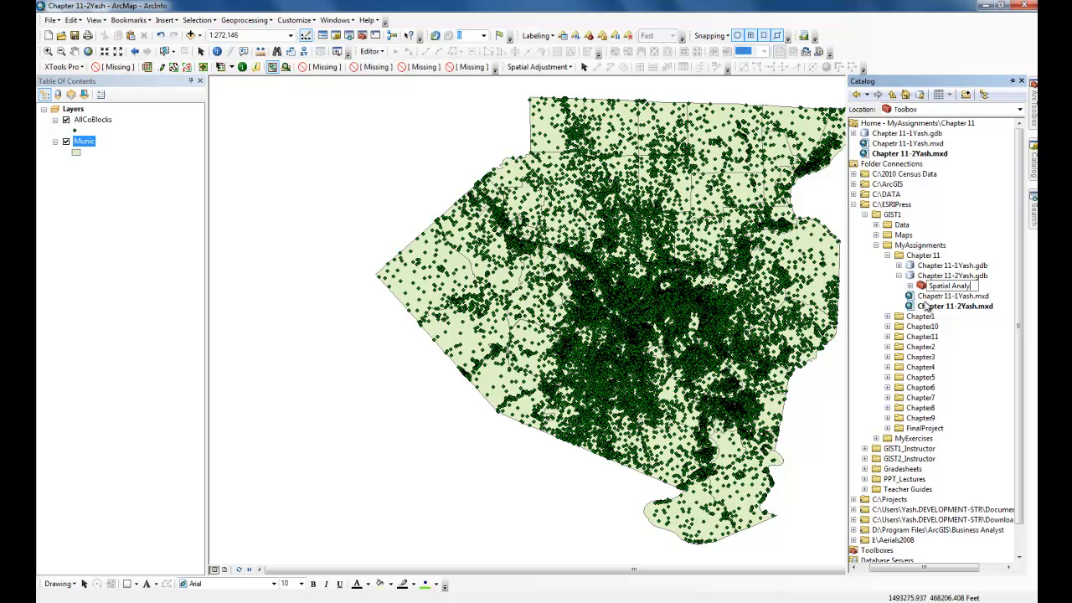
pyautogui.write('sis')
pyautogui.press('Return')
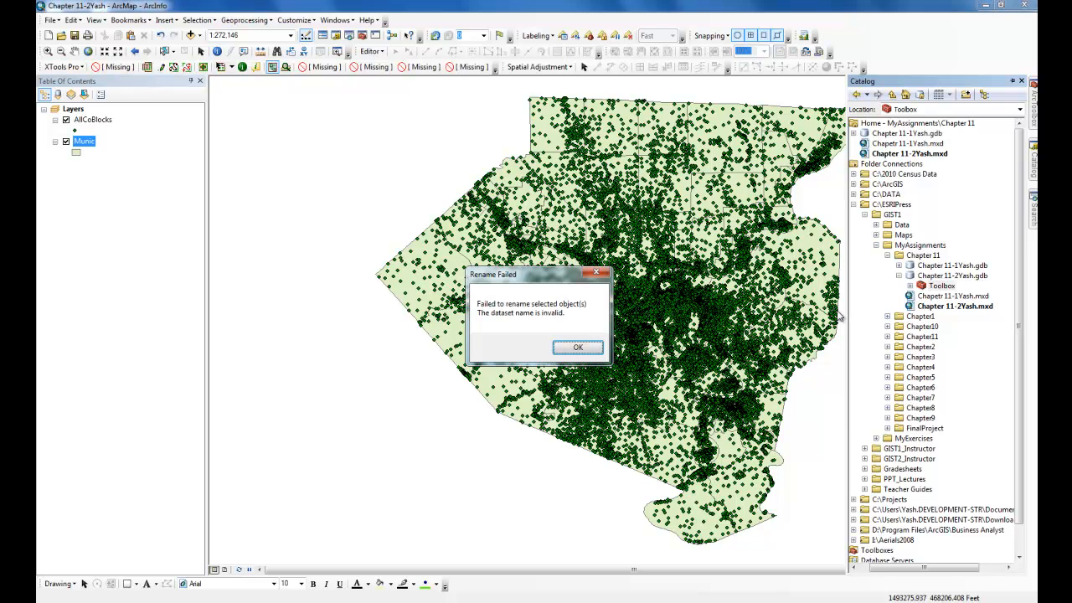
pyautogui.click(572, 347)
# - Create a new model inside the toolbox and close the empty model window
pyautogui.click(938, 285)
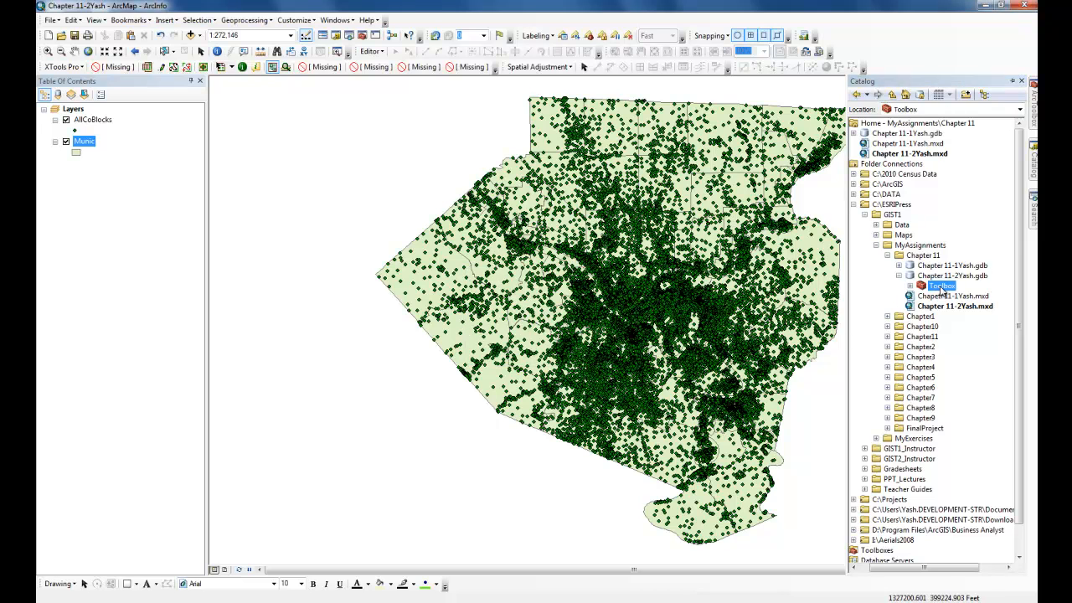
pyautogui.rightClick(932, 288)
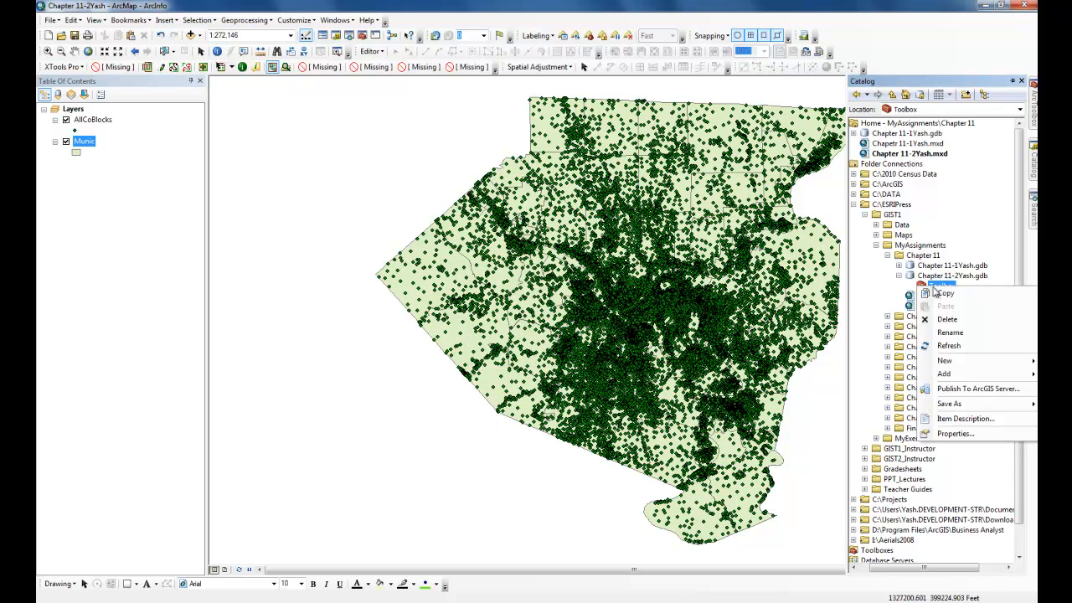
pyautogui.moveTo(976, 363)
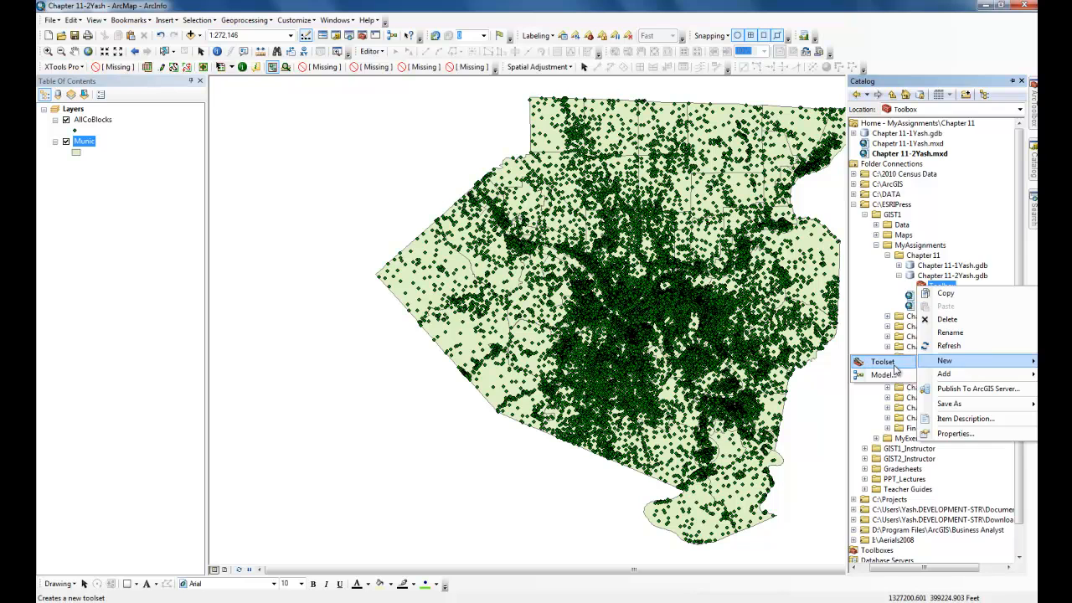
pyautogui.click(891, 375)
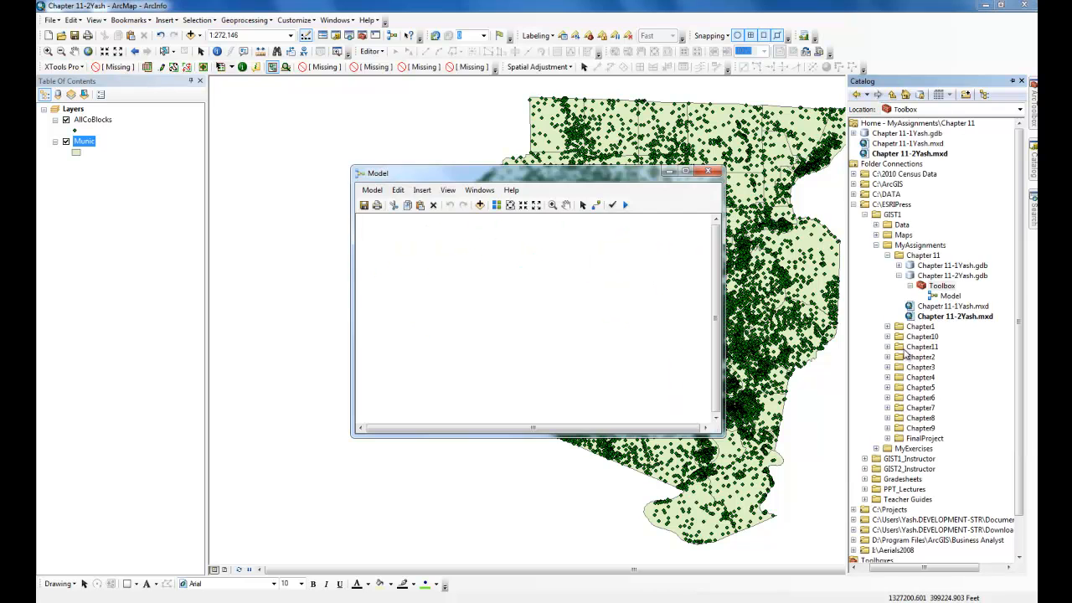
pyautogui.click(707, 173)
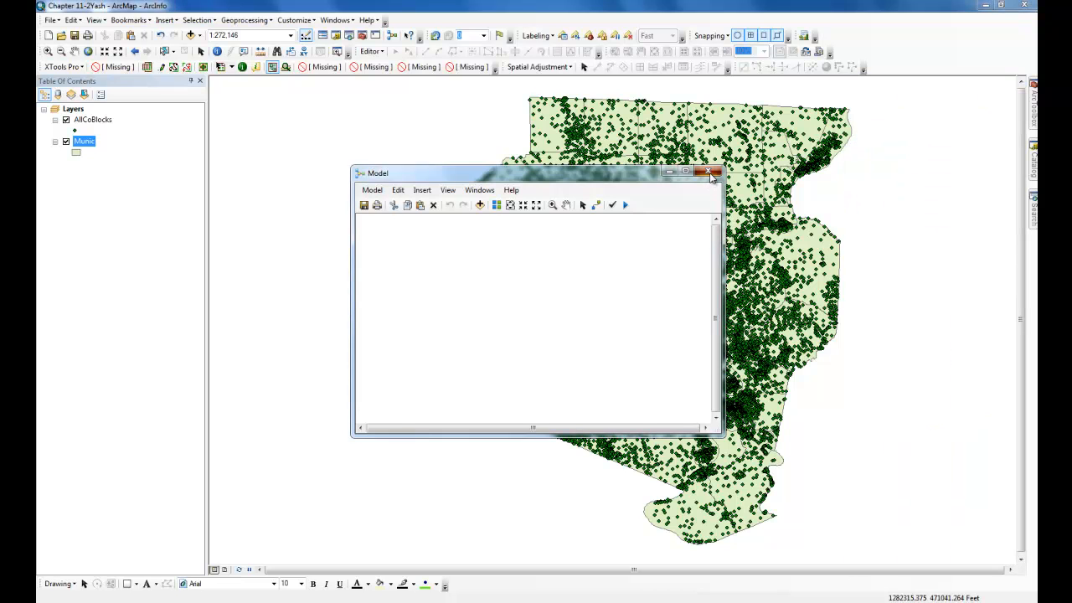
# - Rename the model as Chapter 11-2 plus the student's name
pyautogui.moveTo(1033, 157)
pyautogui.click(947, 297)
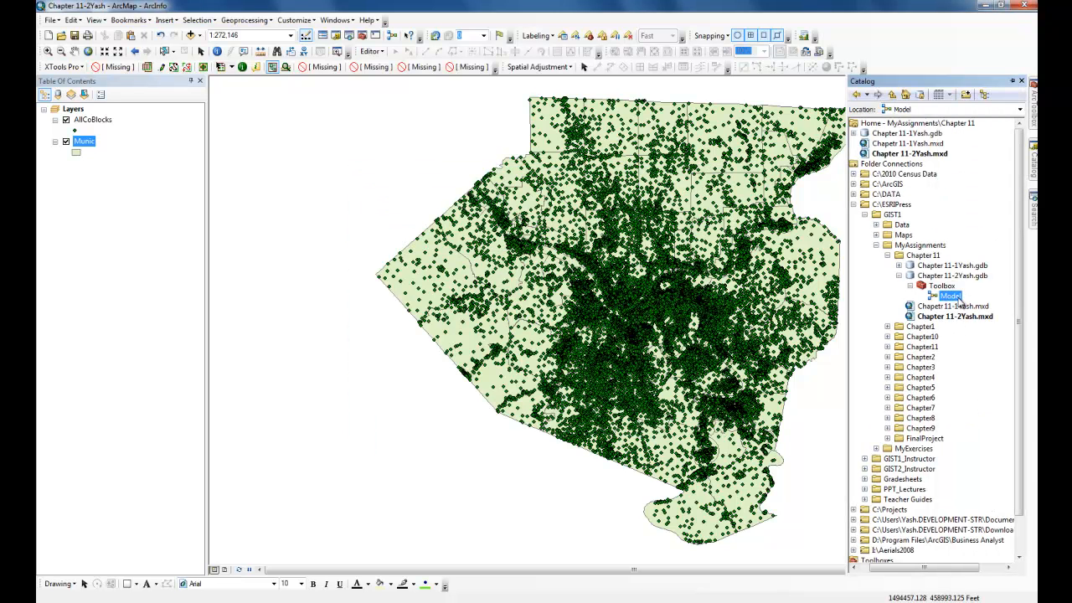
pyautogui.click(951, 297)
pyautogui.write('Chapter 11-2Yash')
pyautogui.press('Return')
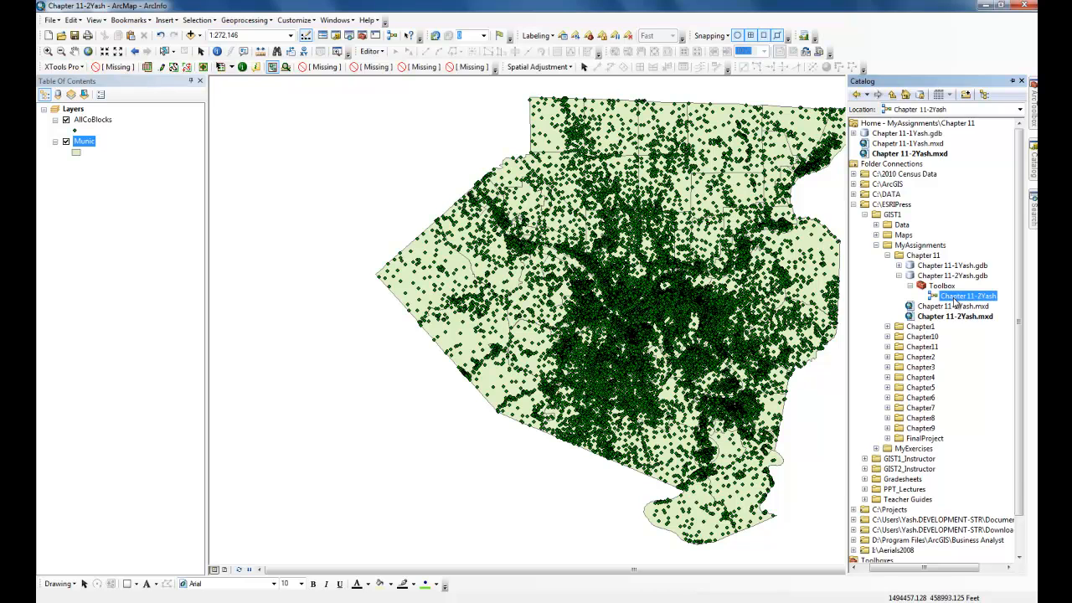
# - Open the new model in the toolbox for editing
pyautogui.rightClick(954, 300)
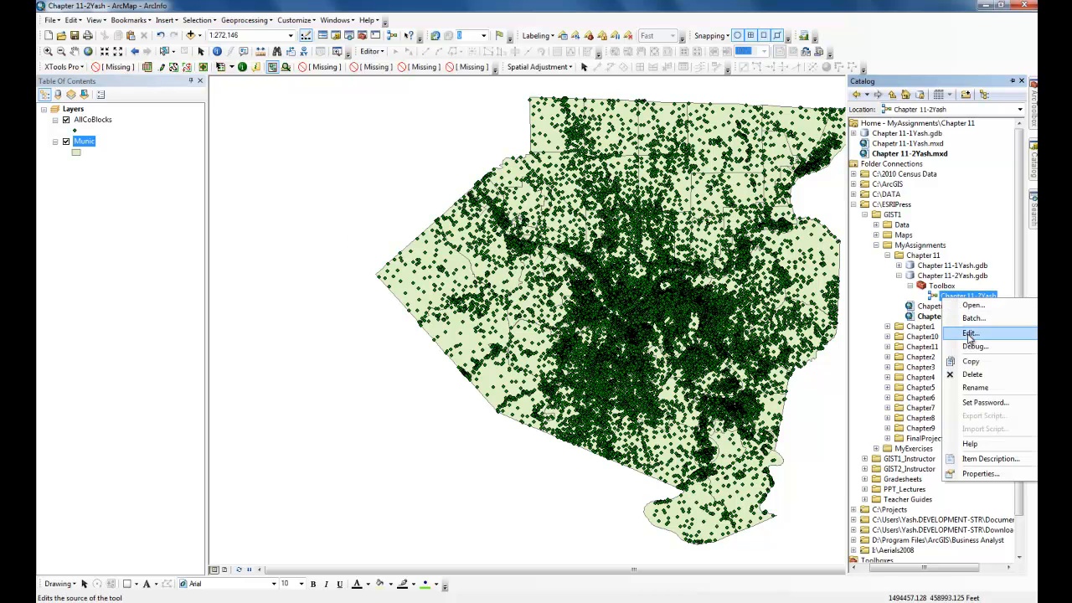
pyautogui.click(963, 319)
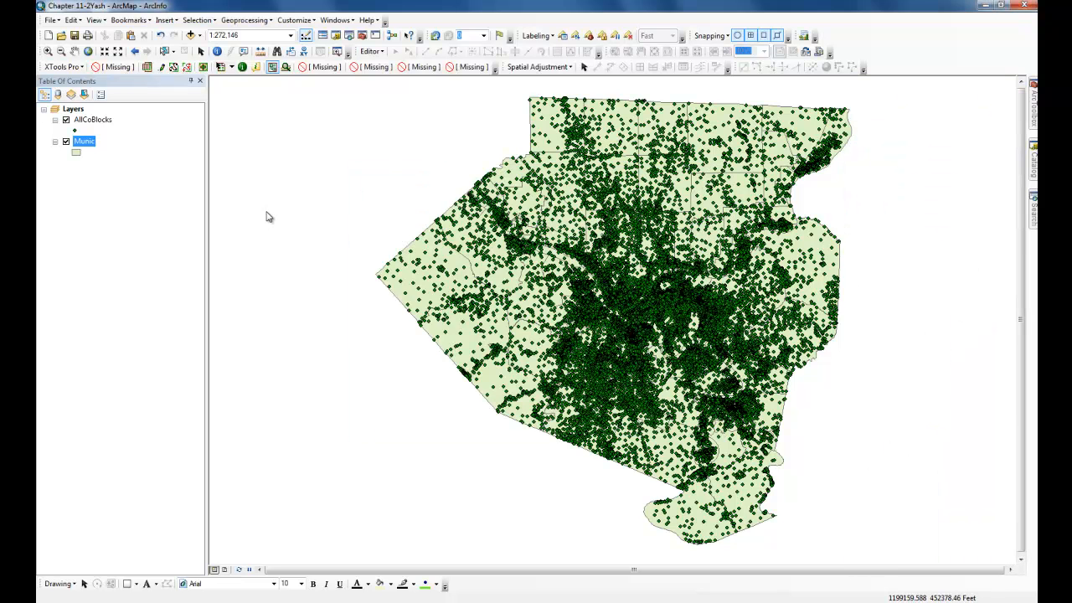
# - Select the Mount Lebanon municipality in the Munic layer by attributes with "NAME" = 'Mount Lebanon'
pyautogui.click(198, 19)
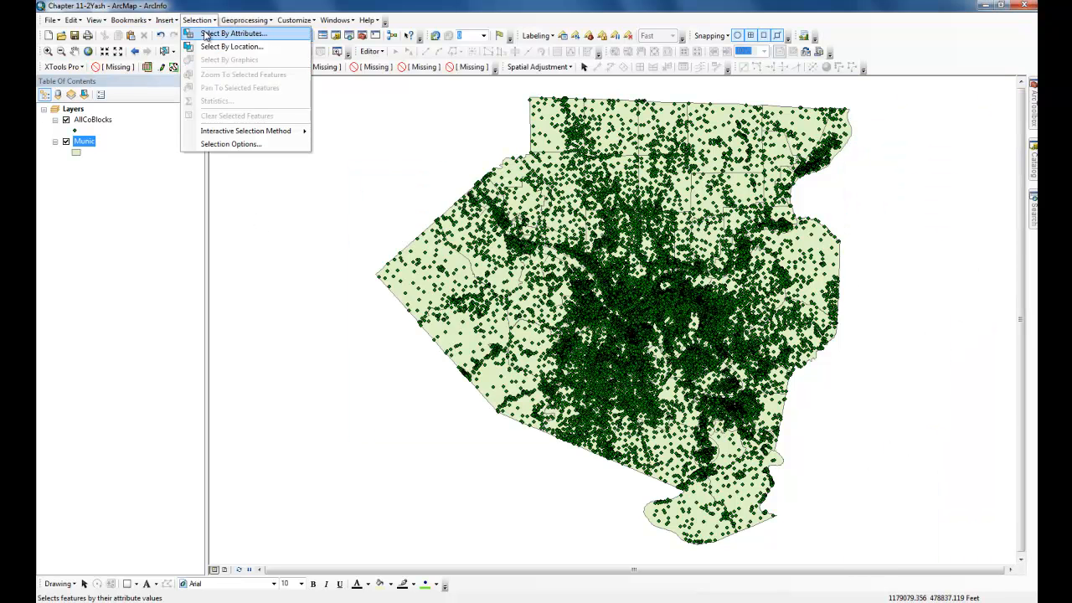
pyautogui.click(211, 34)
pyautogui.scroll(-5, 316, 190)
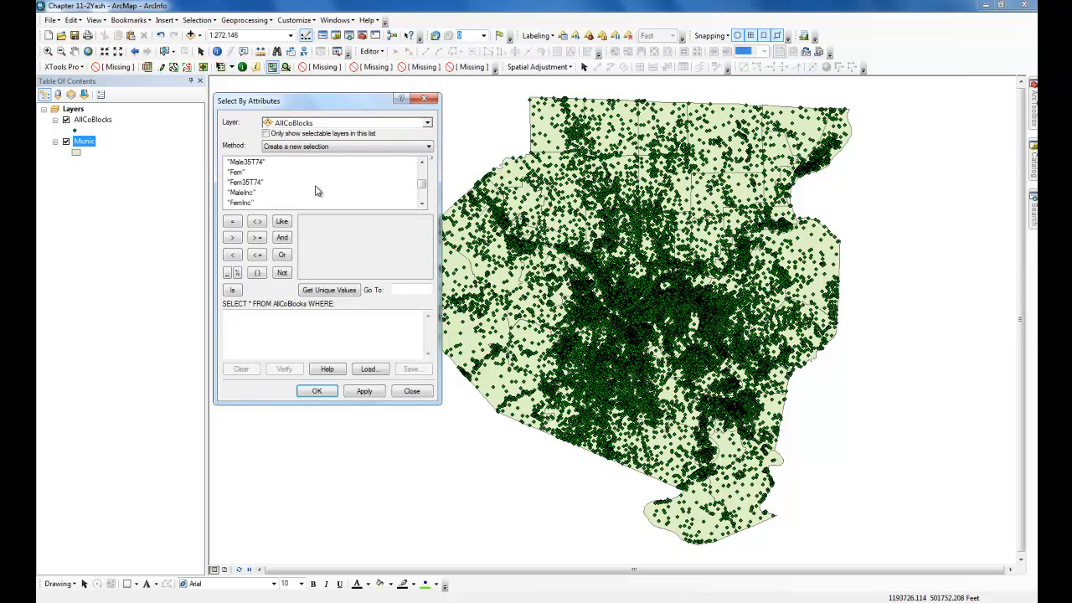
pyautogui.click(335, 126)
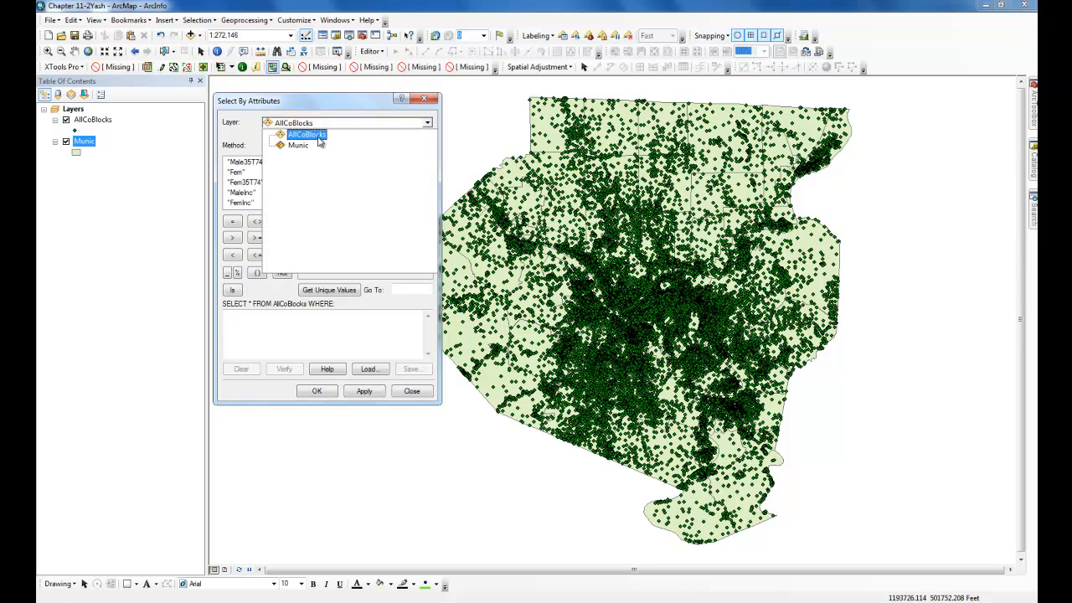
pyautogui.click(320, 142)
pyautogui.scroll(-2, 314, 189)
pyautogui.scroll(1, 313, 189)
pyautogui.doubleClick(240, 182)
pyautogui.click(232, 221)
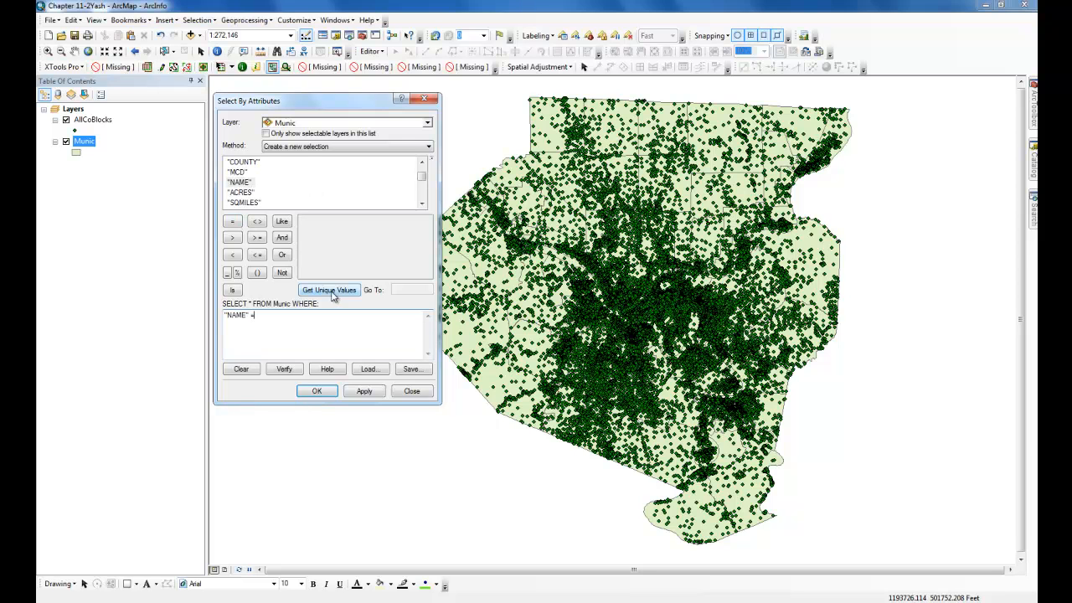
pyautogui.click(329, 289)
pyautogui.moveTo(427, 231)
pyautogui.mouseDown()
pyautogui.moveTo(427, 256)
pyautogui.moveTo(427, 247)
pyautogui.mouseUp()
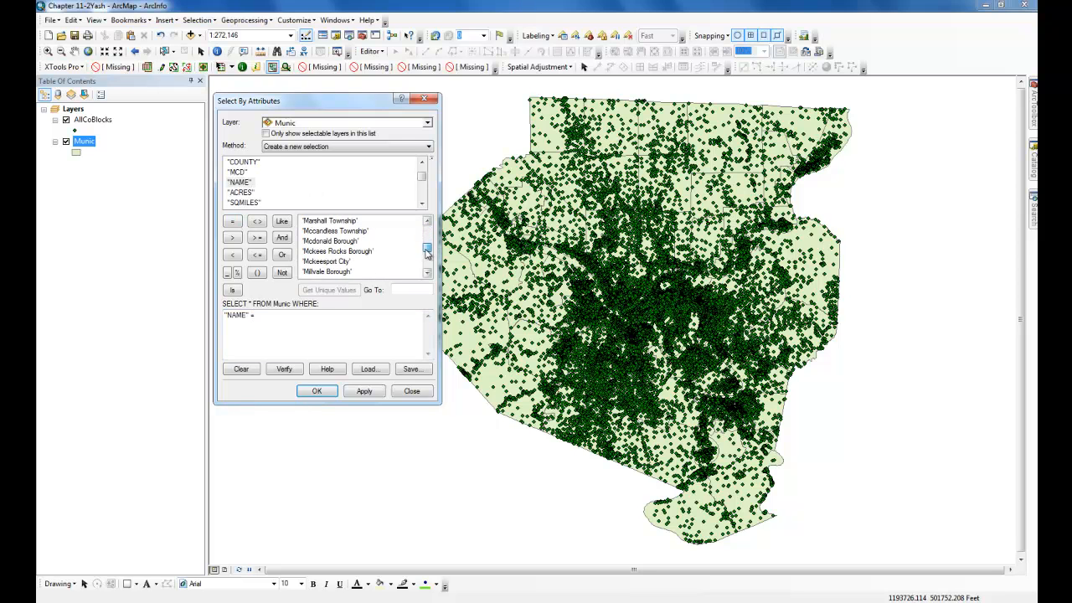
pyautogui.scroll(-1, 399, 270)
pyautogui.doubleClick(337, 272)
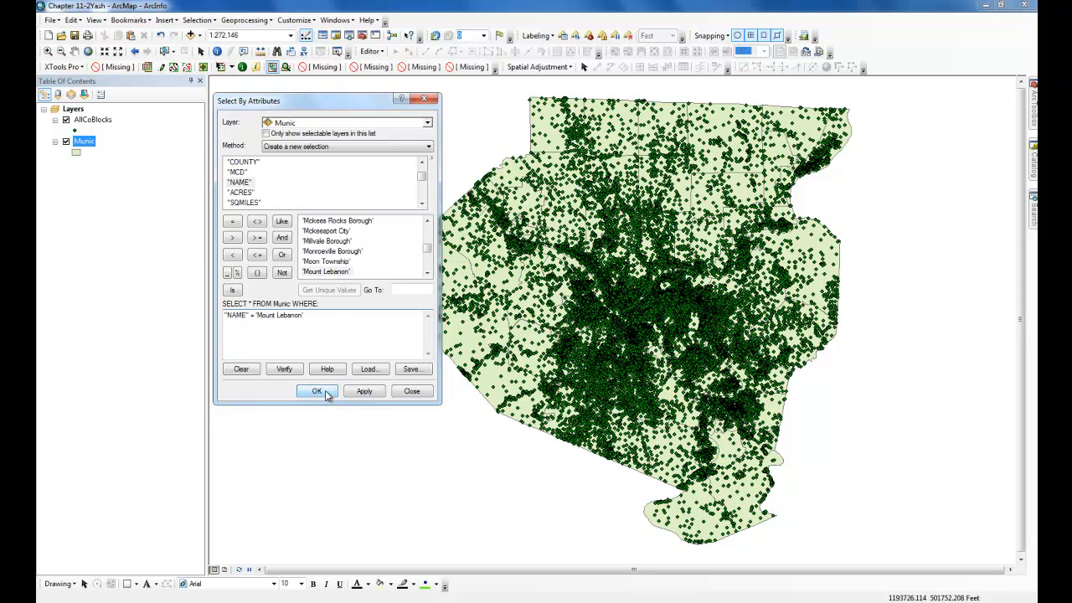
pyautogui.click(316, 391)
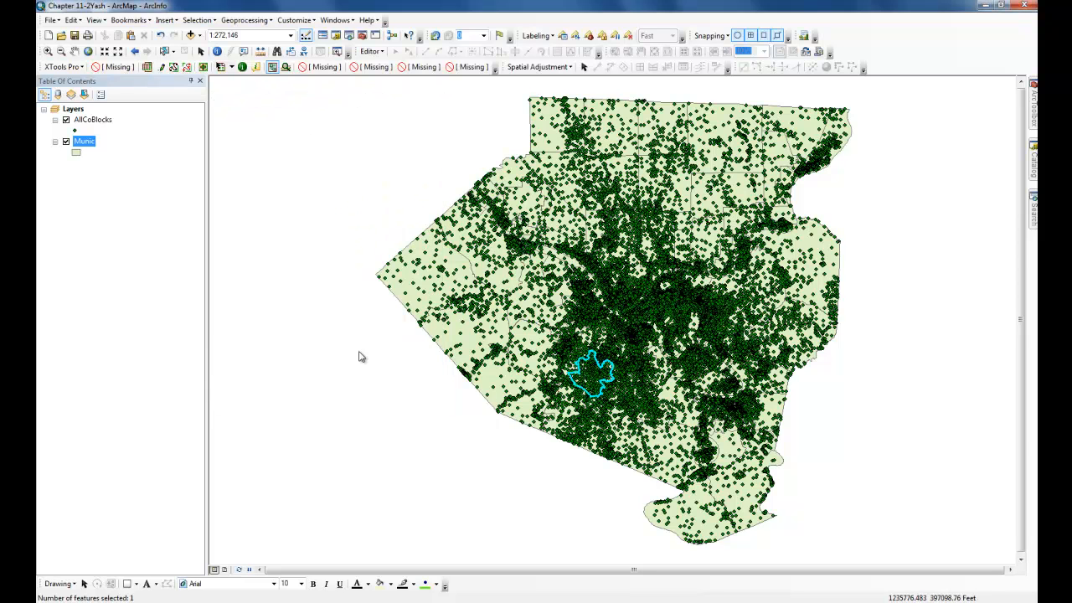
# - Export the selected municipality to the new geodatabase as MtLebanon and add it to the map
pyautogui.rightClick(84, 141)
pyautogui.moveTo(150, 349)
pyautogui.click(287, 363)
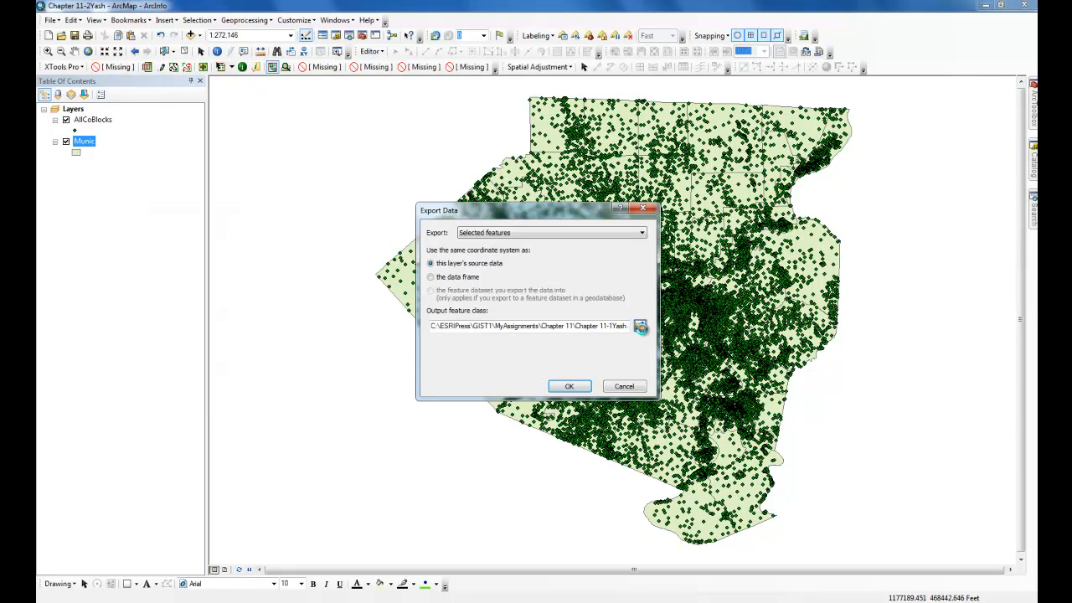
pyautogui.click(640, 326)
pyautogui.doubleClick(441, 255)
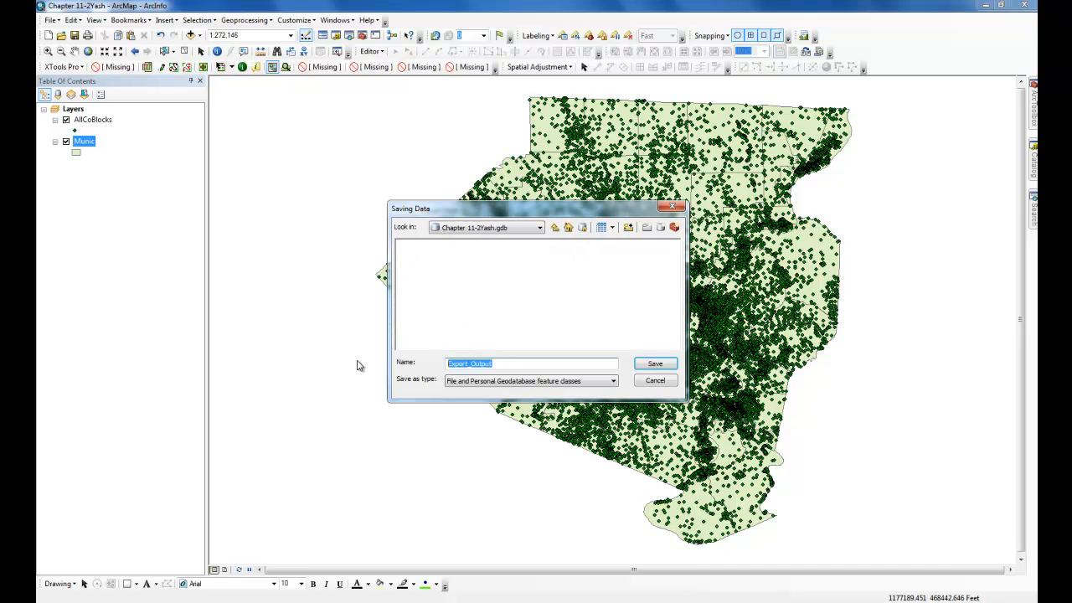
pyautogui.write('M')
pyautogui.write('tLebanon')
pyautogui.press('Return')
pyautogui.press('Return')
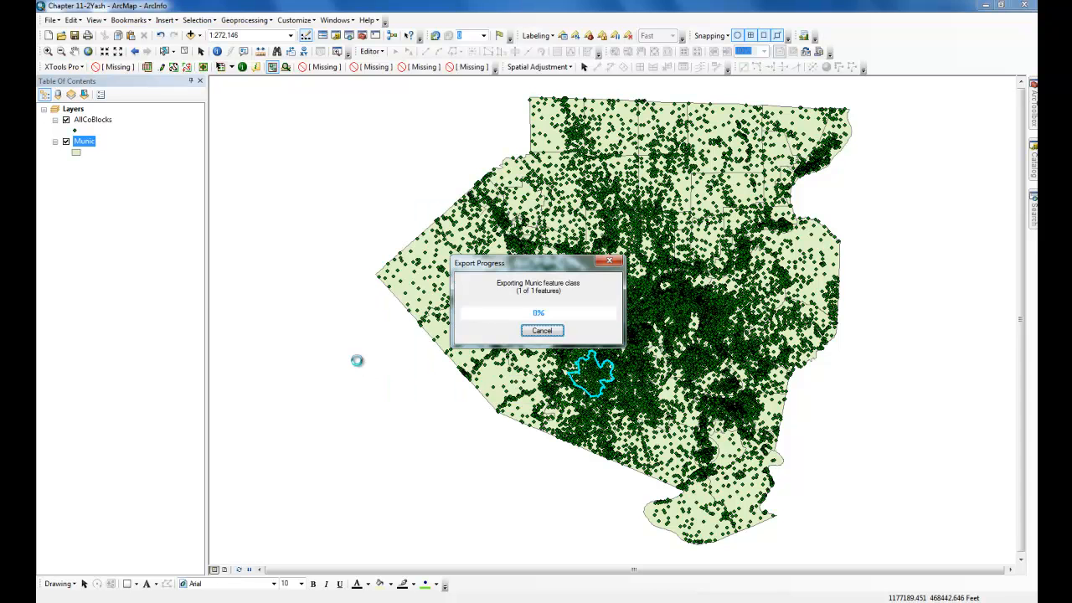
pyautogui.click(576, 346)
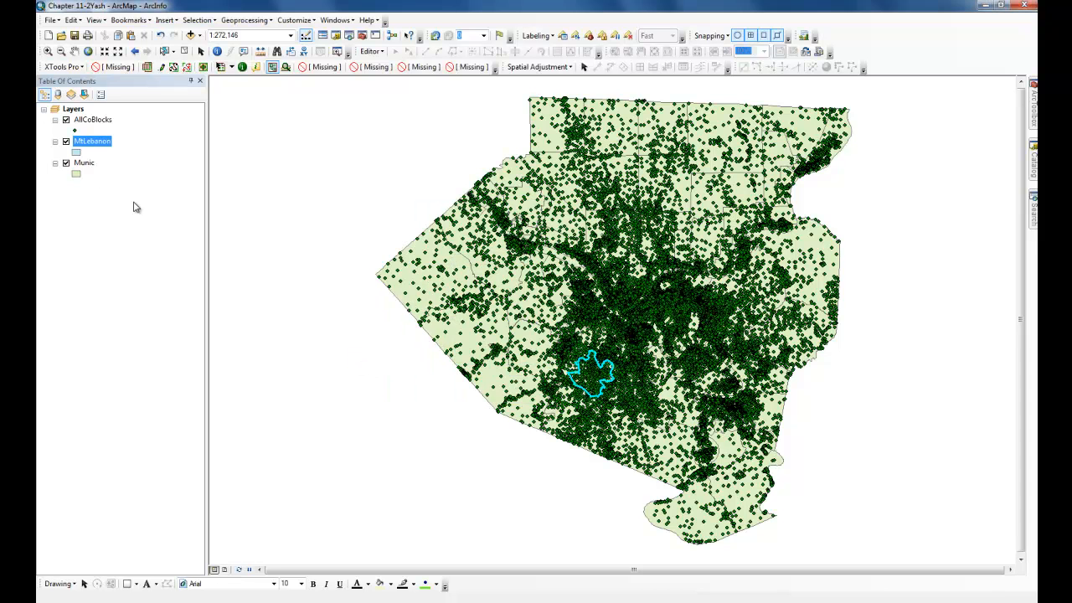
# - Remove the Munic layer from the map
pyautogui.rightClick(85, 163)
pyautogui.click(118, 183)
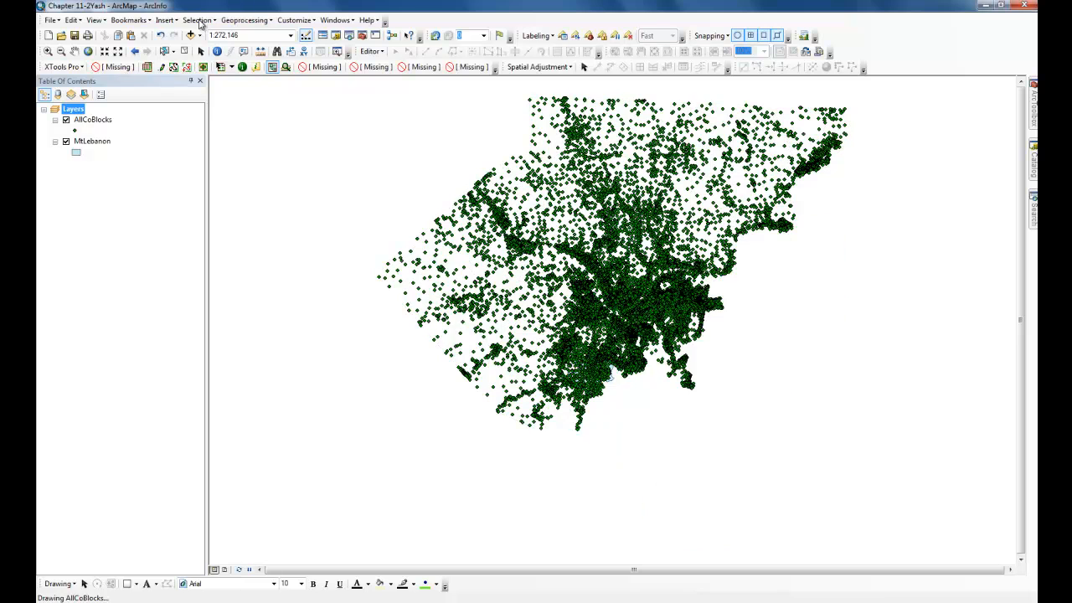
# - Select AllCoBlocks features that intersect the MtLebanon layer using Select By Location
pyautogui.click(198, 20)
pyautogui.click(231, 47)
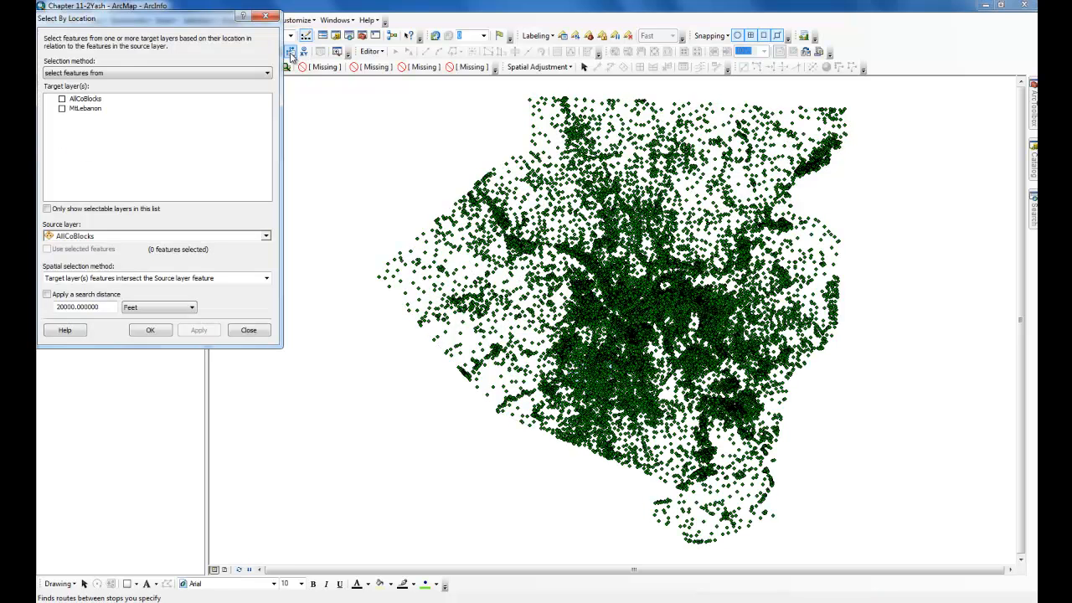
pyautogui.click(61, 99)
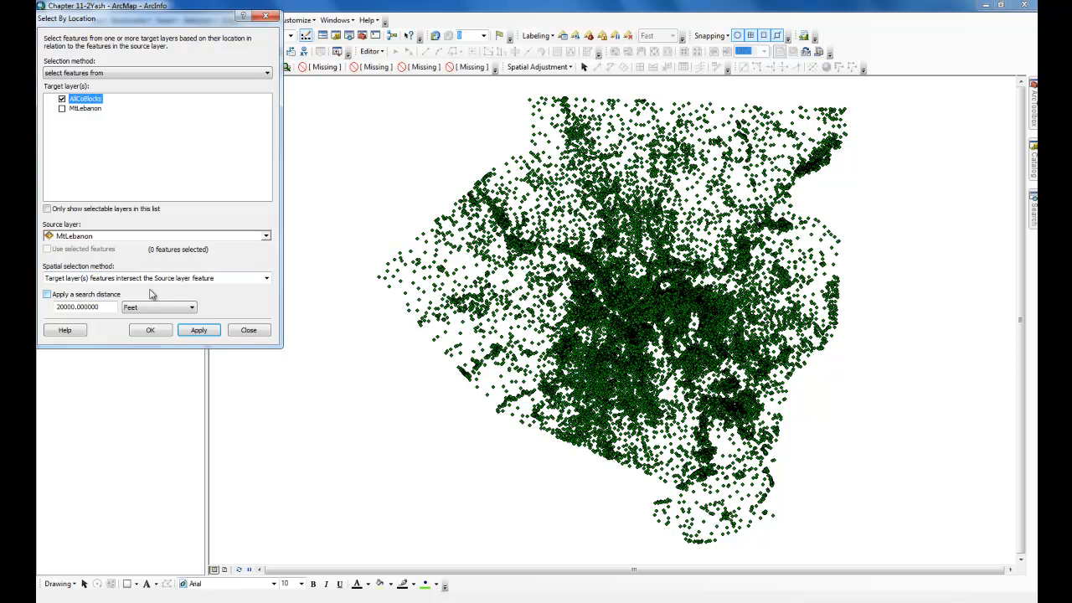
pyautogui.click(151, 330)
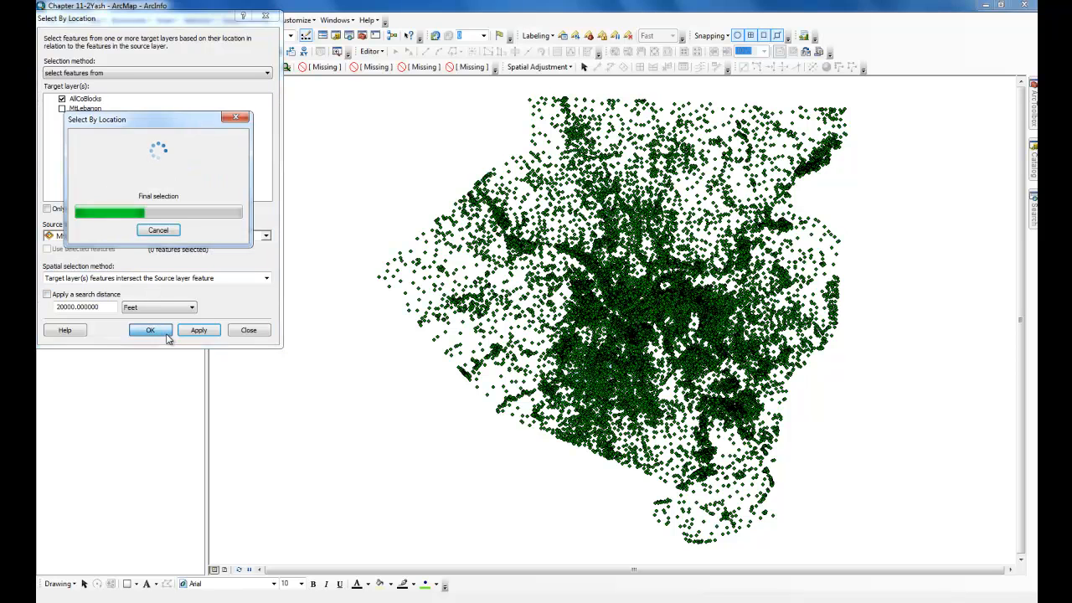
# - Export the selected AllCoBlocks features to the new geodatabase as MtLebBlocks and add them to the map
pyautogui.rightClick(101, 122)
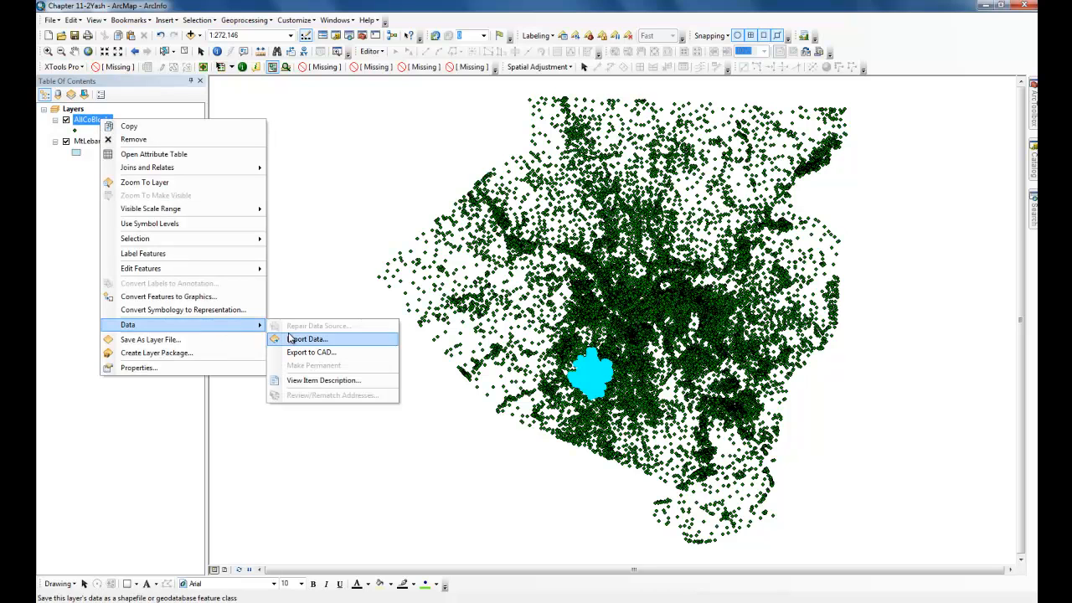
pyautogui.click(76, 240)
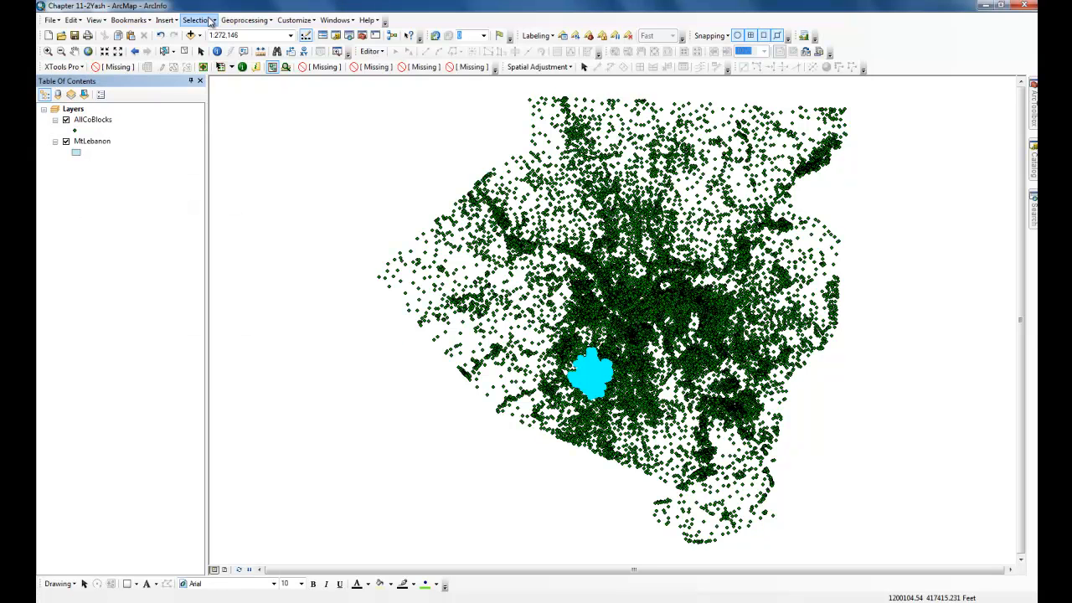
pyautogui.rightClick(98, 121)
pyautogui.moveTo(210, 323)
pyautogui.click(304, 335)
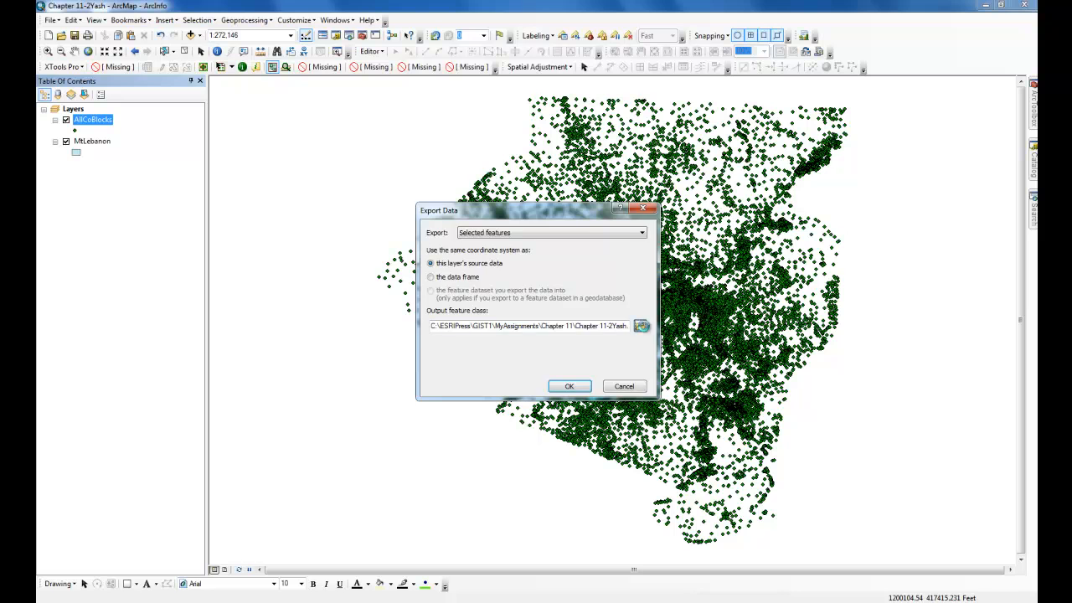
pyautogui.click(640, 326)
pyautogui.doubleClick(497, 362)
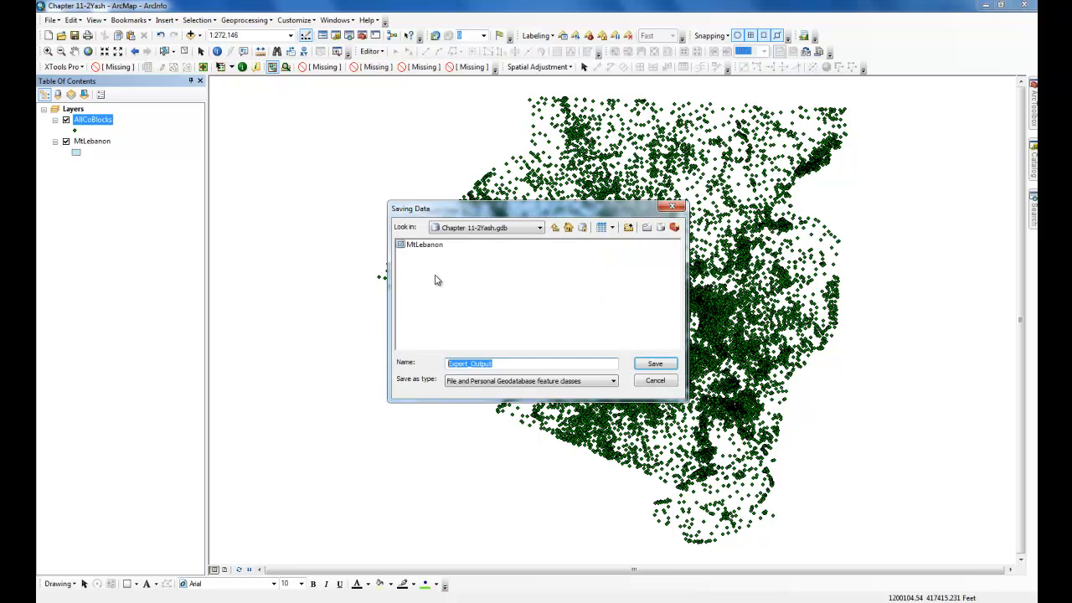
pyautogui.write('M')
pyautogui.press('Return')
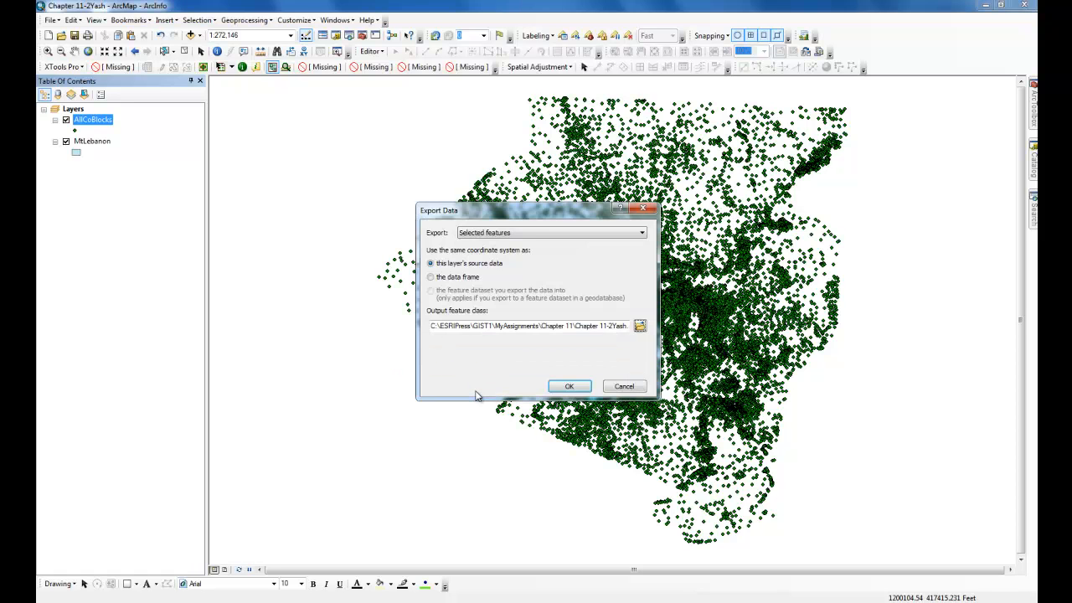
pyautogui.press('Return')
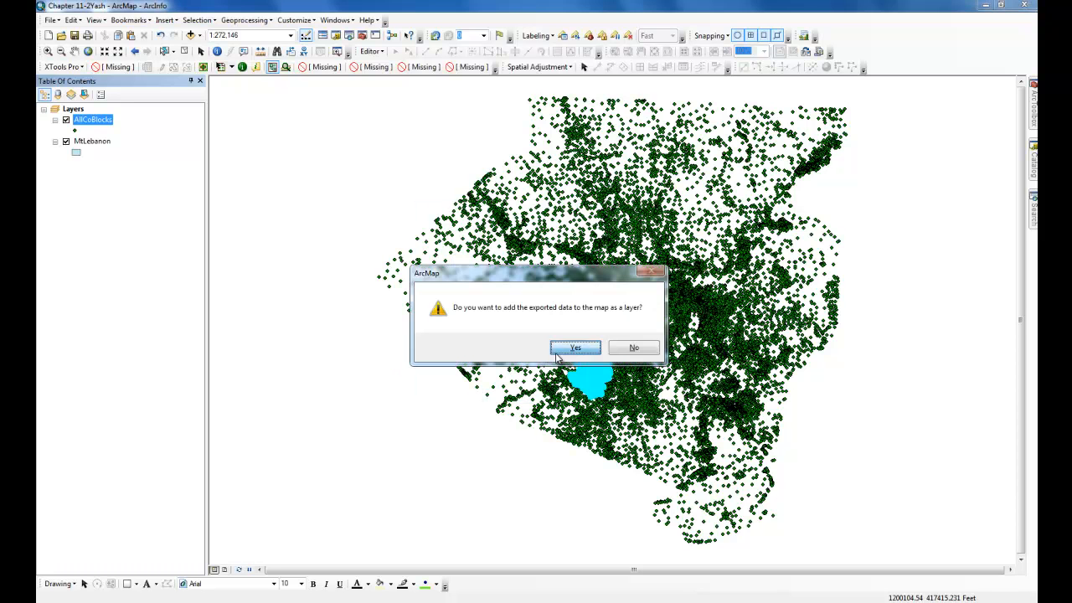
pyautogui.click(559, 358)
# - Remove the AllCoBlocks layer and zoom to the MtLebBlocks layer
pyautogui.rightClick(89, 144)
pyautogui.click(113, 160)
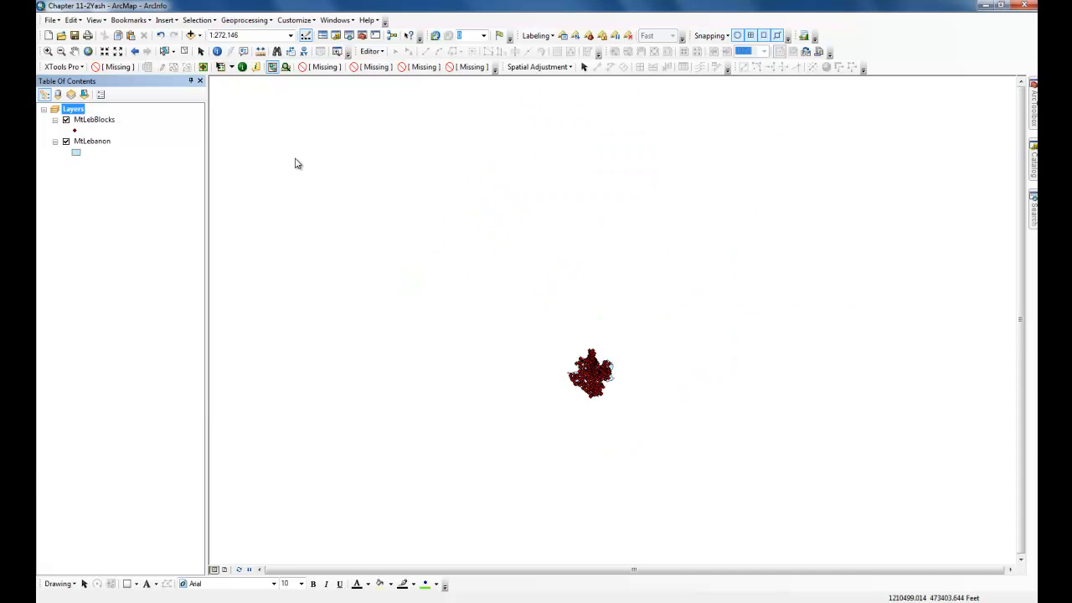
pyautogui.rightClick(97, 120)
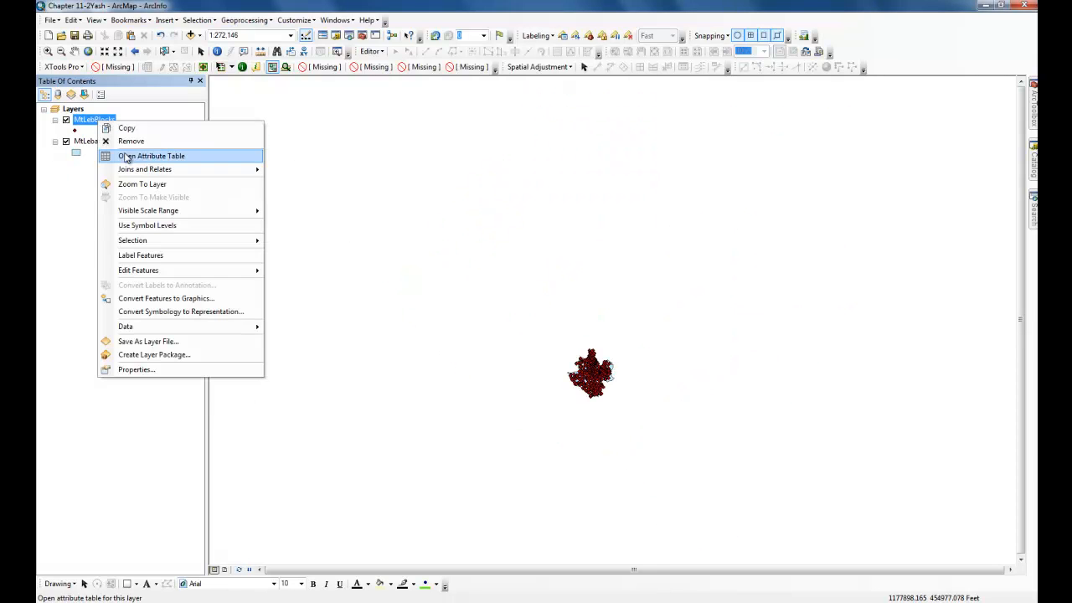
pyautogui.click(147, 184)
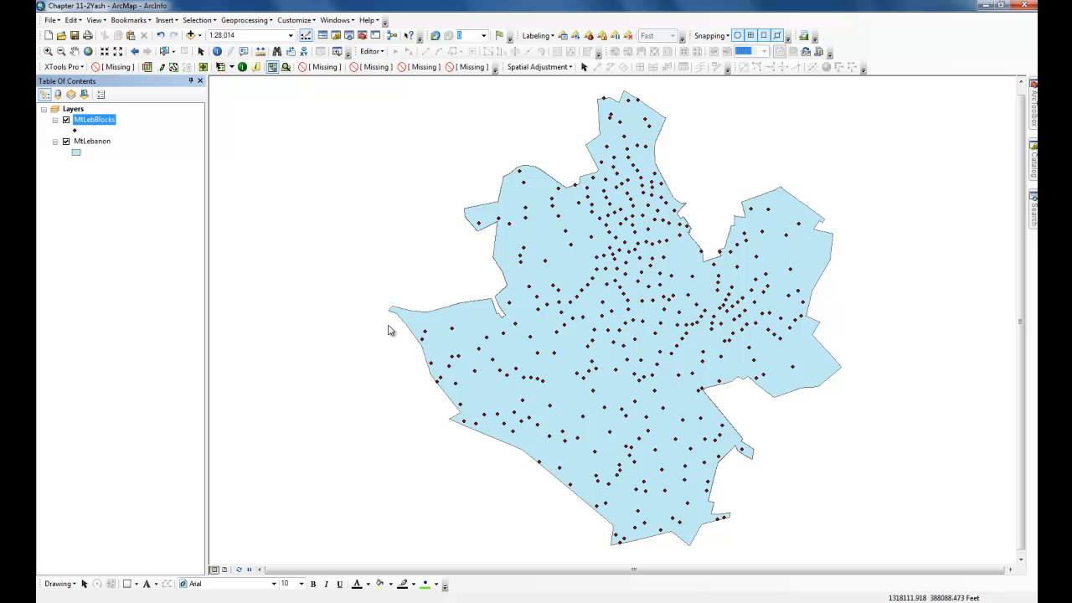
# - Set the raster analysis environment to a cell size of 50 with MtLebanon as mask, and save the map document
pyautogui.click(244, 20)
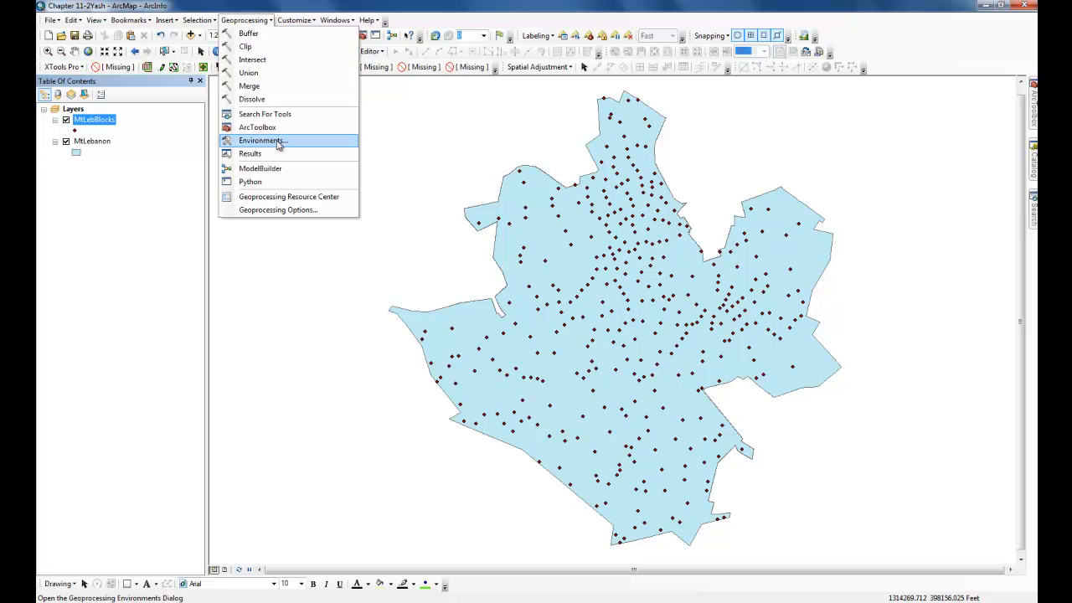
pyautogui.click(268, 141)
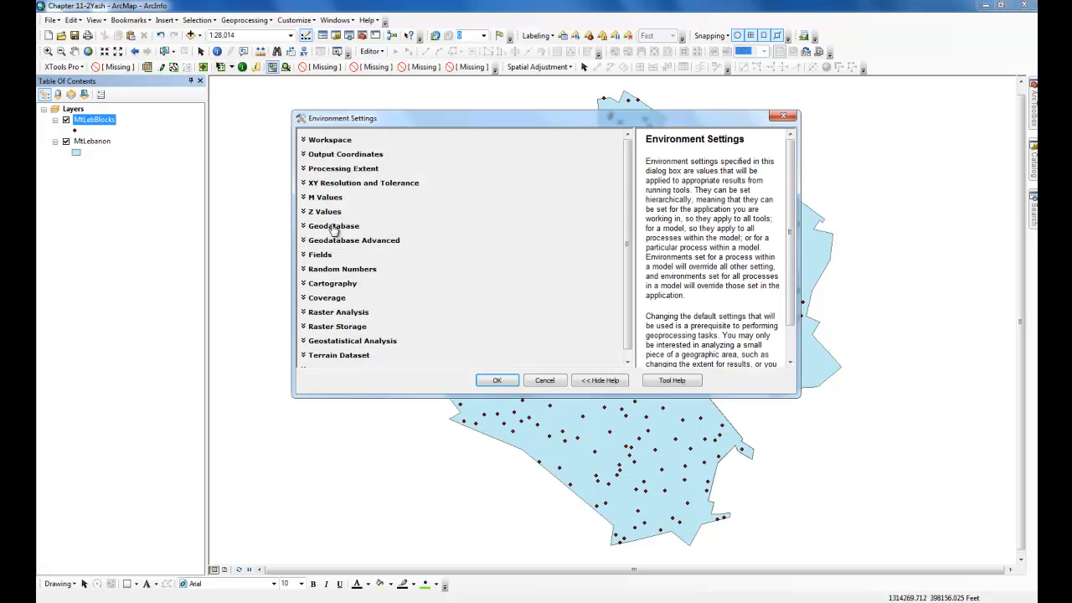
pyautogui.click(335, 312)
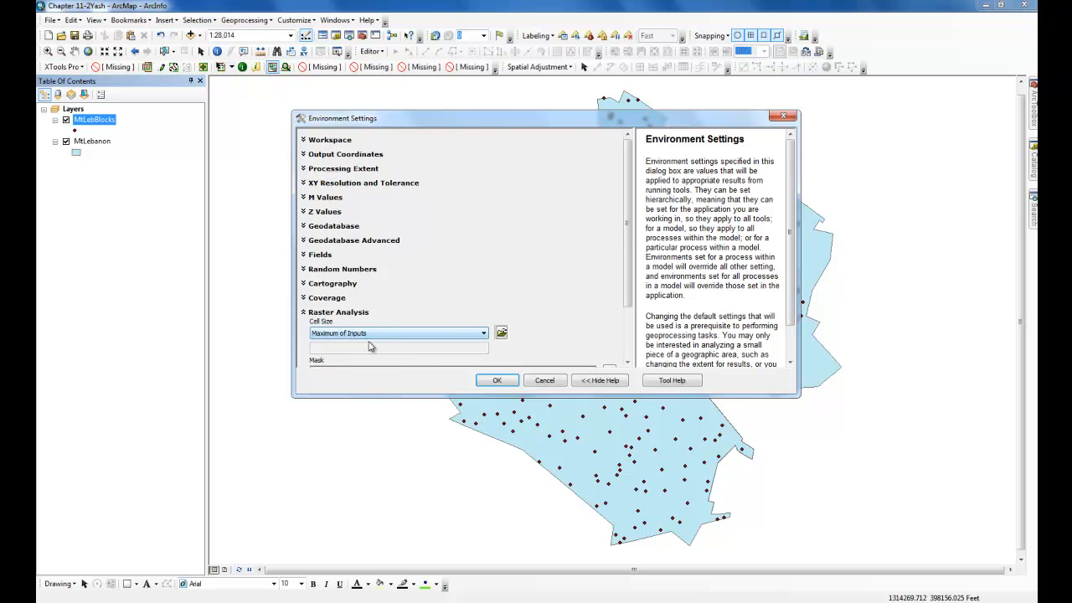
pyautogui.click(385, 333)
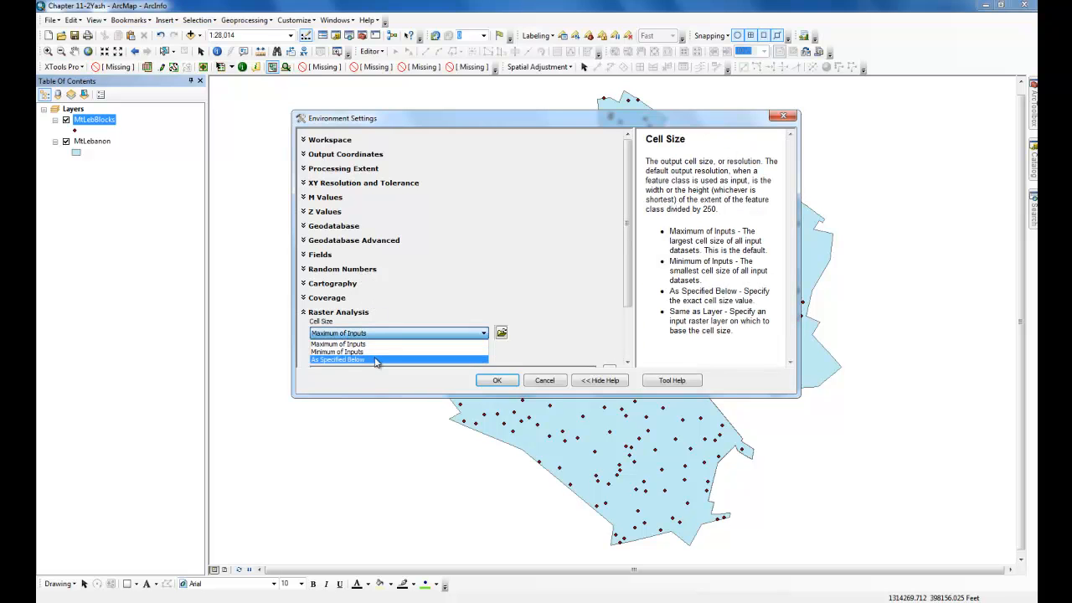
pyautogui.click(385, 361)
pyautogui.click(438, 344)
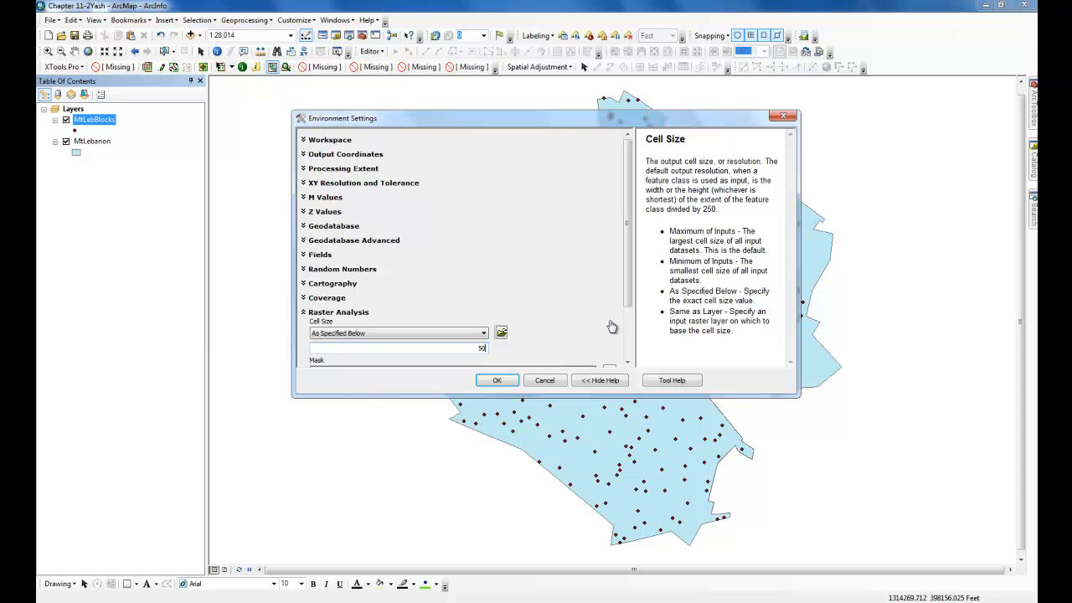
pyautogui.write('50')
pyautogui.scroll(-1, 545, 301)
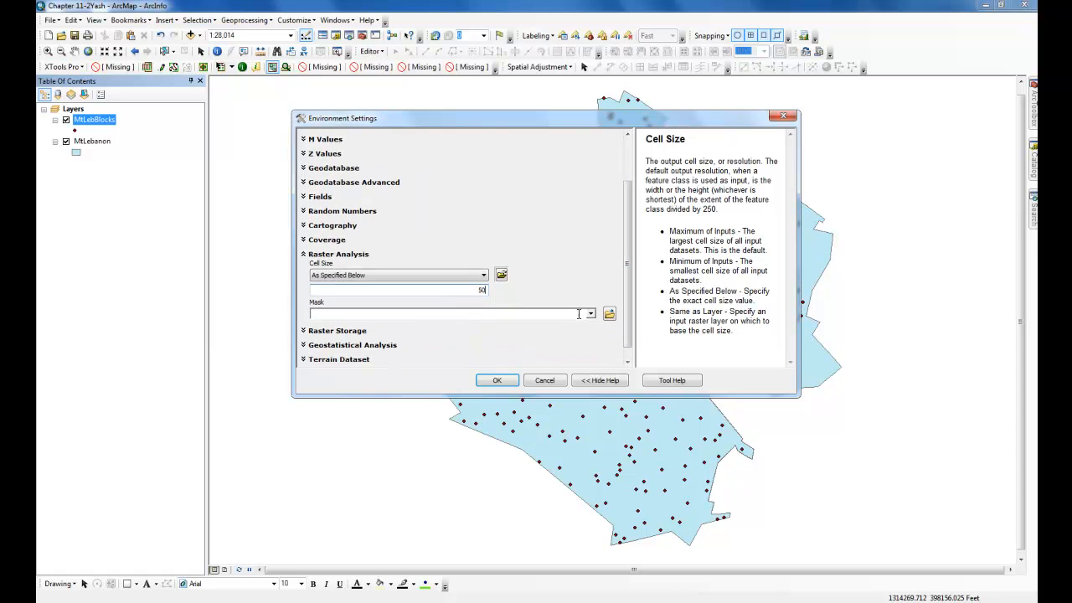
pyautogui.click(590, 314)
pyautogui.click(563, 336)
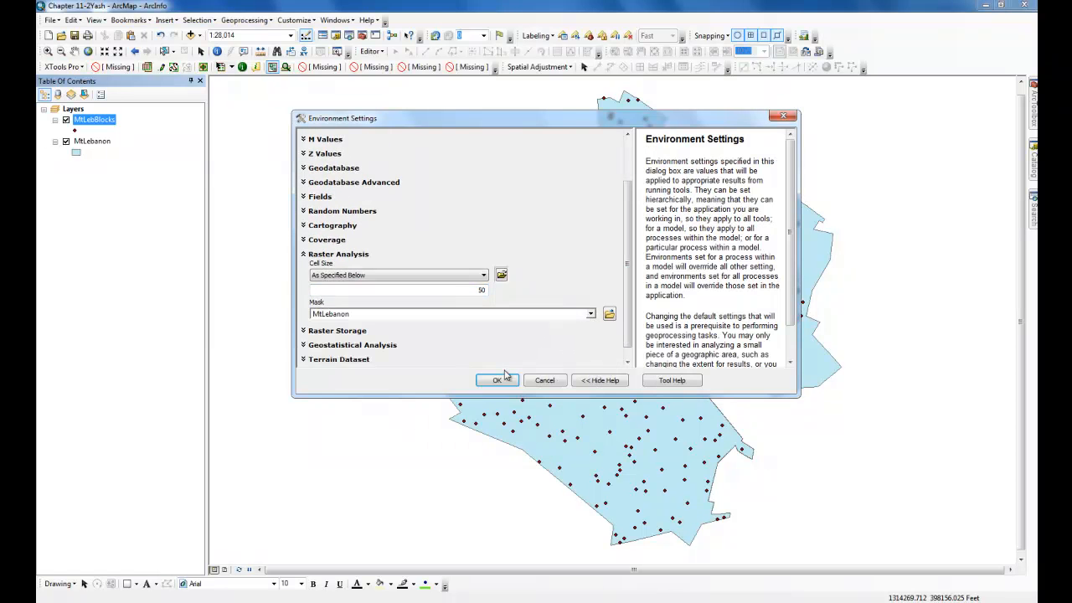
pyautogui.click(506, 383)
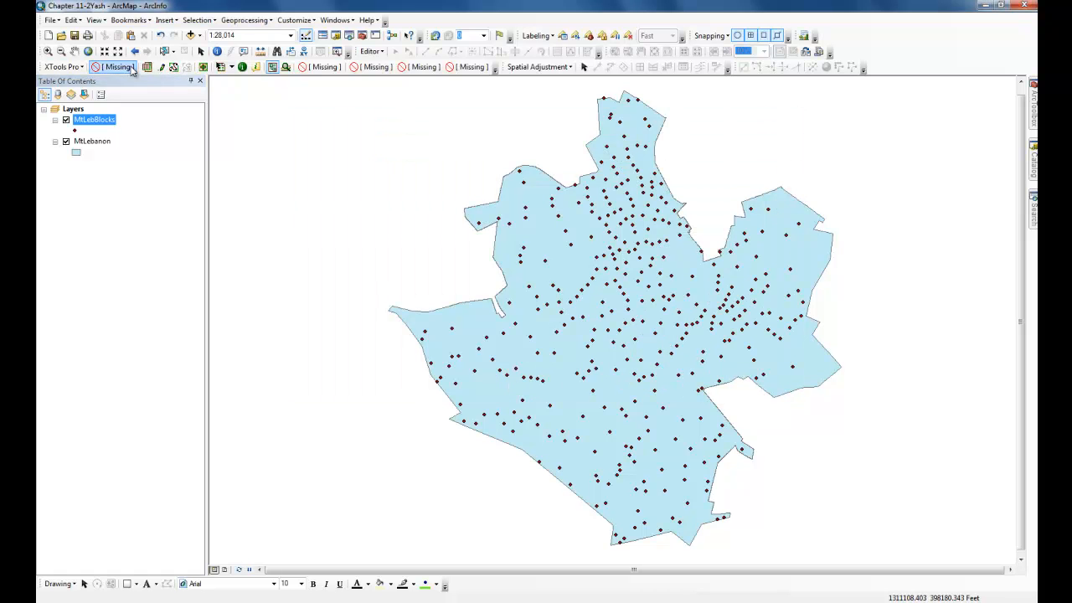
pyautogui.click(75, 36)
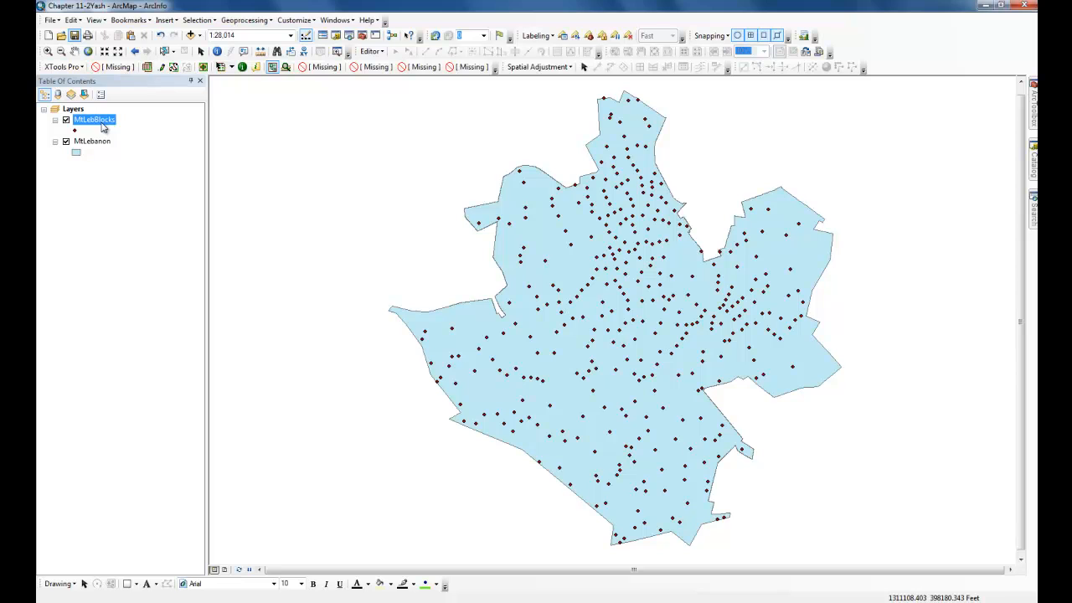
# - Open the MtLebBlocks attribute table and add a Double field named MMortinc
pyautogui.rightClick(98, 120)
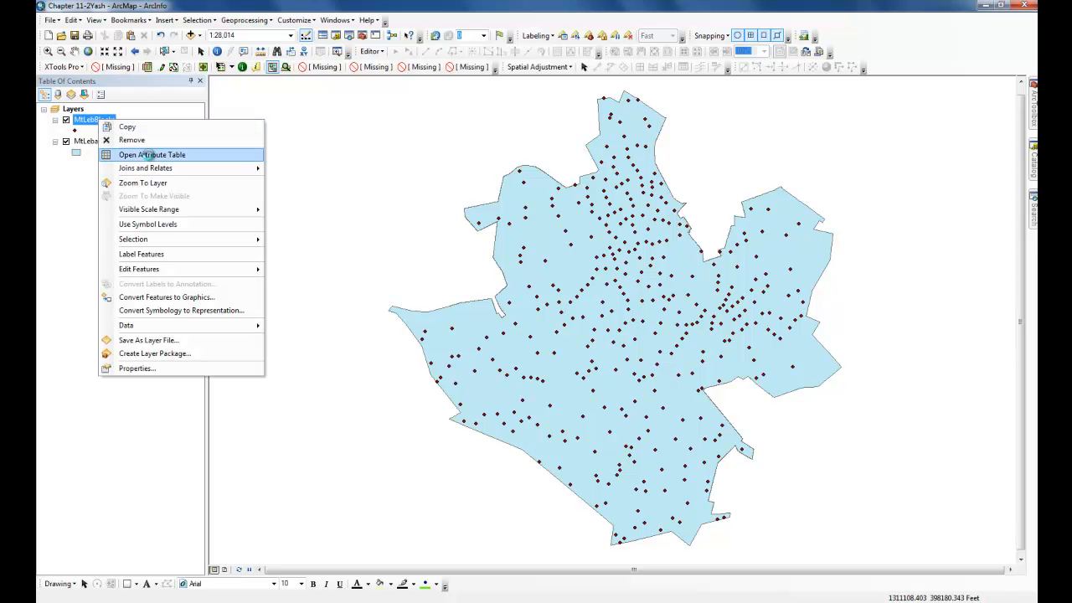
pyautogui.click(146, 155)
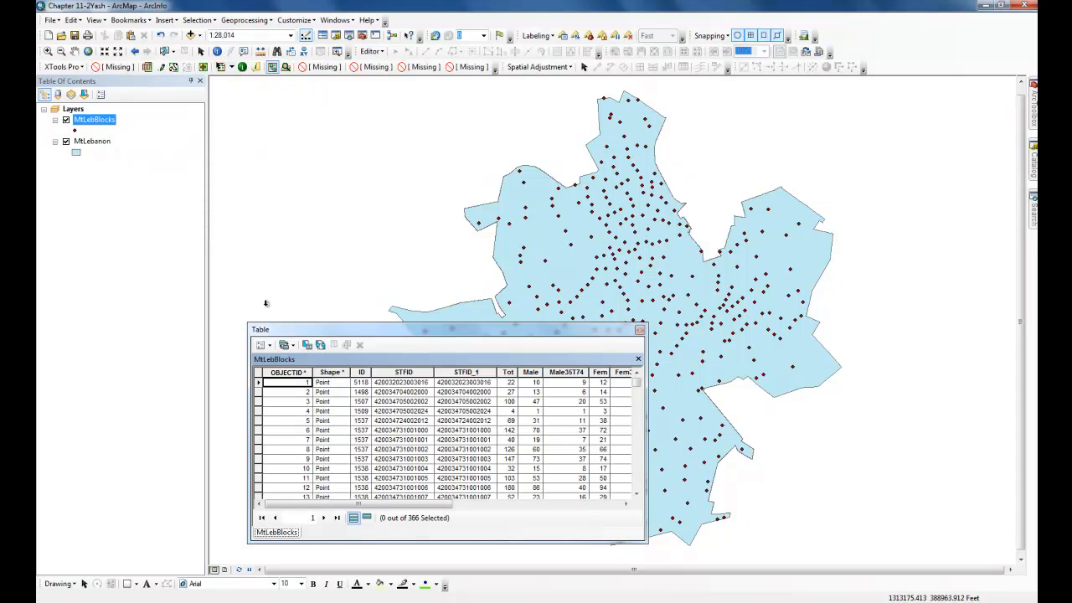
pyautogui.click(268, 346)
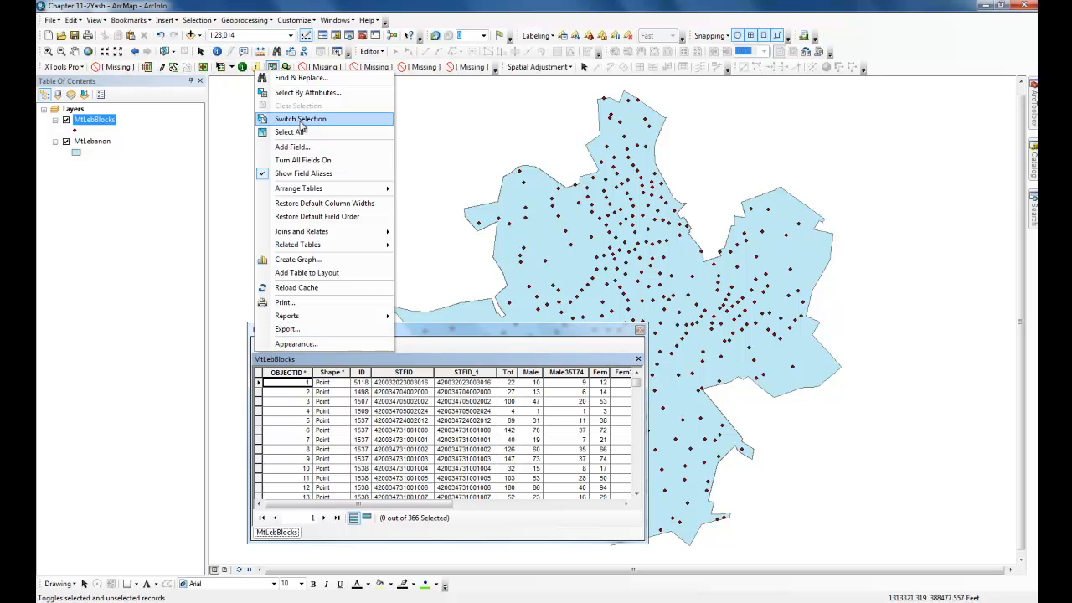
pyautogui.click(298, 149)
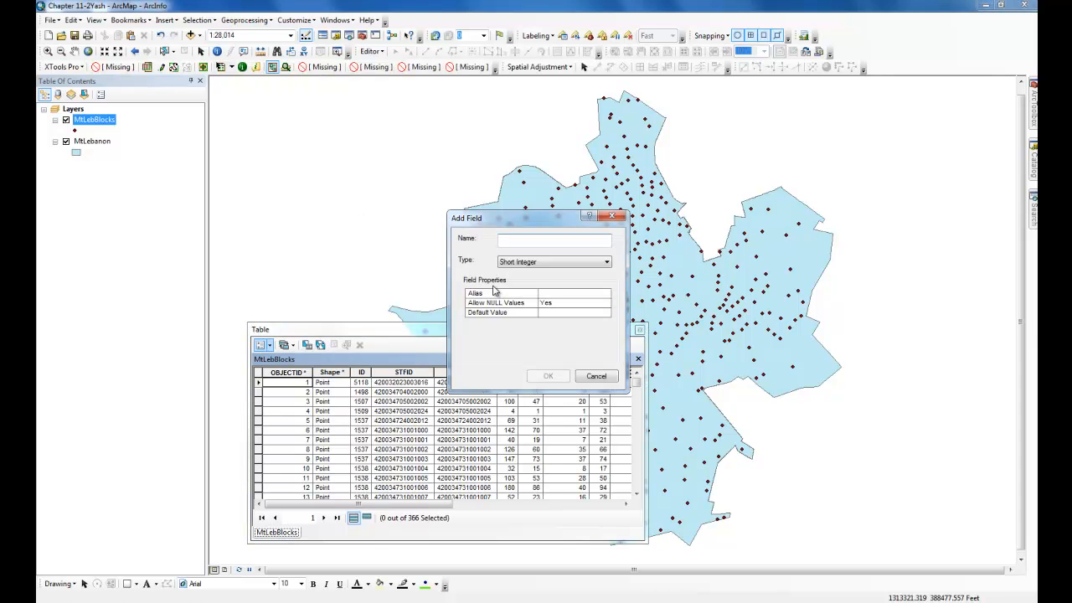
pyautogui.write('MMortinc')
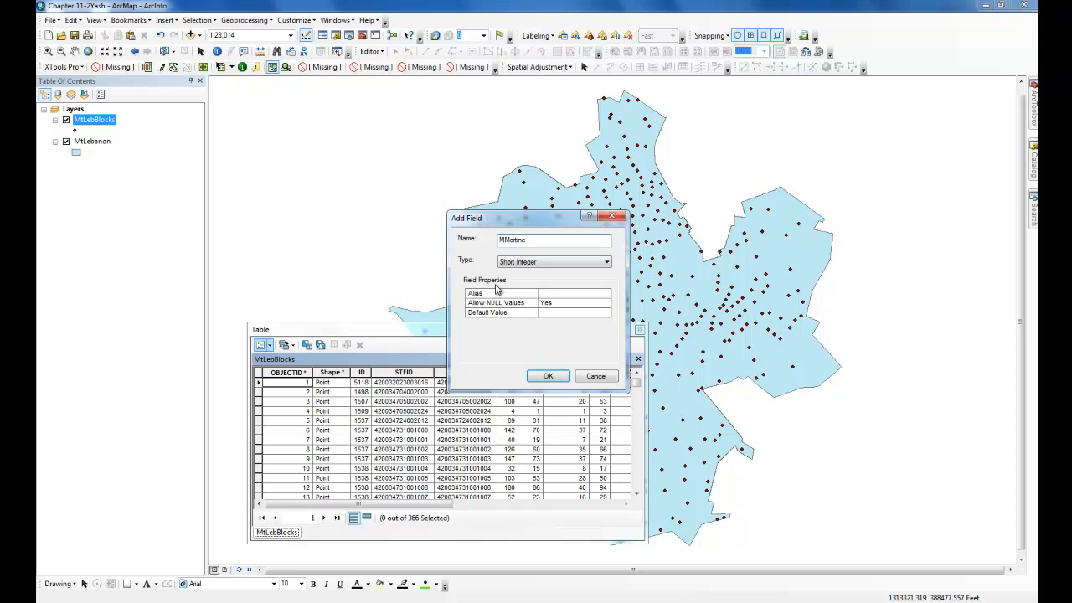
pyautogui.click(534, 262)
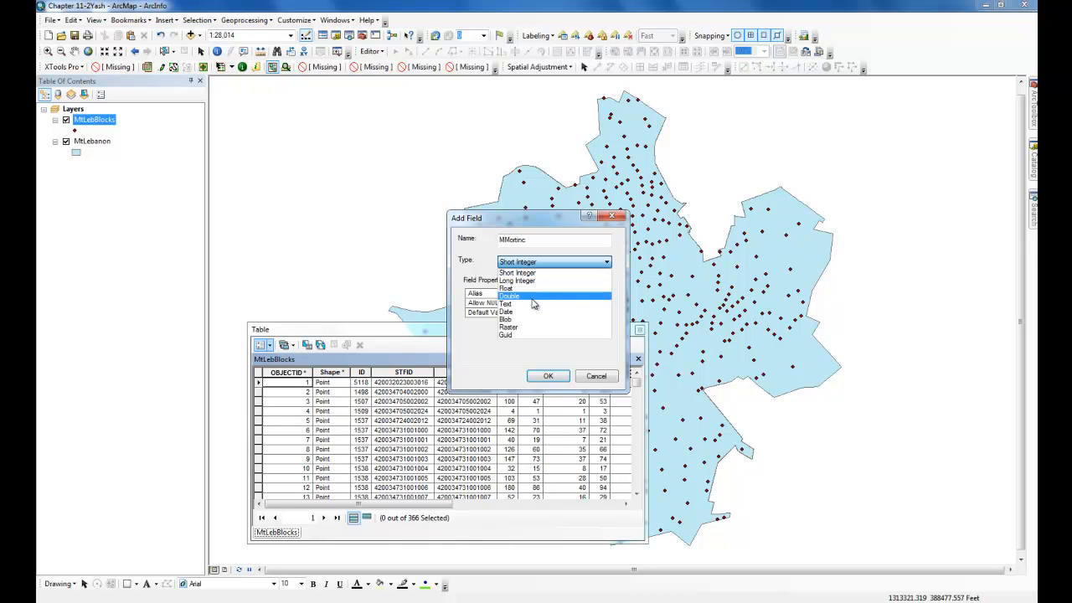
pyautogui.click(534, 297)
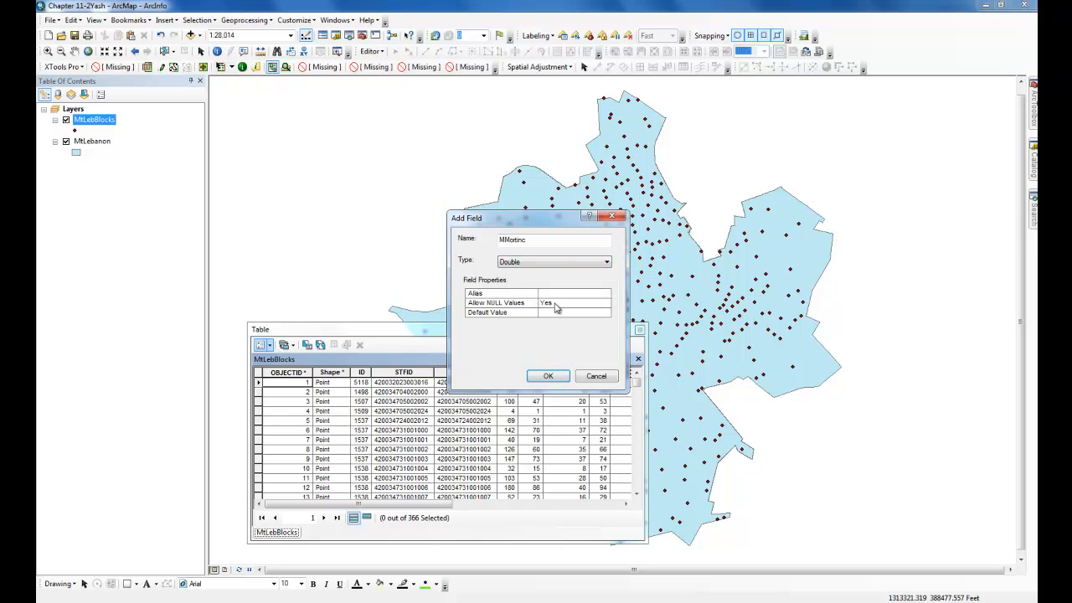
pyautogui.click(548, 376)
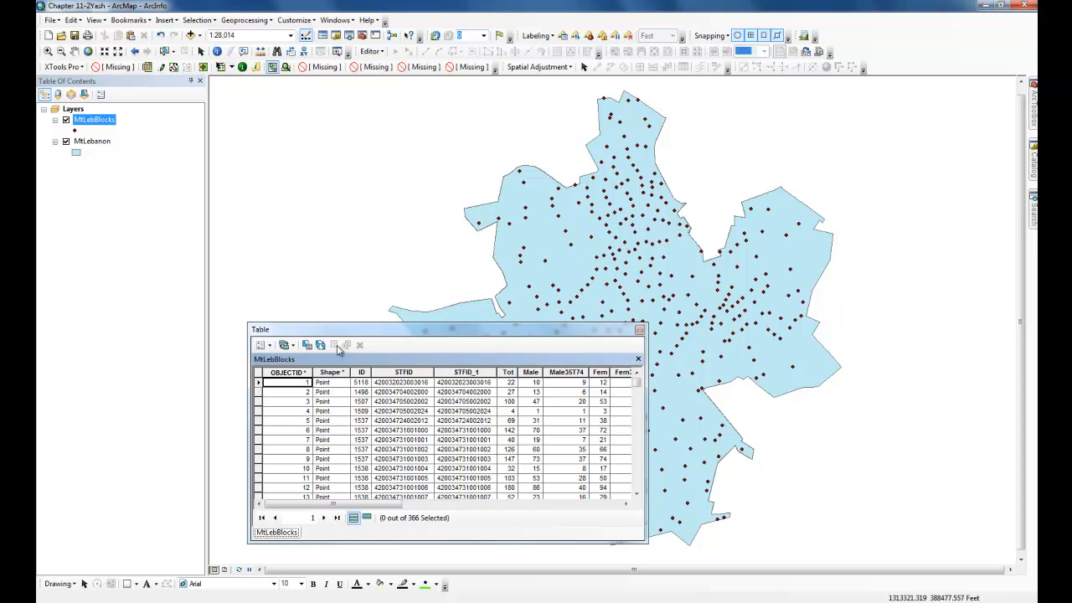
# - Add a second Double field named FMortinc to the MtLebBlocks table
pyautogui.click(264, 344)
pyautogui.click(289, 147)
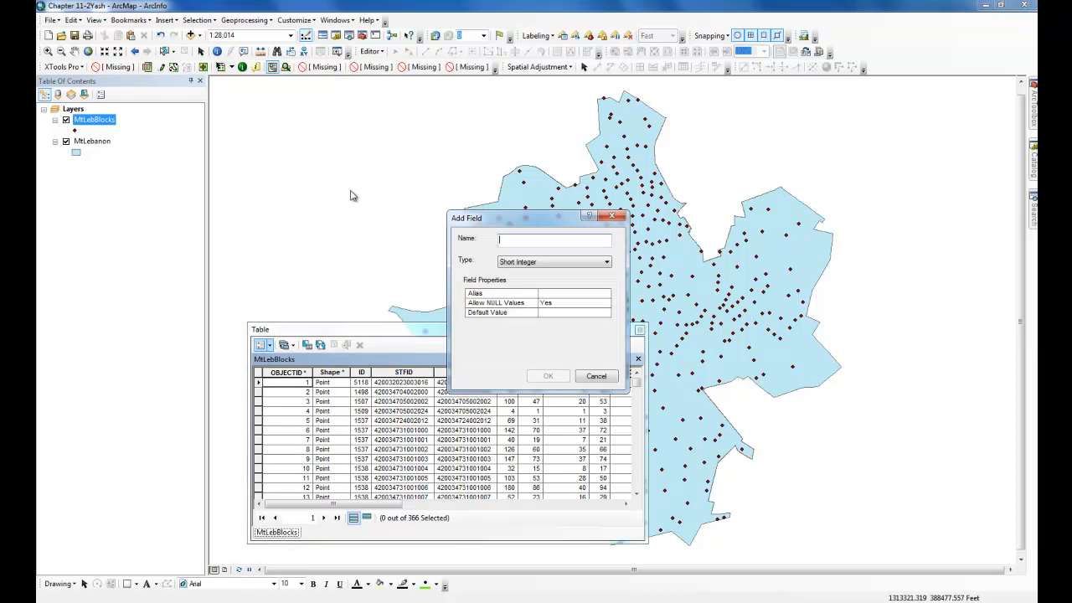
pyautogui.write('MortInc')
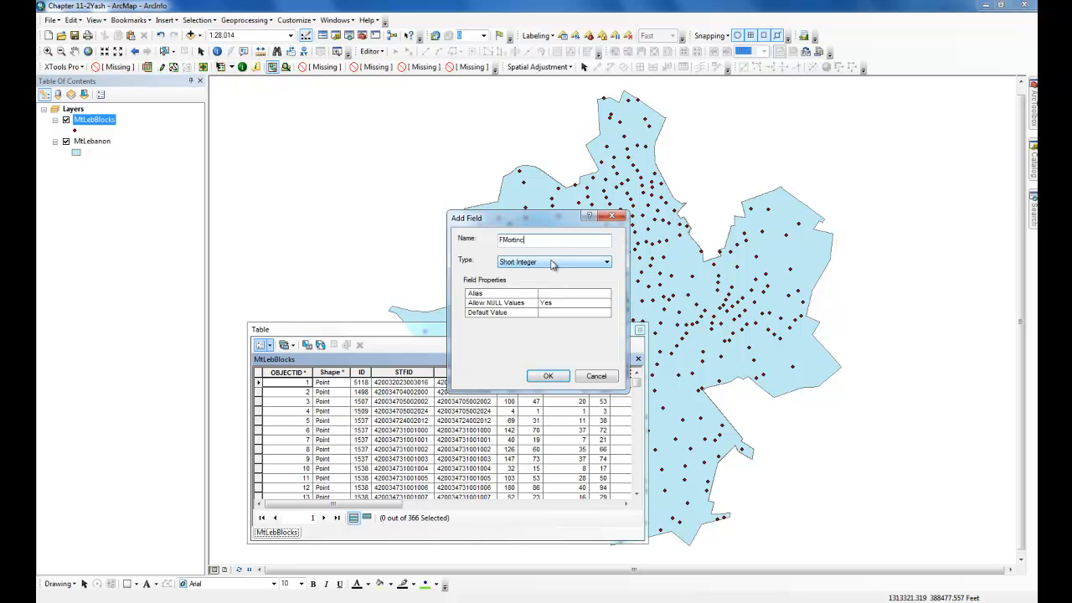
pyautogui.click(555, 263)
pyautogui.click(549, 300)
pyautogui.click(547, 376)
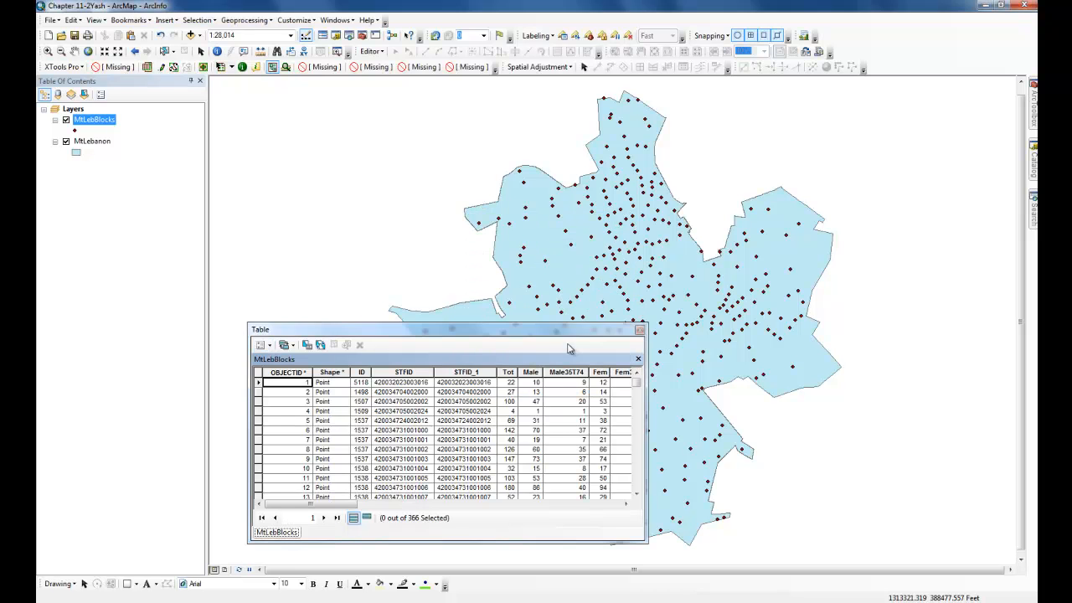
# - Calculate the MMortinc field as 0.0015* [Male35T74] with the Field Calculator
pyautogui.moveTo(349, 504); pyautogui.dragTo(614, 505)
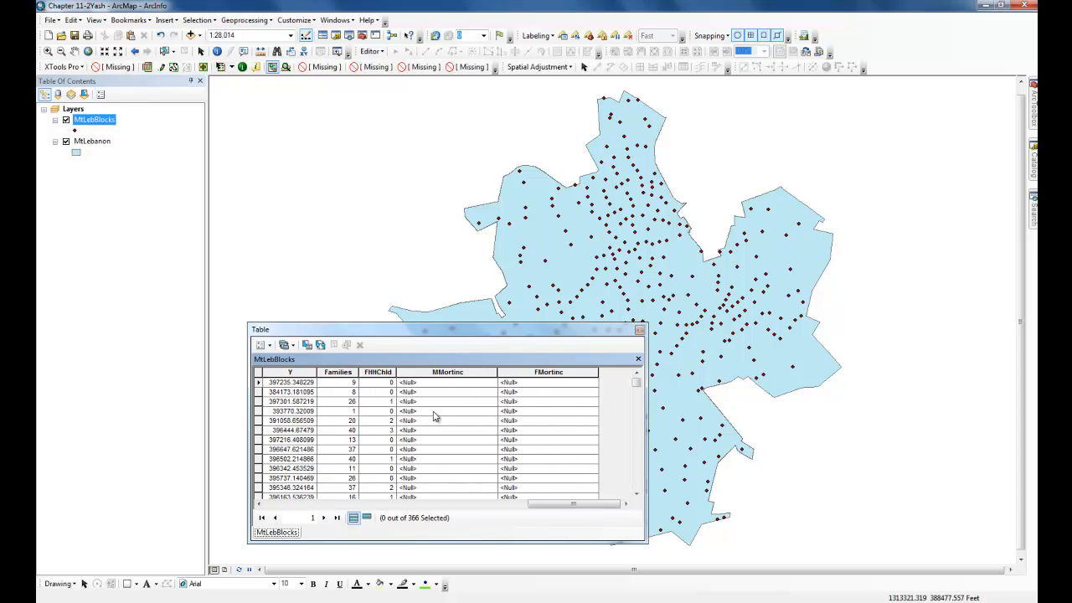
pyautogui.rightClick(450, 376)
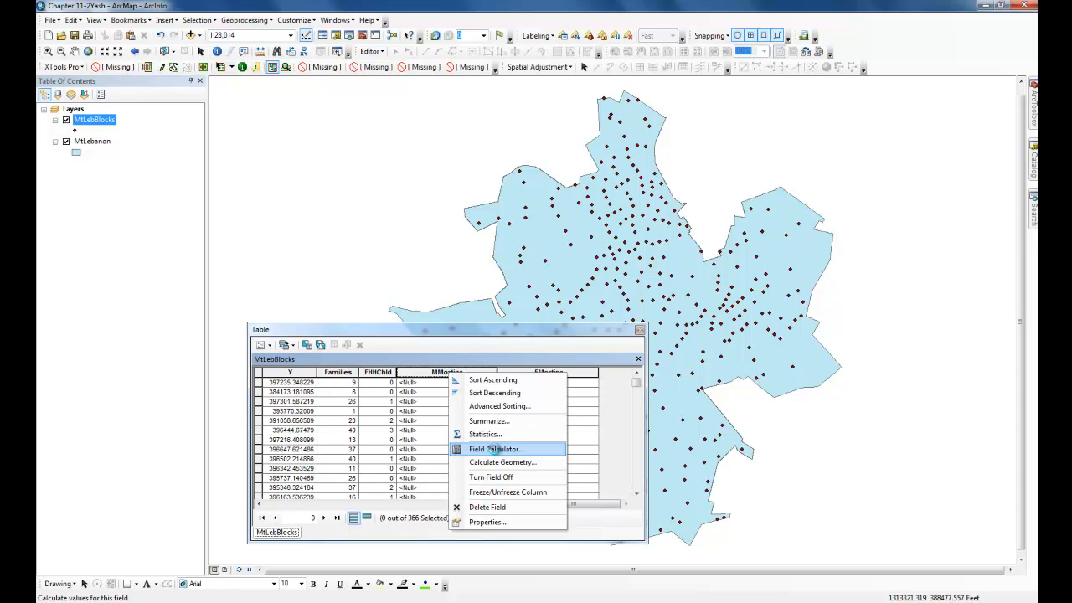
pyautogui.click(497, 450)
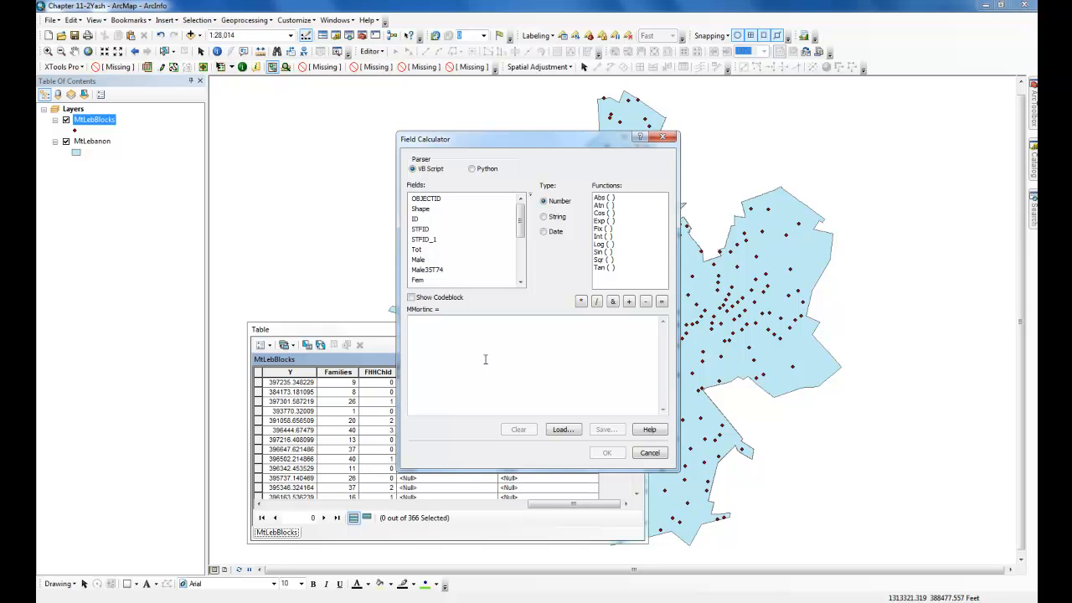
pyautogui.write('0.')
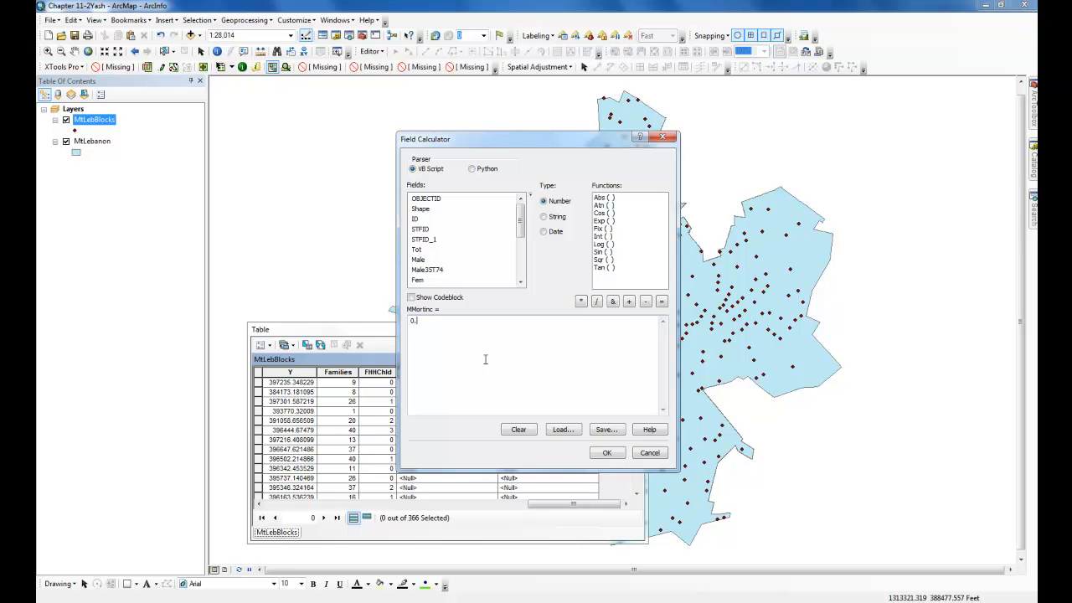
pyautogui.write('0015*')
pyautogui.doubleClick(427, 270)
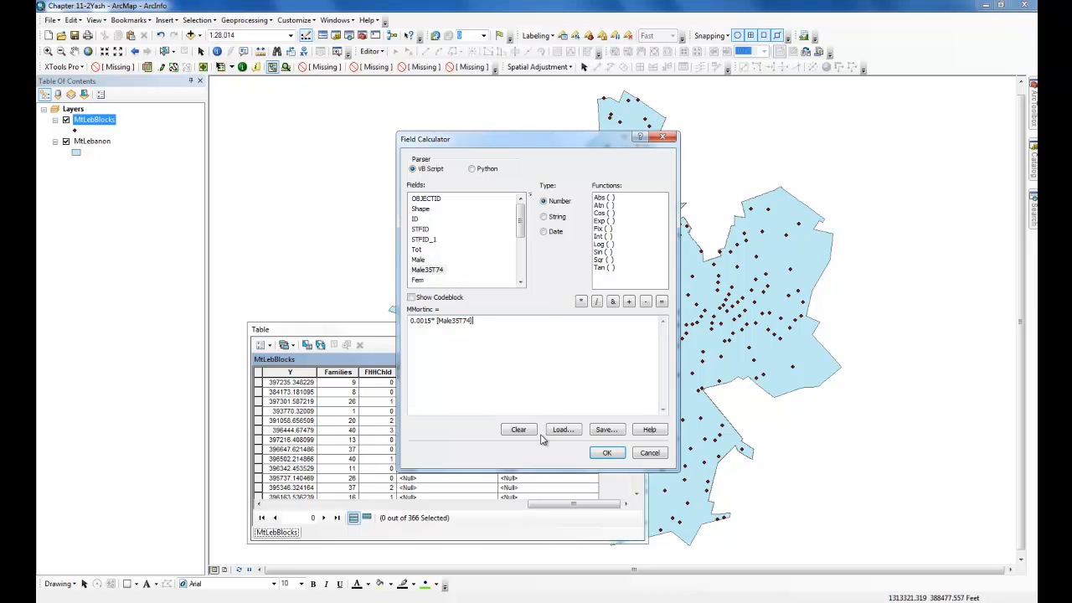
pyautogui.click(608, 453)
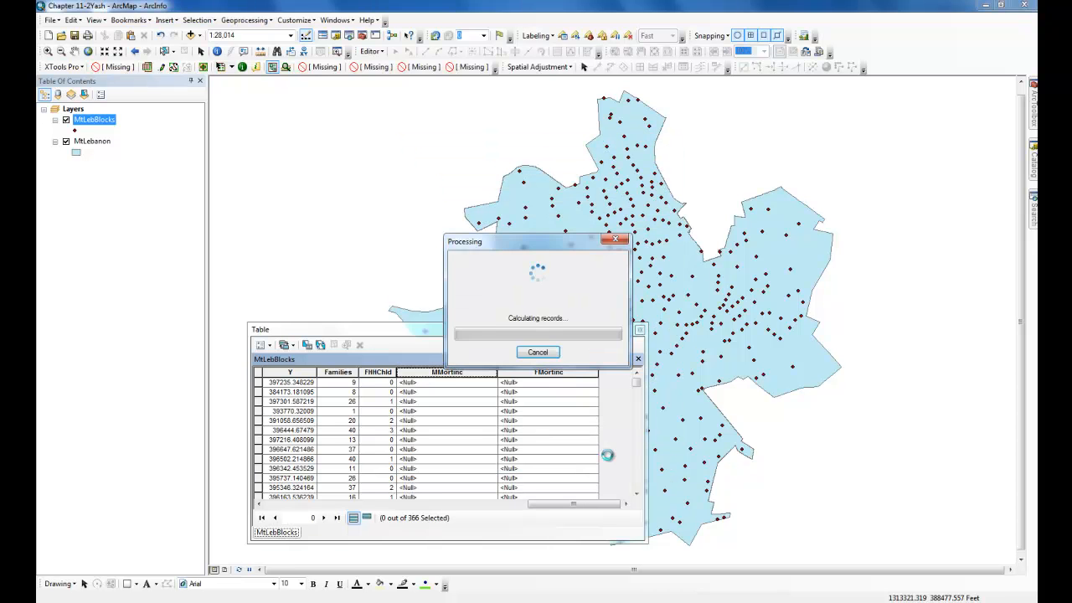
# - Calculate the FMortinc field as 0.0023* [Fem35T74] with the Field Calculator, then close the table
pyautogui.rightClick(547, 371)
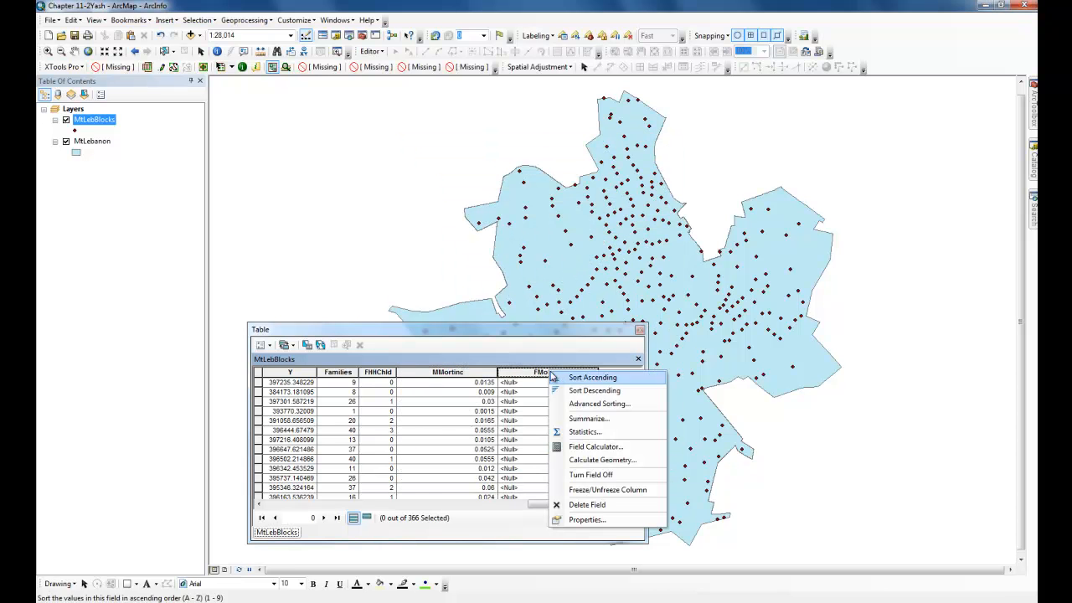
pyautogui.click(596, 449)
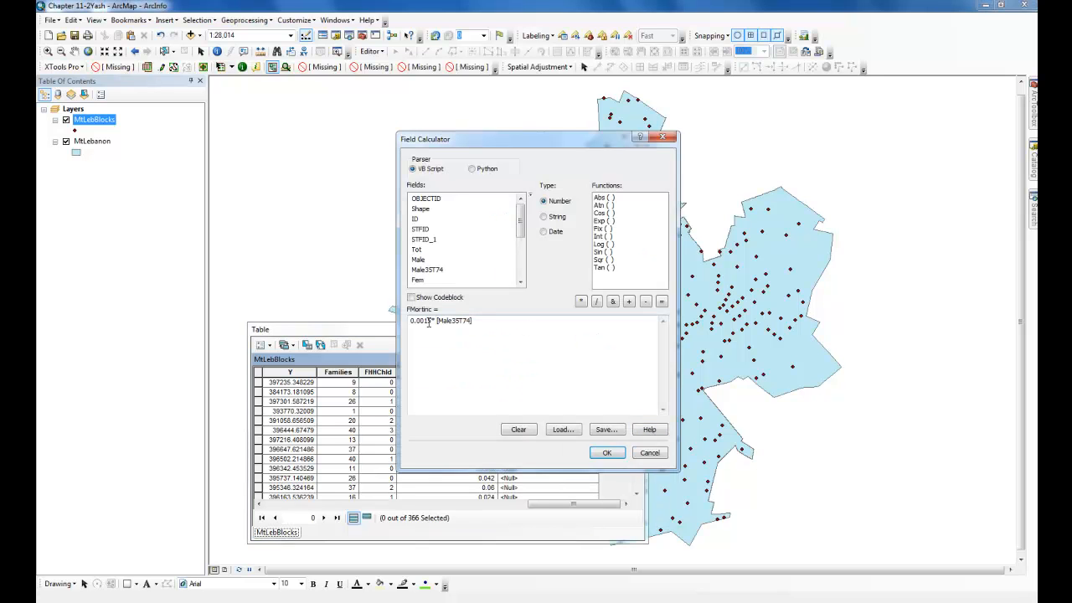
pyautogui.moveTo(436, 322); pyautogui.dragTo(474, 322)
pyautogui.press('Delete')
pyautogui.scroll(-2, 526, 234)
pyautogui.doubleClick(426, 250)
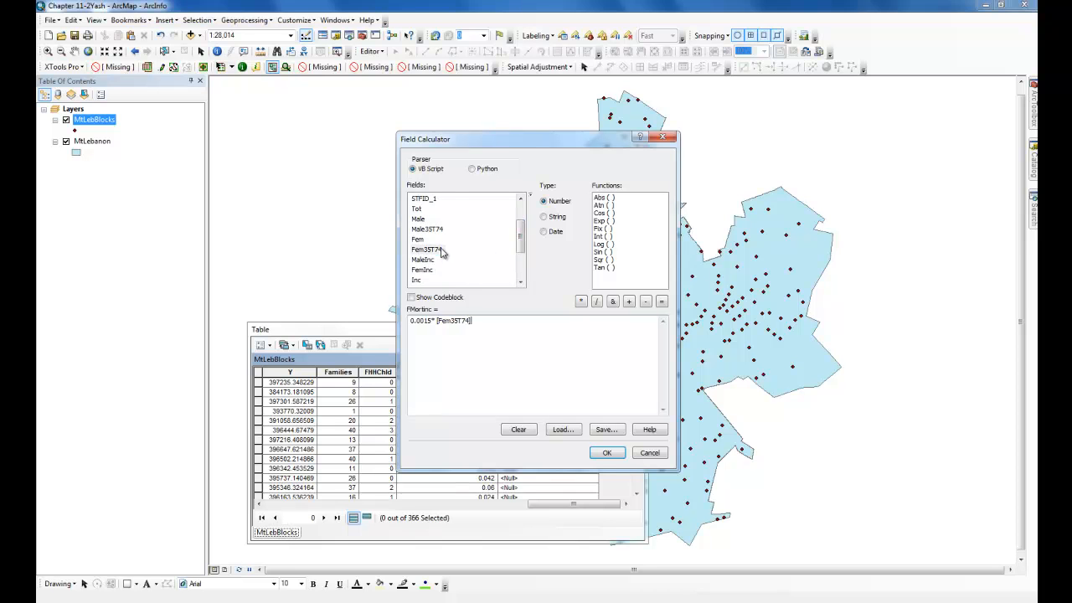
pyautogui.click(432, 321)
pyautogui.press('BackSpace')
pyautogui.press('BackSpace')
pyautogui.write('23')
pyautogui.click(607, 453)
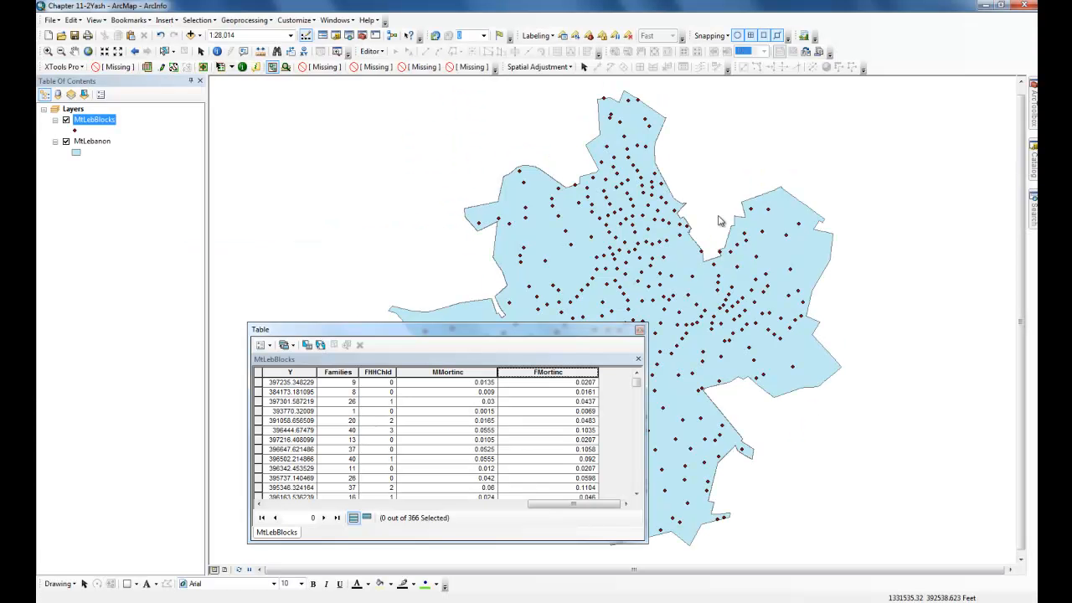
pyautogui.click(638, 330)
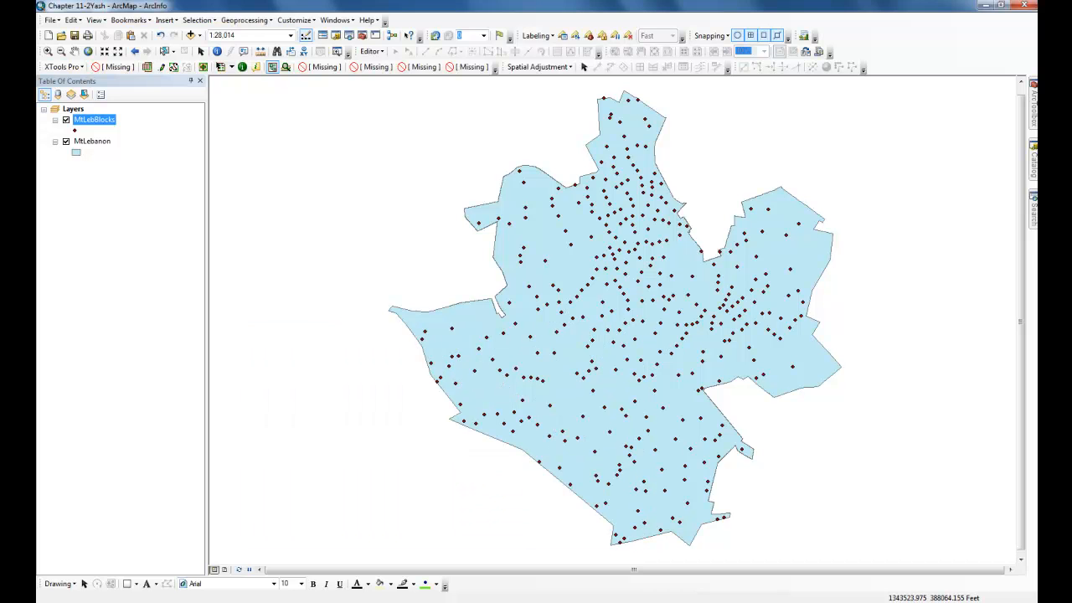
# - Open the Chapter 11-2Yash model in the geodatabase toolbox for editing in ModelBuilder
pyautogui.click(1033, 153)
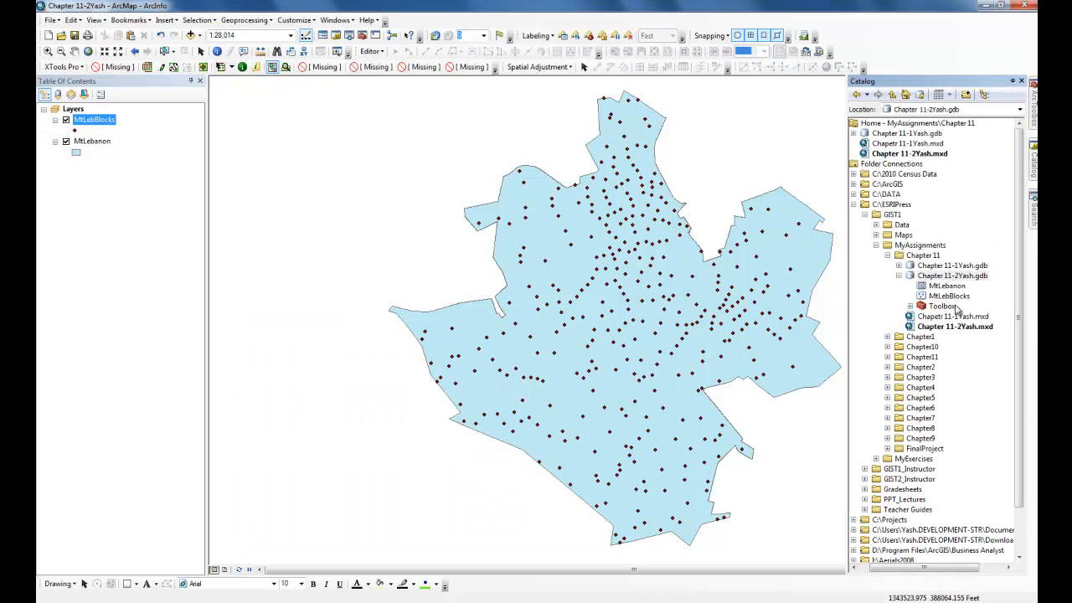
pyautogui.click(911, 306)
pyautogui.rightClick(938, 316)
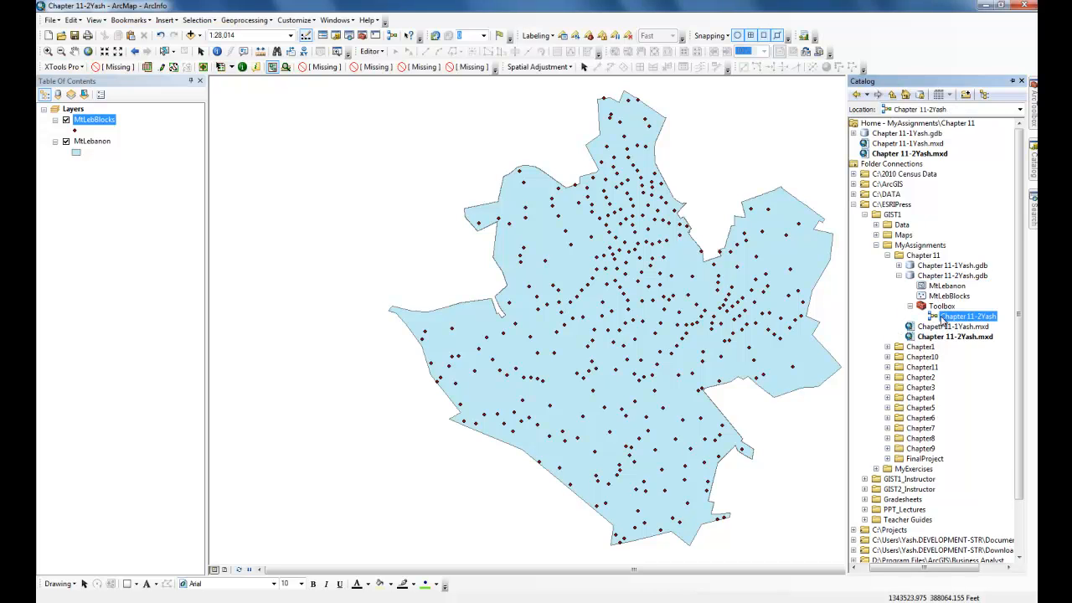
pyautogui.click(971, 356)
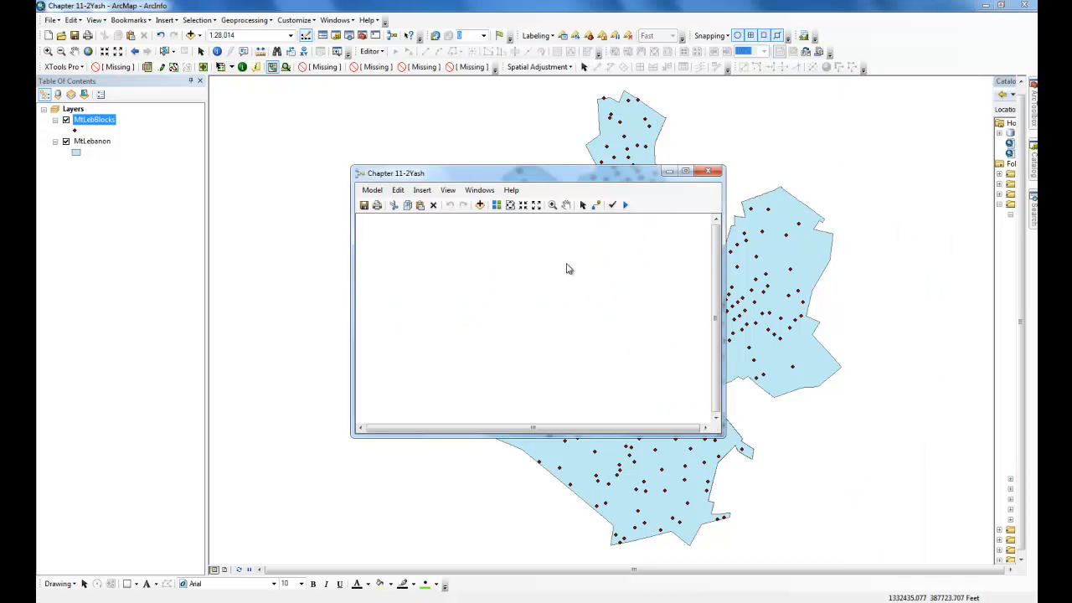
# - Add the MtLebBlocks layer to the model and enlarge the model window
pyautogui.moveTo(100, 122); pyautogui.dragTo(442, 293)
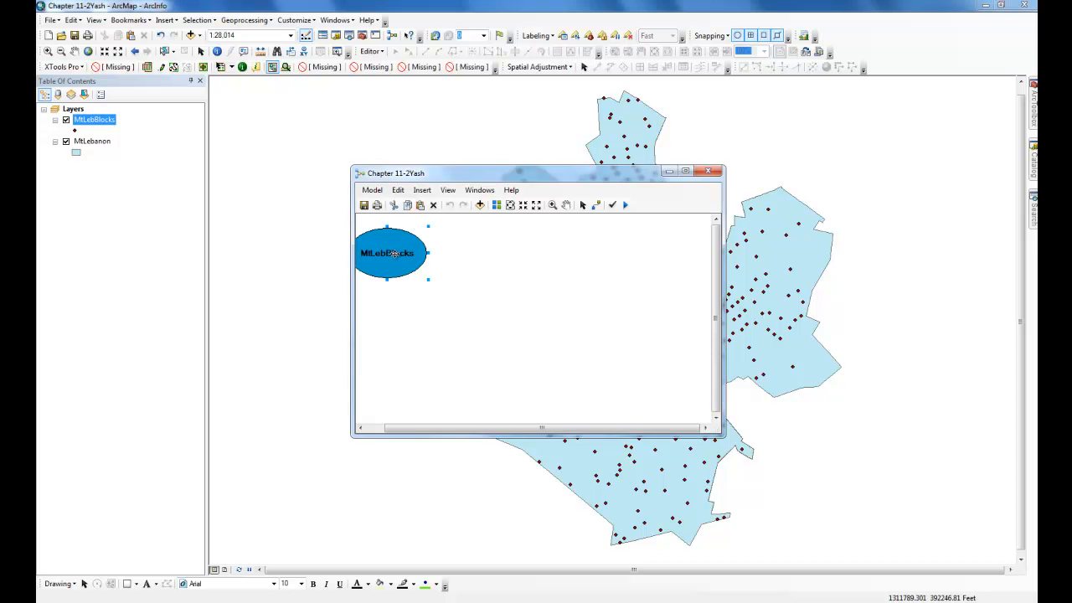
pyautogui.moveTo(386, 256); pyautogui.dragTo(397, 267)
pyautogui.click(567, 286)
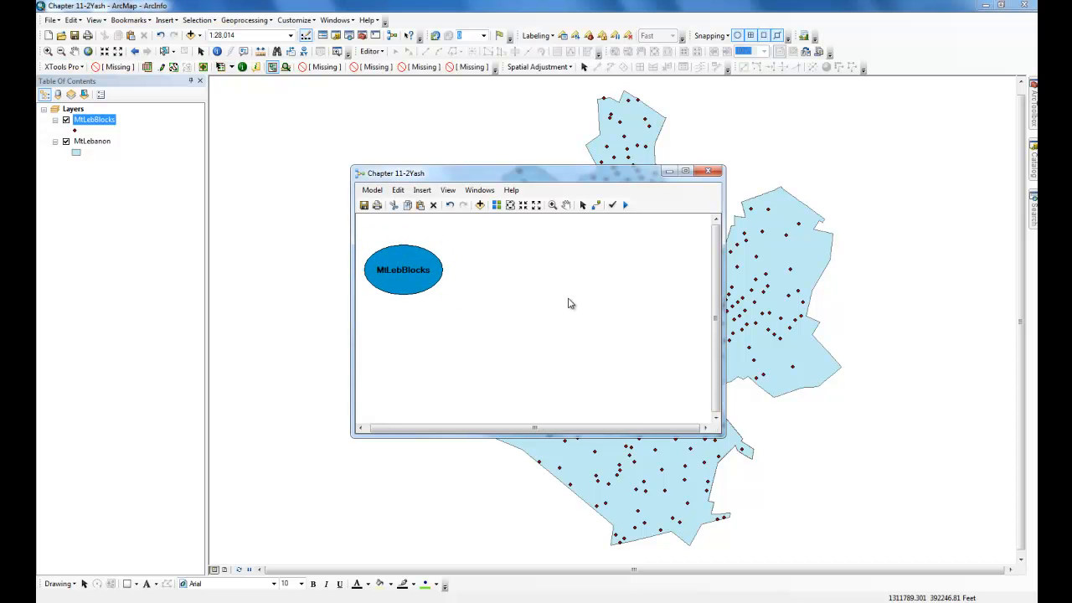
pyautogui.moveTo(723, 250); pyautogui.dragTo(876, 247)
pyautogui.moveTo(666, 166); pyautogui.dragTo(664, 146)
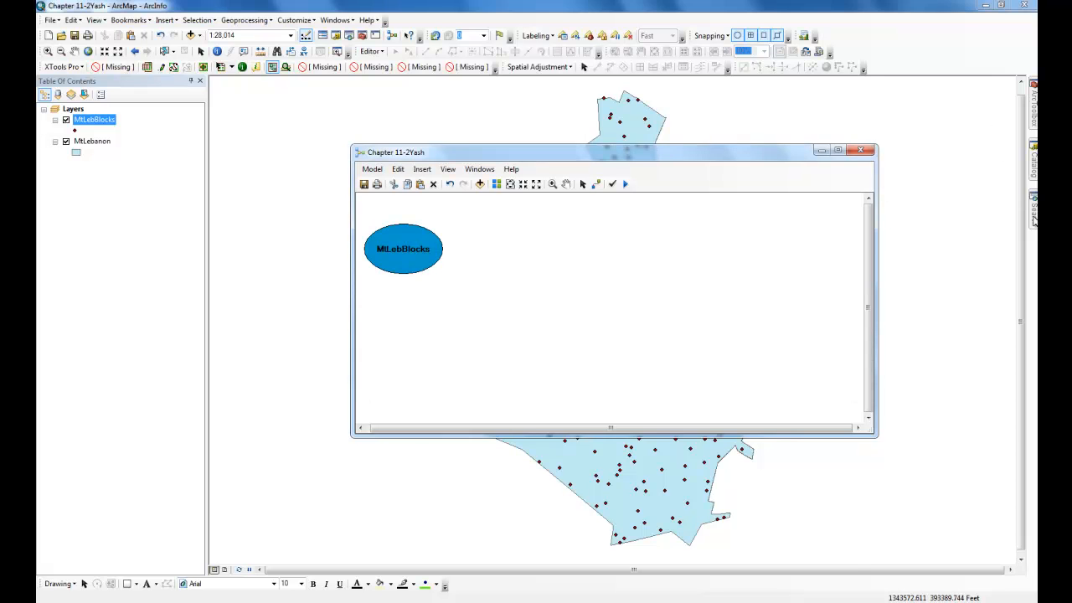
# - Search for the Kernel Density tool and add two Kernel Density tools to the model
pyautogui.hotkey('ctrl', 'f')
pyautogui.moveTo(885, 172)
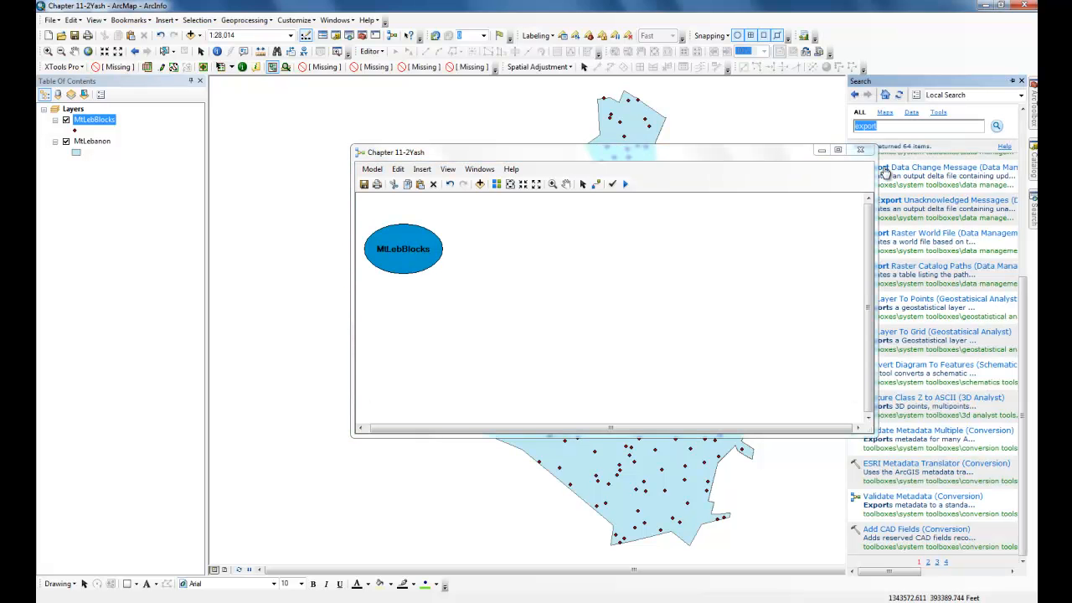
pyautogui.click(899, 128)
pyautogui.moveTo(899, 128); pyautogui.dragTo(925, 134)
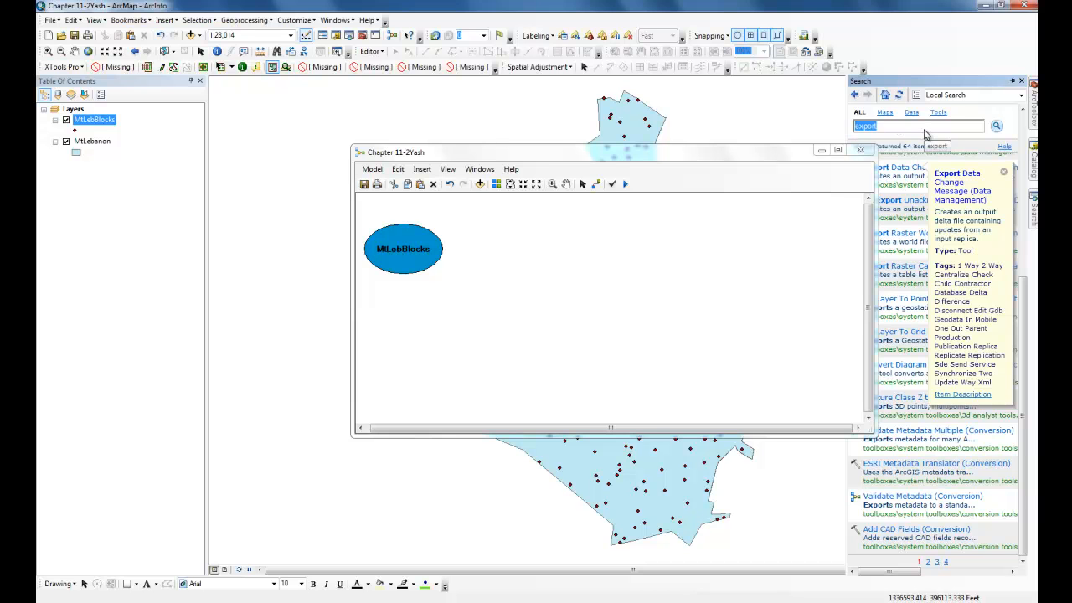
pyautogui.click(923, 133)
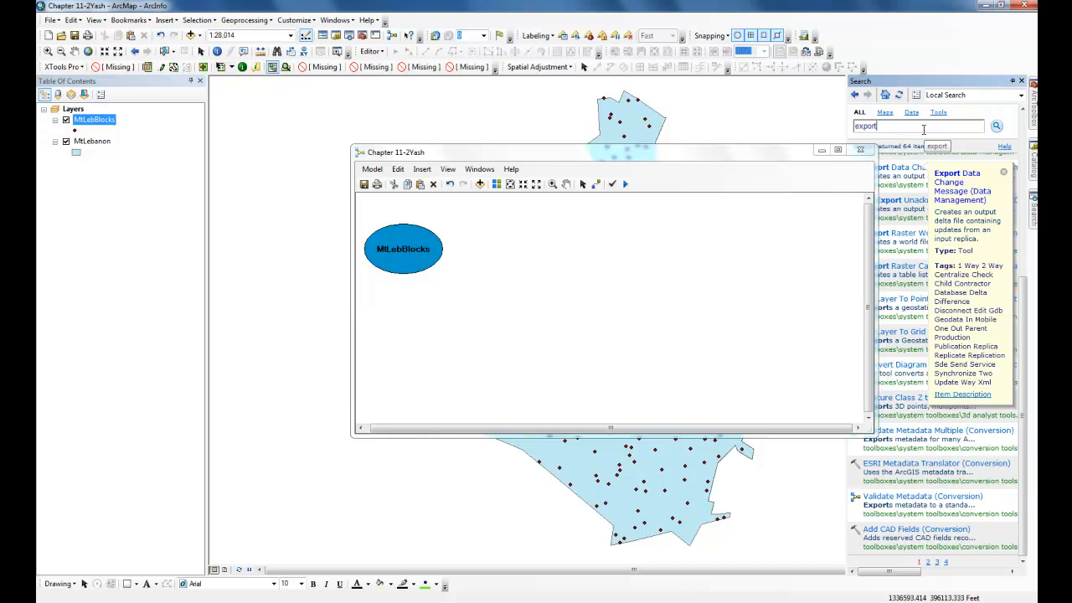
pyautogui.doubleClick(864, 126)
pyautogui.write('ke')
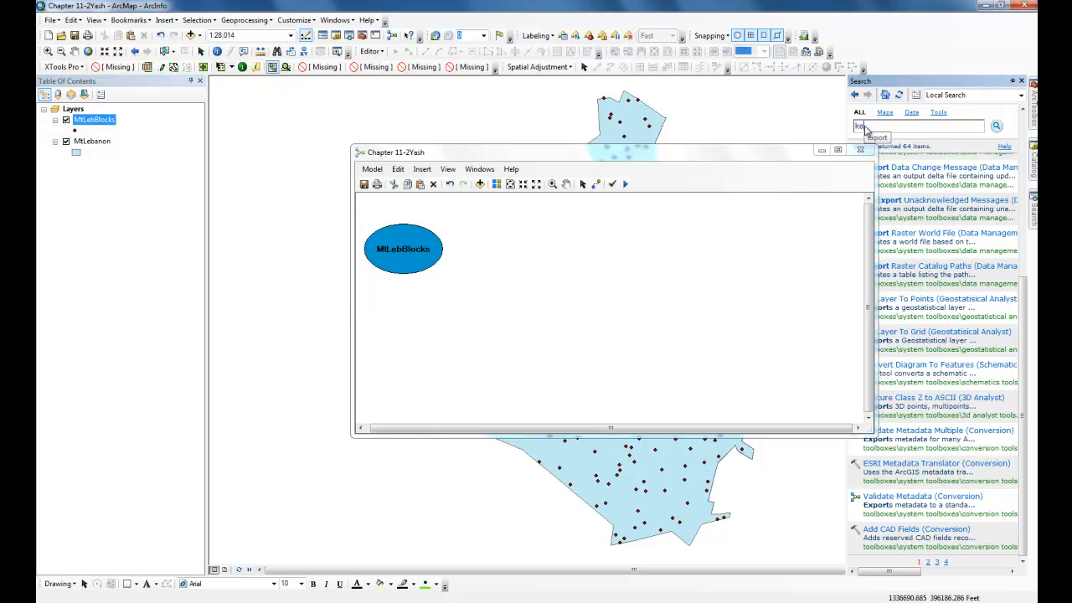
pyautogui.write('rnel density')
pyautogui.press('Return')
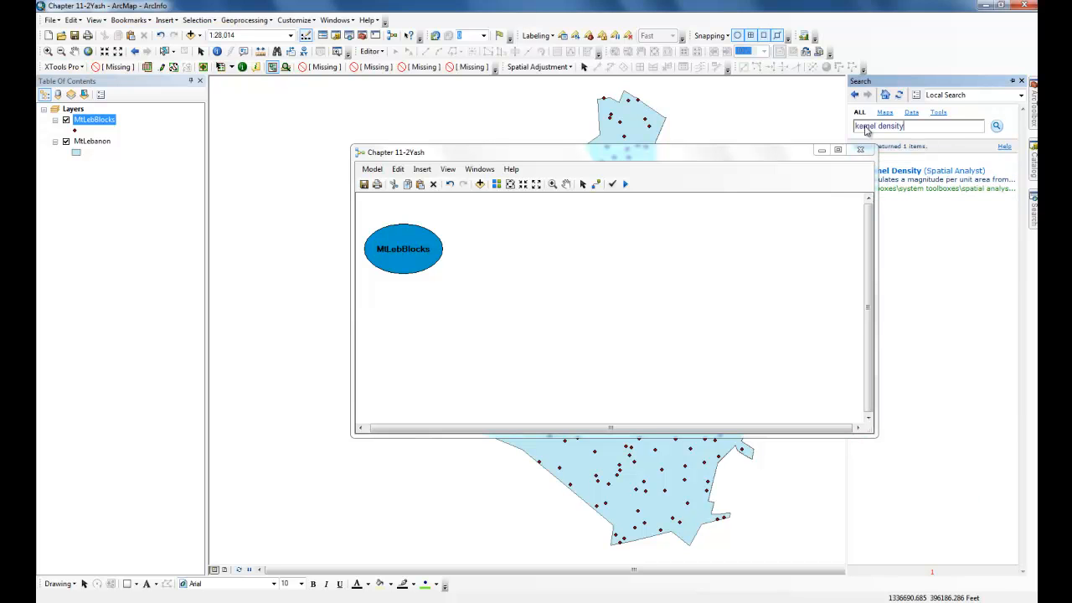
pyautogui.moveTo(918, 176); pyautogui.dragTo(641, 246)
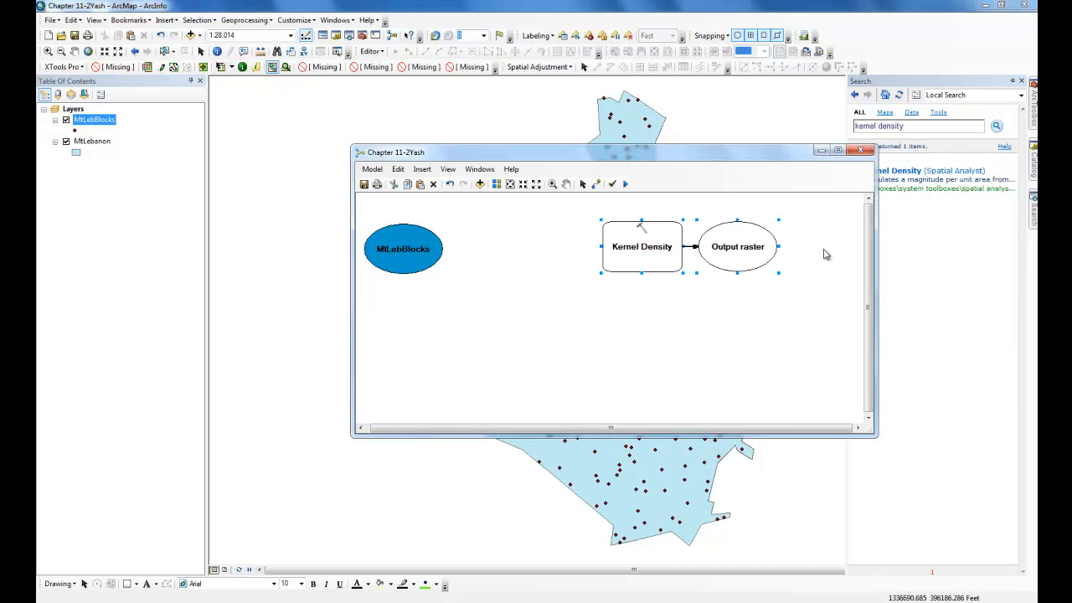
pyautogui.click(739, 398)
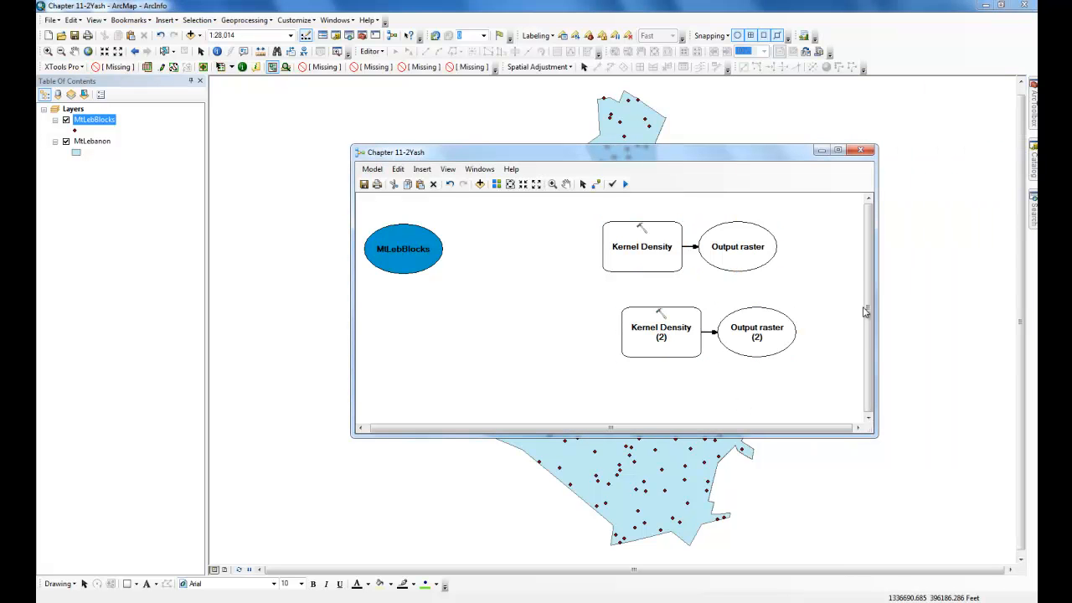
# - Connect MtLebBlocks to the first Kernel Density tool as its input point or polyline features
pyautogui.click(595, 184)
pyautogui.click(427, 251)
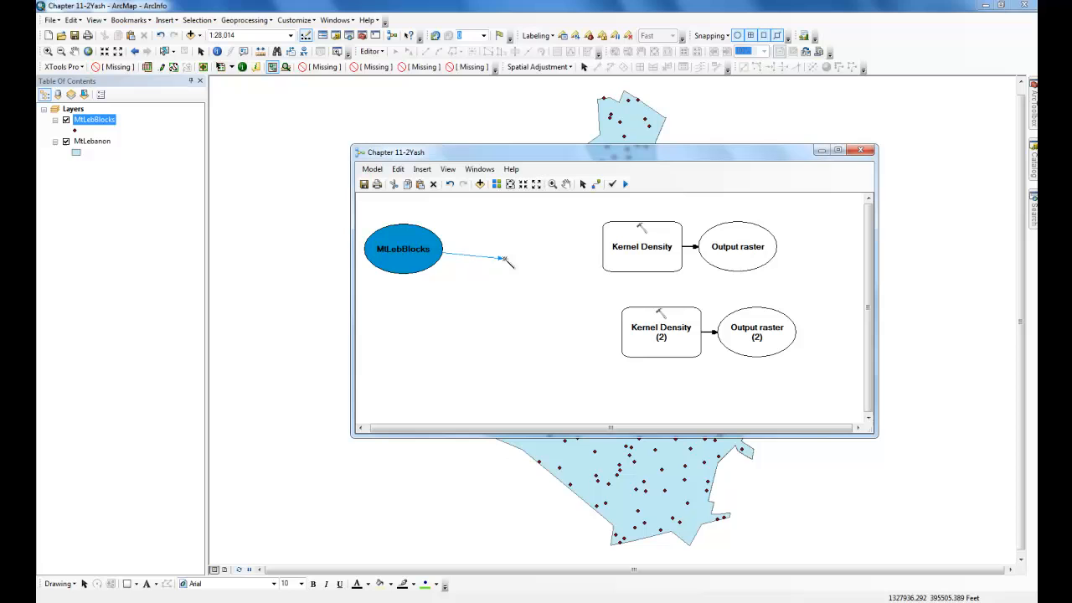
pyautogui.click(647, 251)
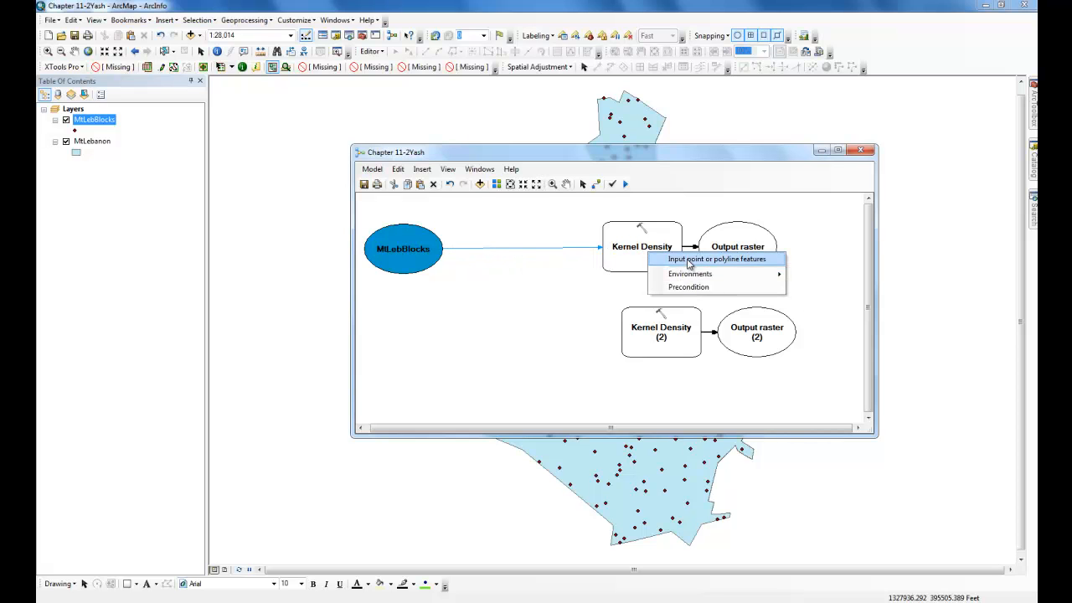
pyautogui.click(688, 264)
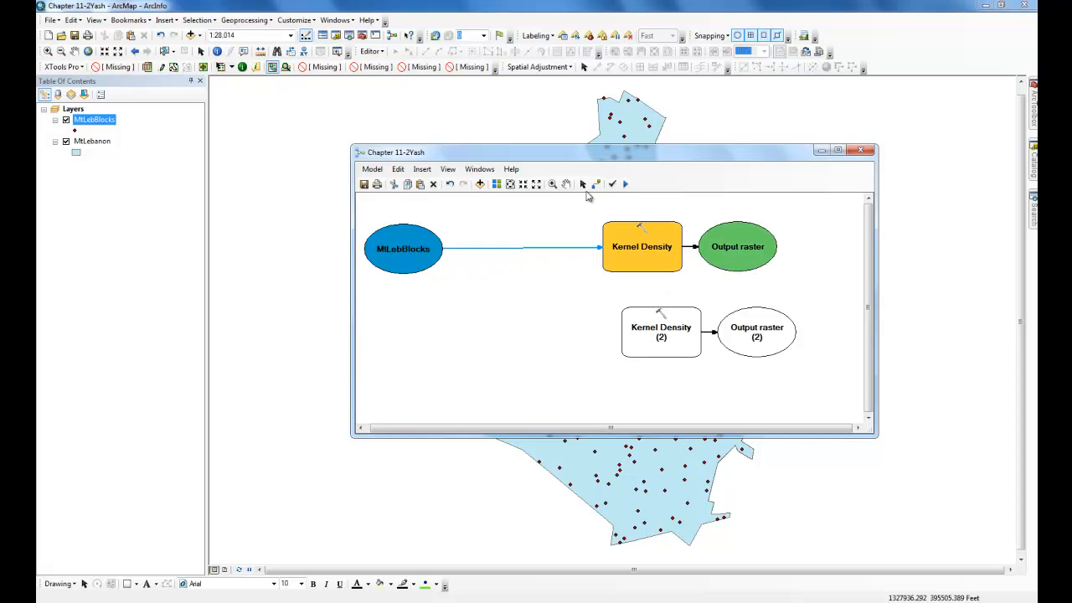
# - Open the first Kernel Density tool and set its population field to MMortinc
pyautogui.doubleClick(643, 251)
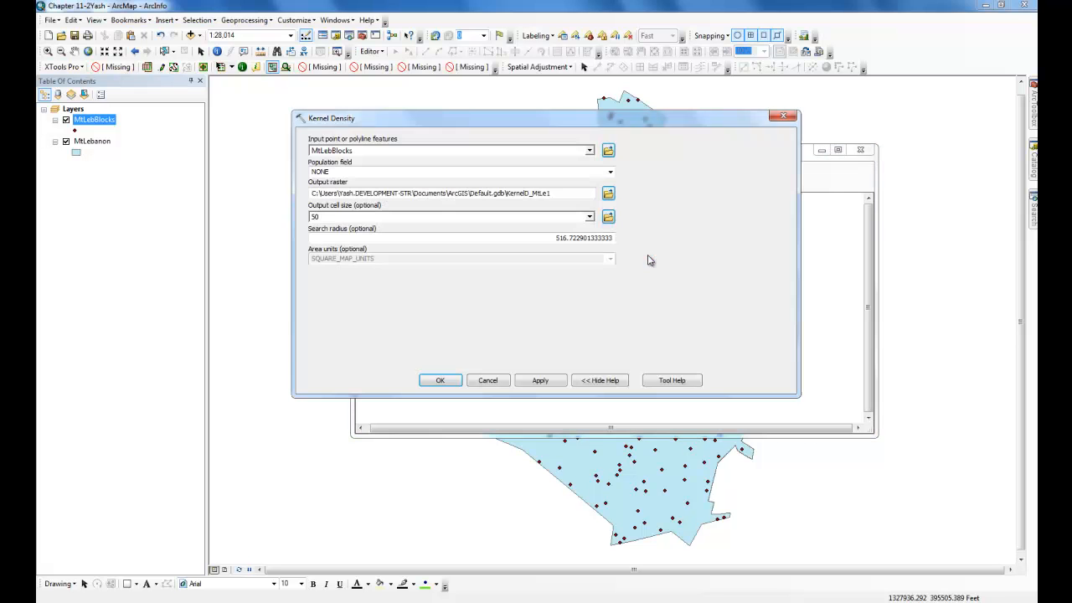
pyautogui.click(606, 173)
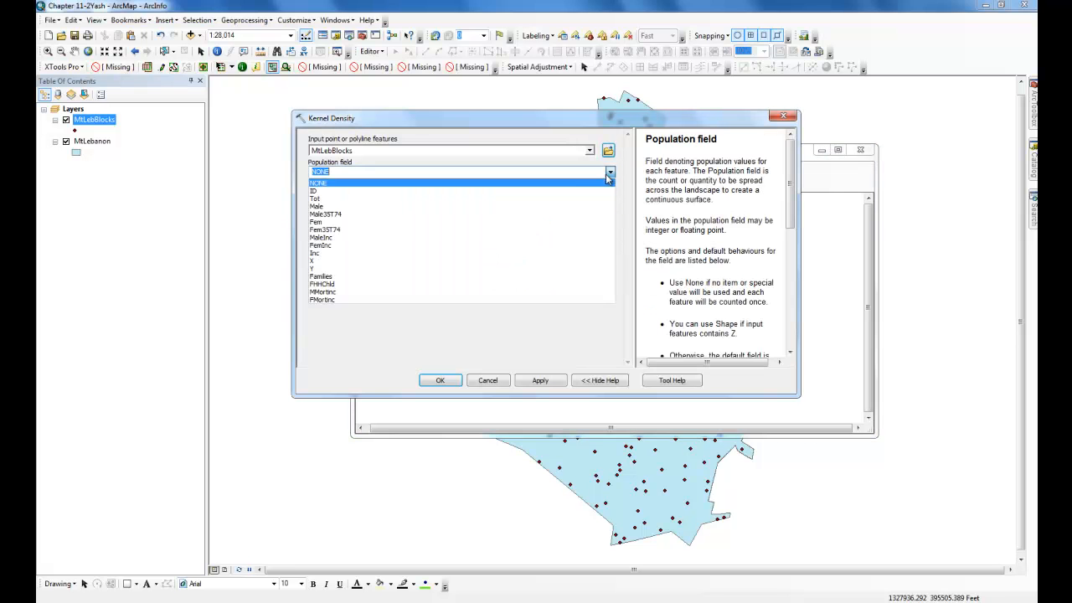
pyautogui.click(506, 295)
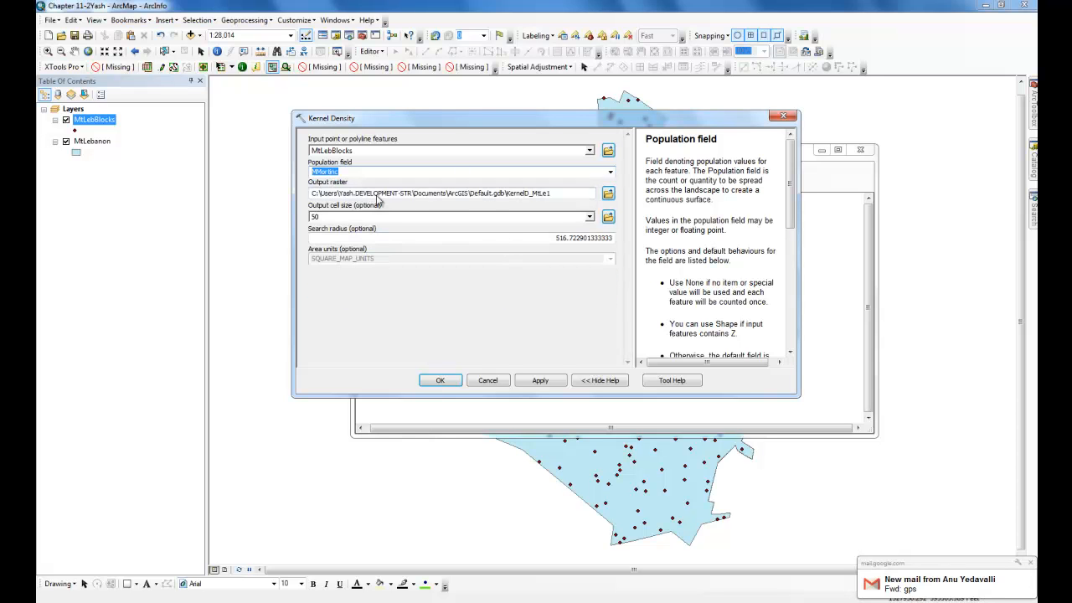
pyautogui.click(1030, 564)
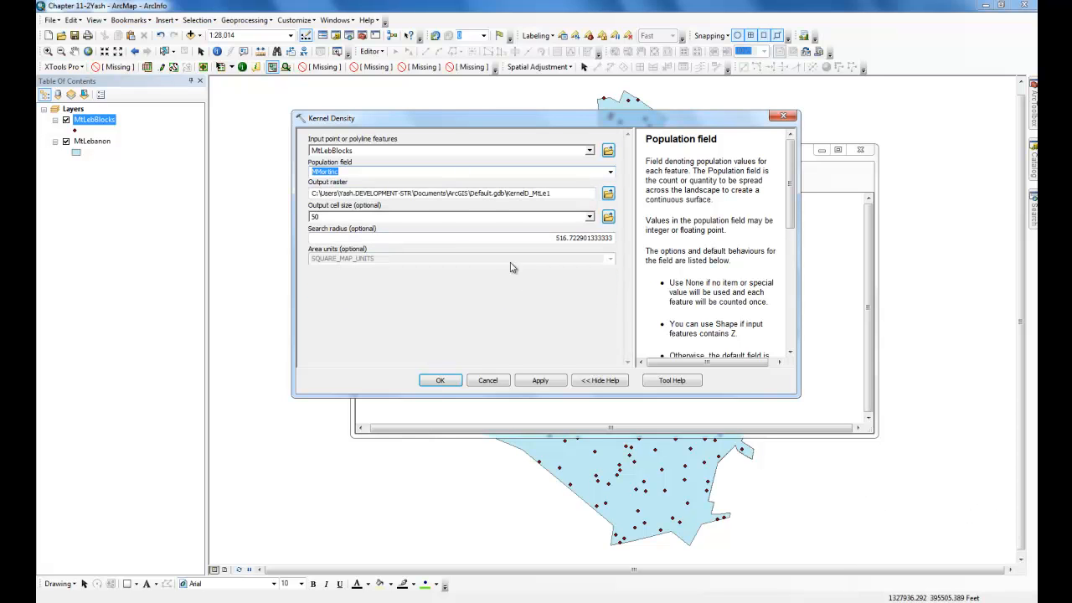
# - Save the first Kernel Density output raster as MMortinc in the Chapter 11-2Yash.gdb geodatabase
pyautogui.click(559, 193)
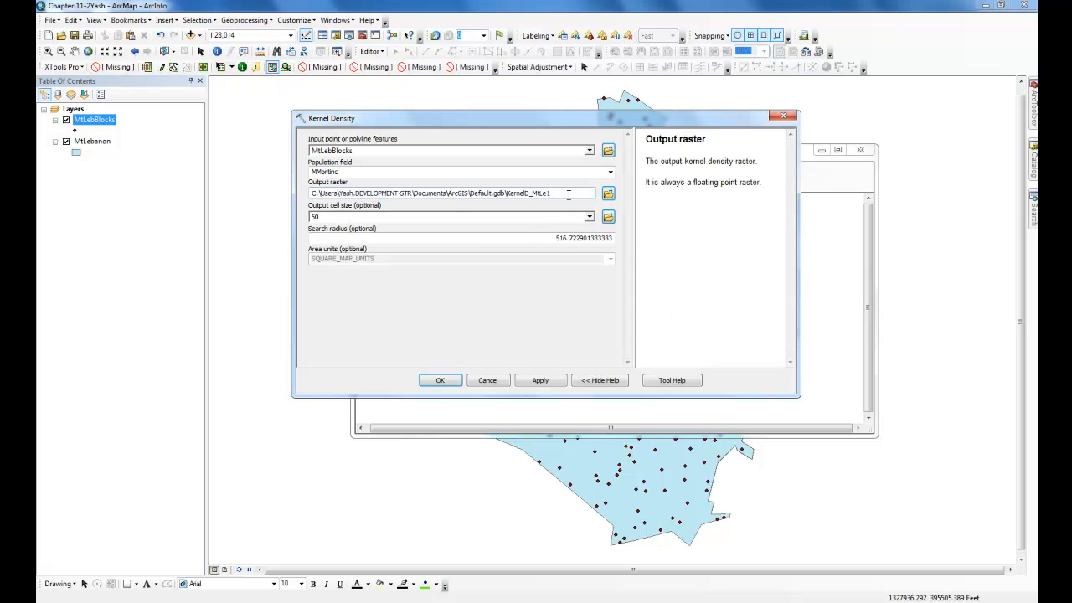
pyautogui.click(608, 194)
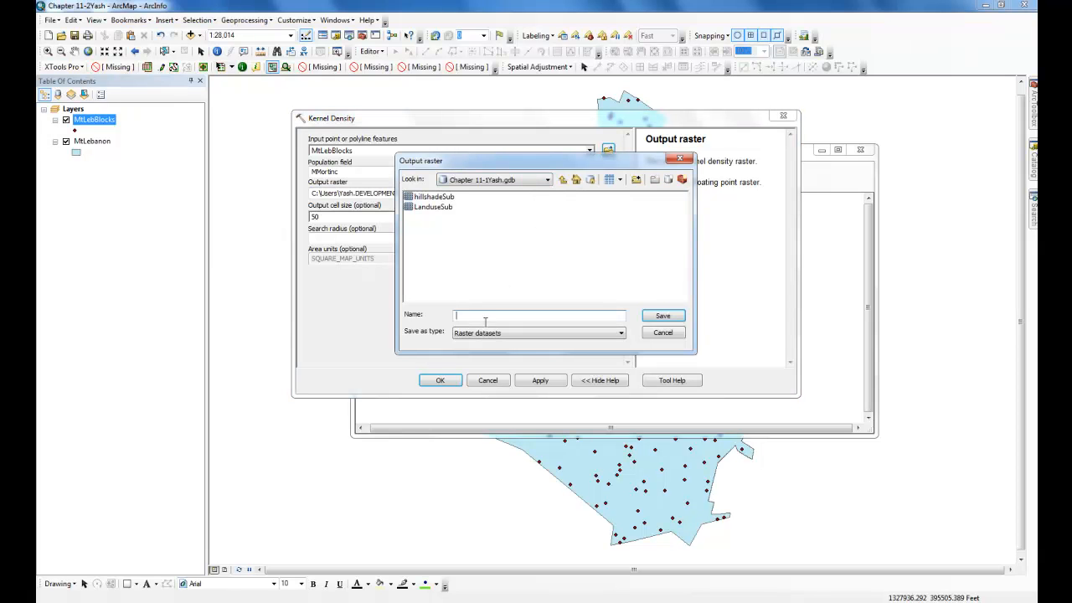
pyautogui.click(563, 179)
pyautogui.doubleClick(452, 210)
pyautogui.click(477, 316)
pyautogui.write('MM')
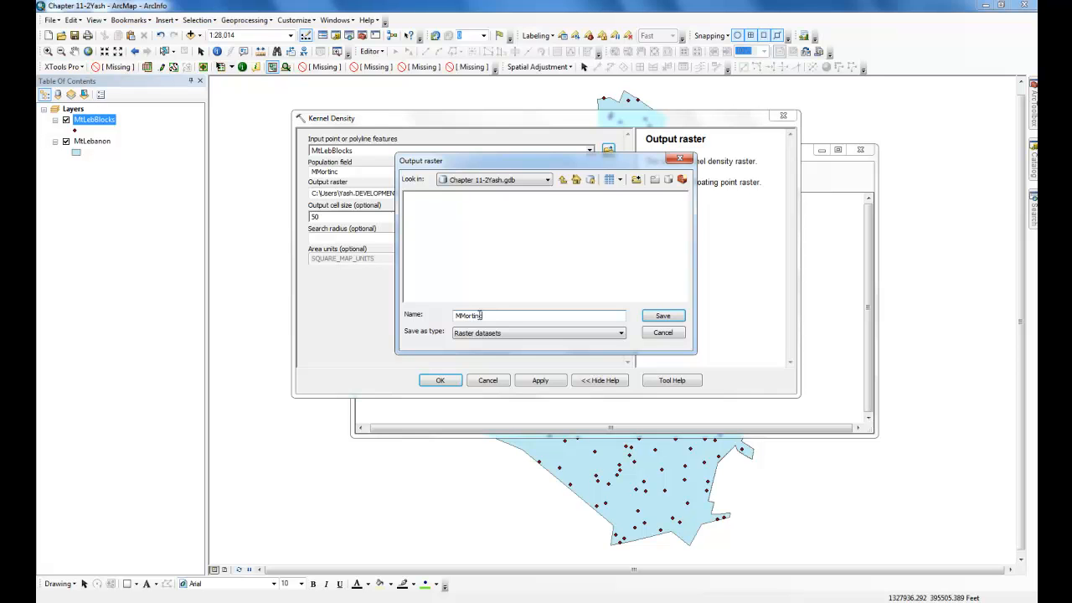
pyautogui.write('ortinc')
pyautogui.click(660, 318)
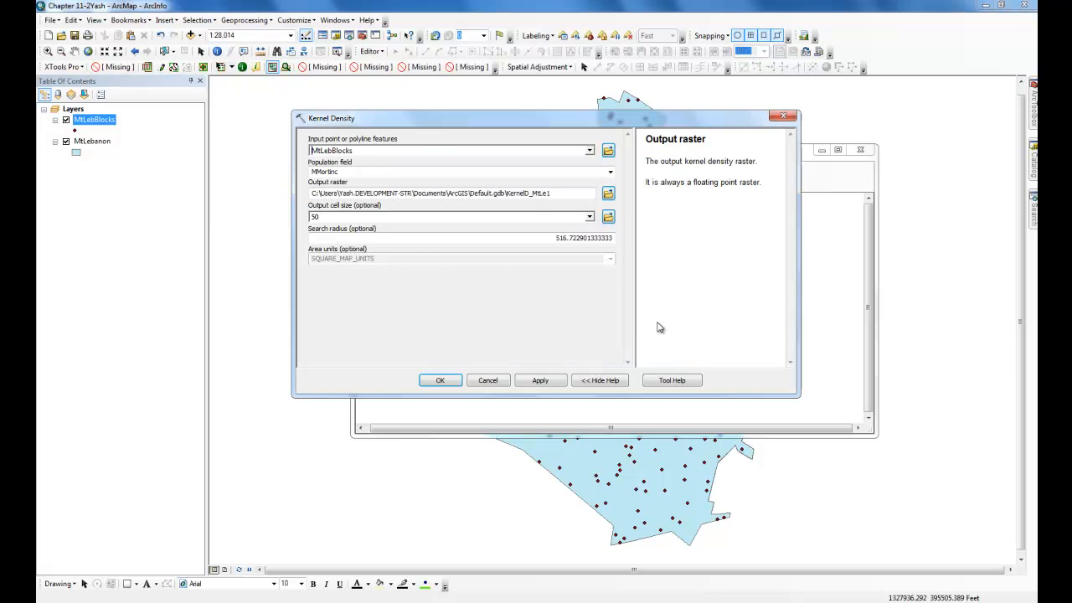
# - Set the first Kernel Density search radius to 1500 and confirm the tool settings
pyautogui.click(517, 237)
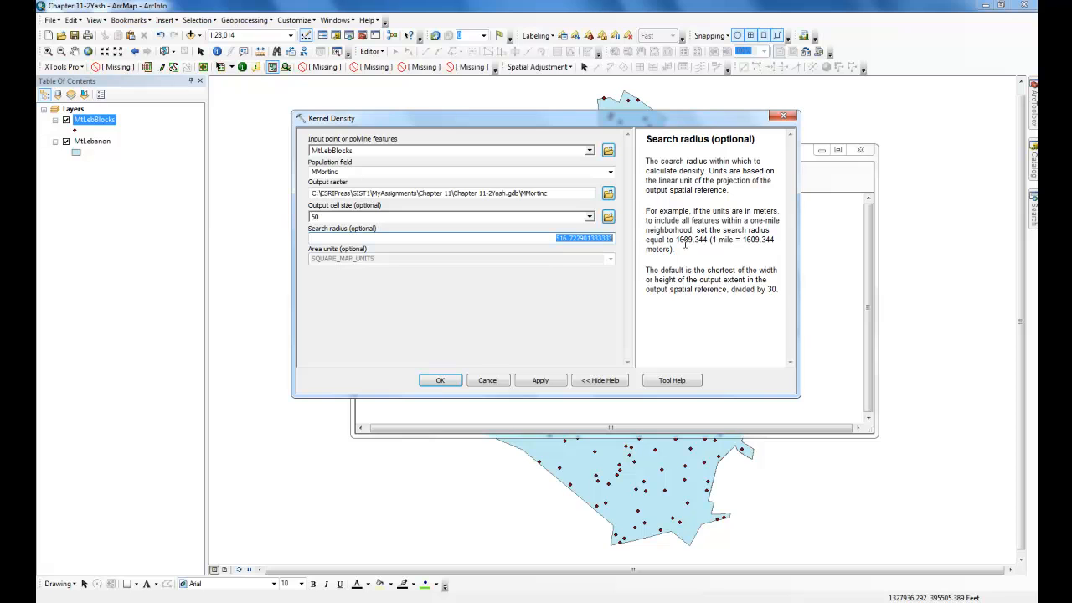
pyautogui.press('BackSpace')
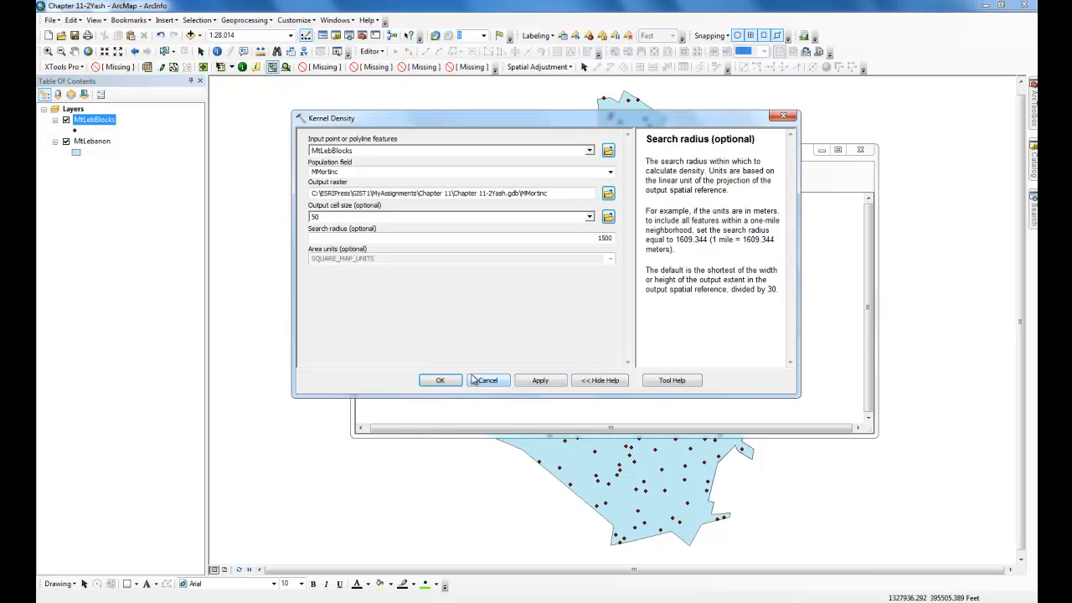
pyautogui.click(441, 381)
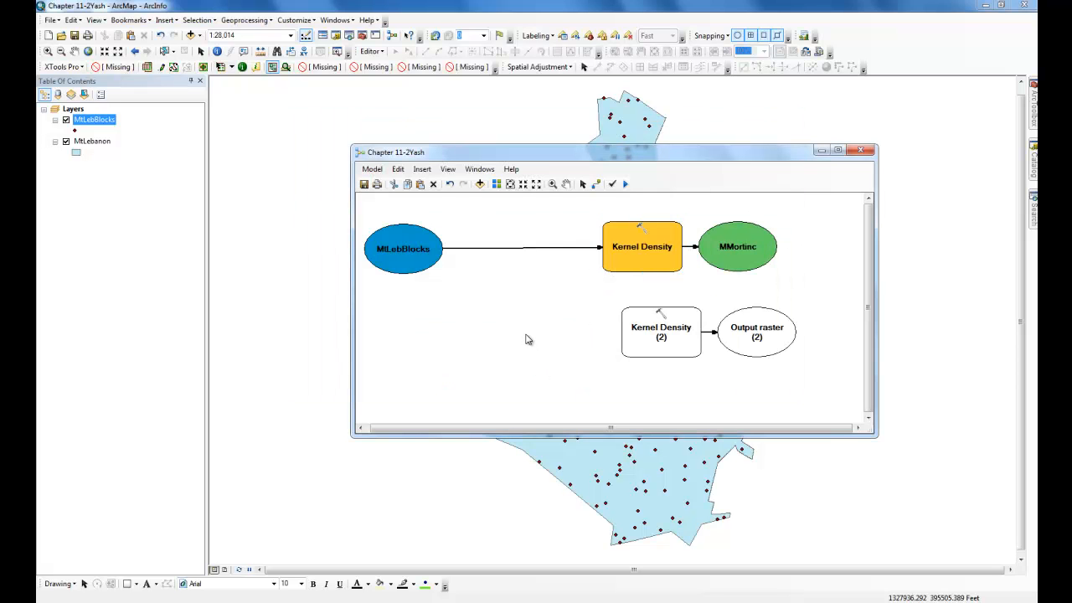
# - Connect MtLebBlocks to Kernel Density (2) as its input features and open that tool's settings
pyautogui.click(595, 184)
pyautogui.moveTo(416, 261); pyautogui.dragTo(672, 342)
pyautogui.click(674, 340)
pyautogui.click(583, 184)
pyautogui.rightClick(680, 345)
pyautogui.click(682, 346)
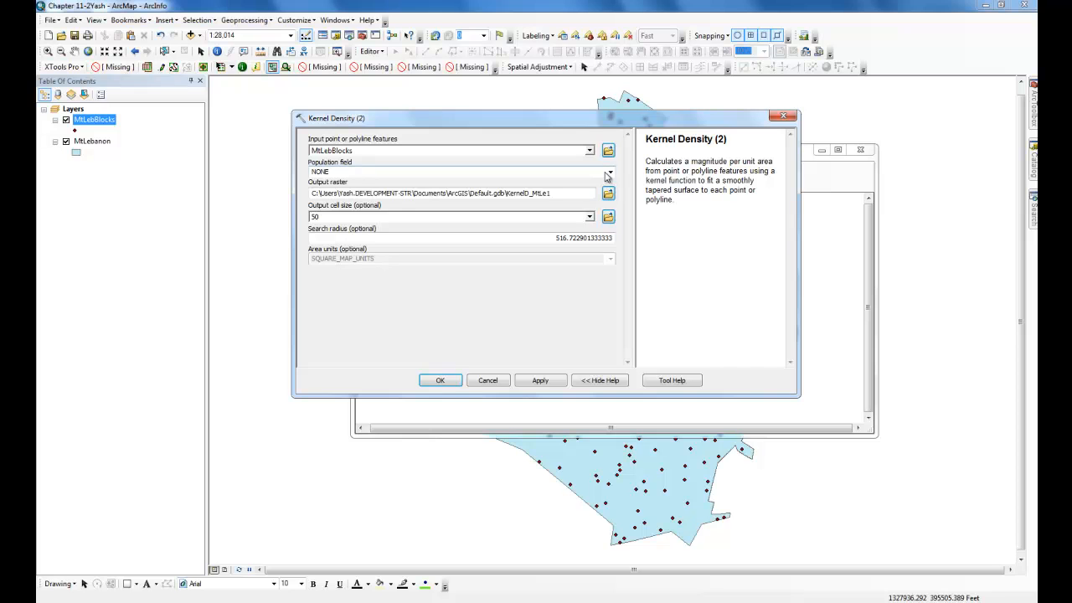
# - Set Kernel Density (2) population field to FMortinc and its output raster to FMortinc in Chapter 11-2Yash.gdb
pyautogui.click(610, 172)
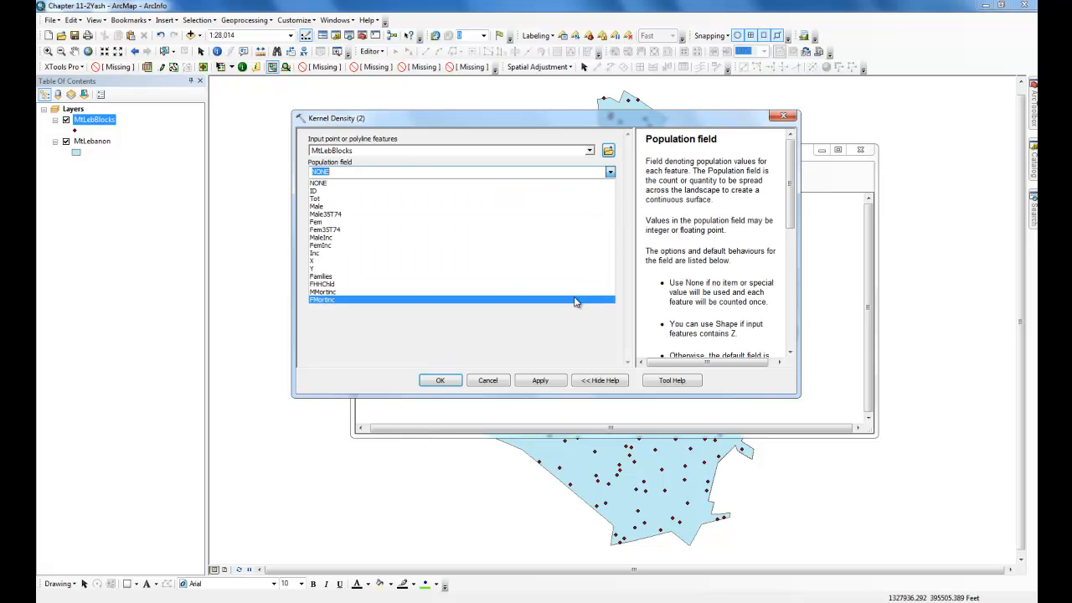
pyautogui.click(576, 300)
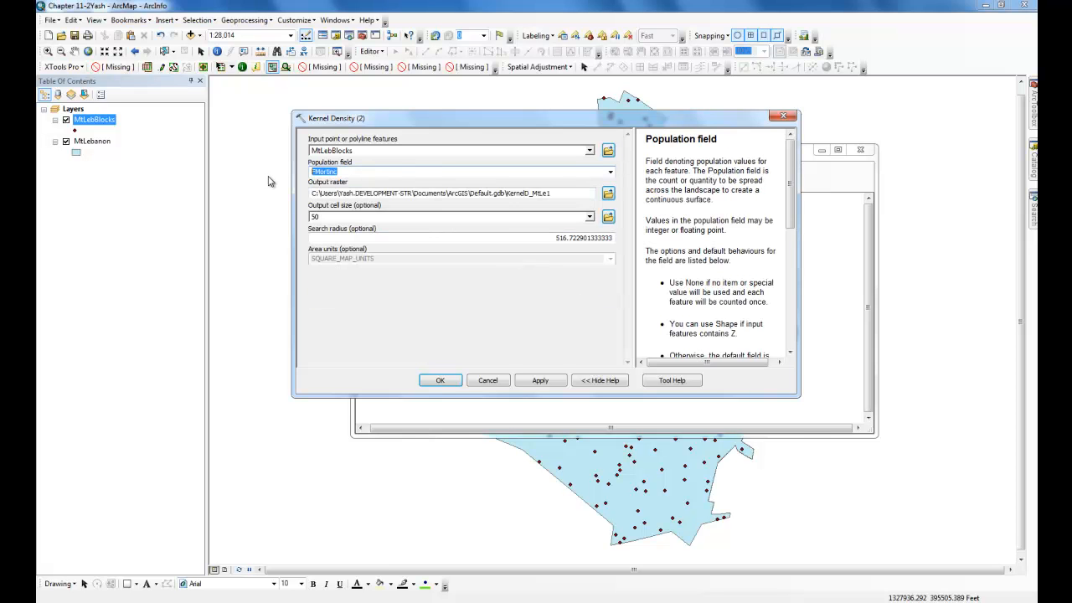
pyautogui.click(607, 194)
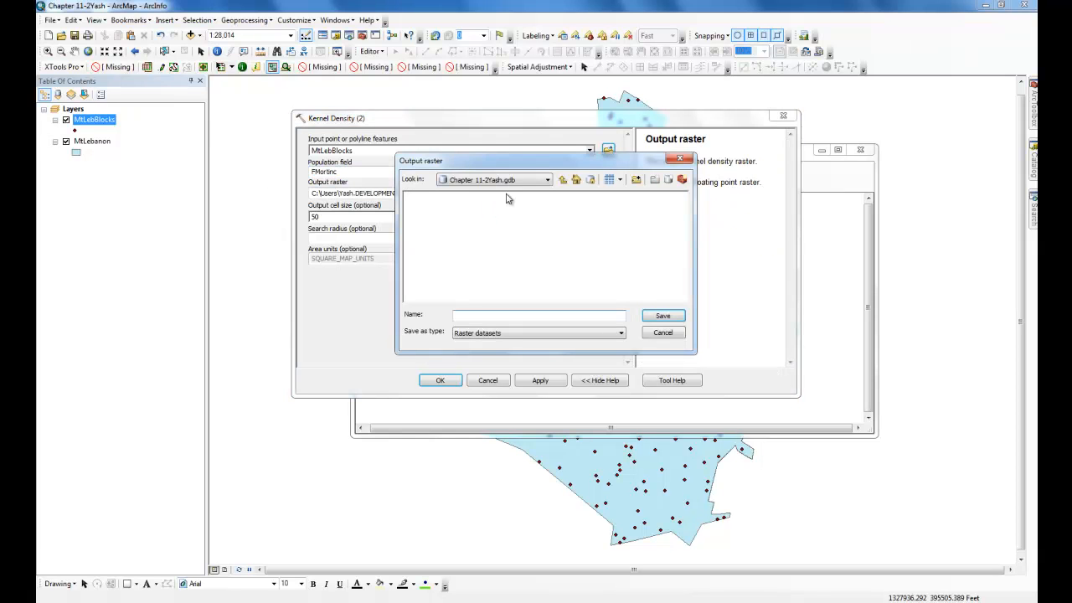
pyautogui.write('FMortinc')
pyautogui.click(666, 317)
# - Set the Kernel Density (2) search radius to 1500 and confirm the tool settings
pyautogui.click(552, 237)
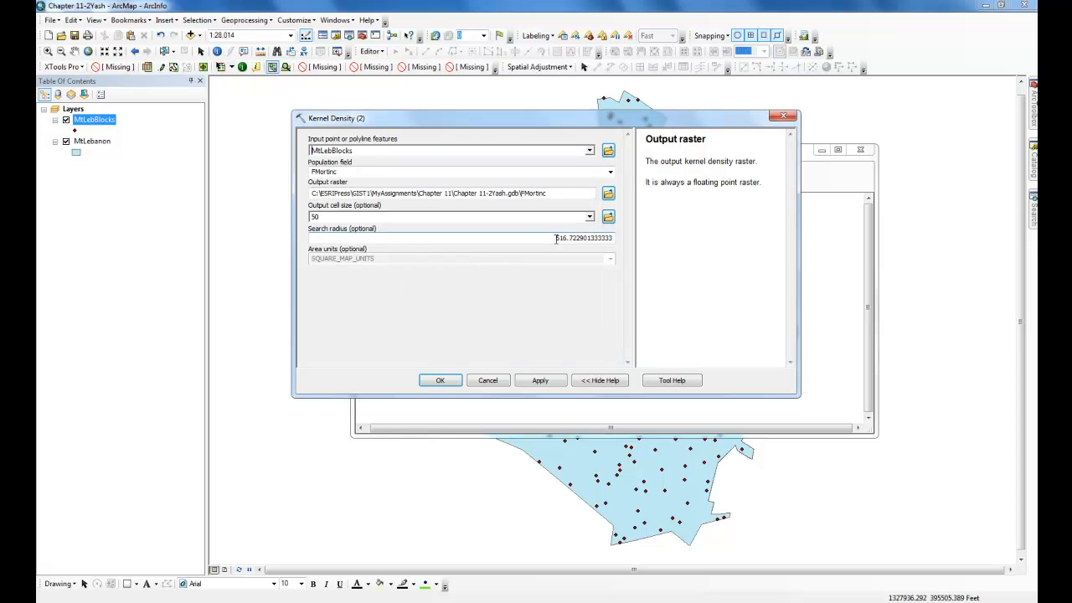
pyautogui.press('BackSpace')
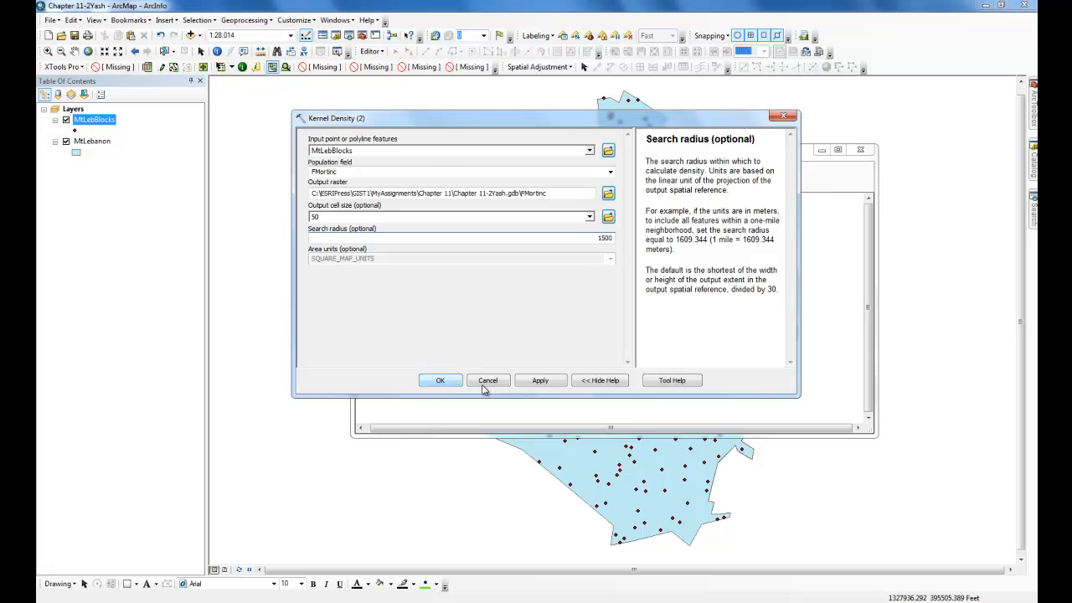
pyautogui.click(441, 380)
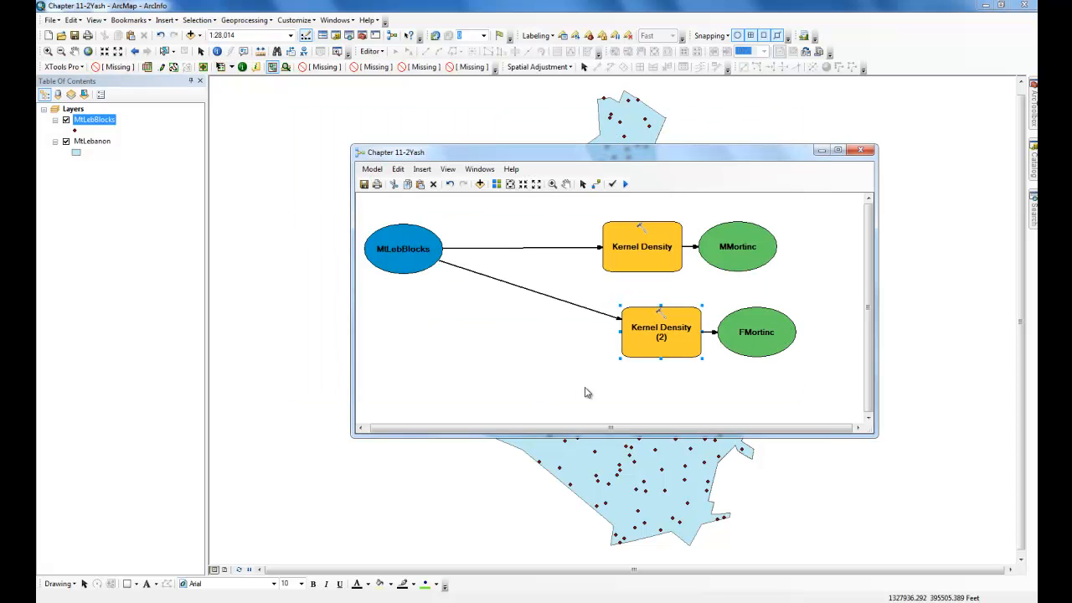
# - Auto-arrange the model diagram layout and fit it to the window
pyautogui.click(496, 184)
pyautogui.click(510, 185)
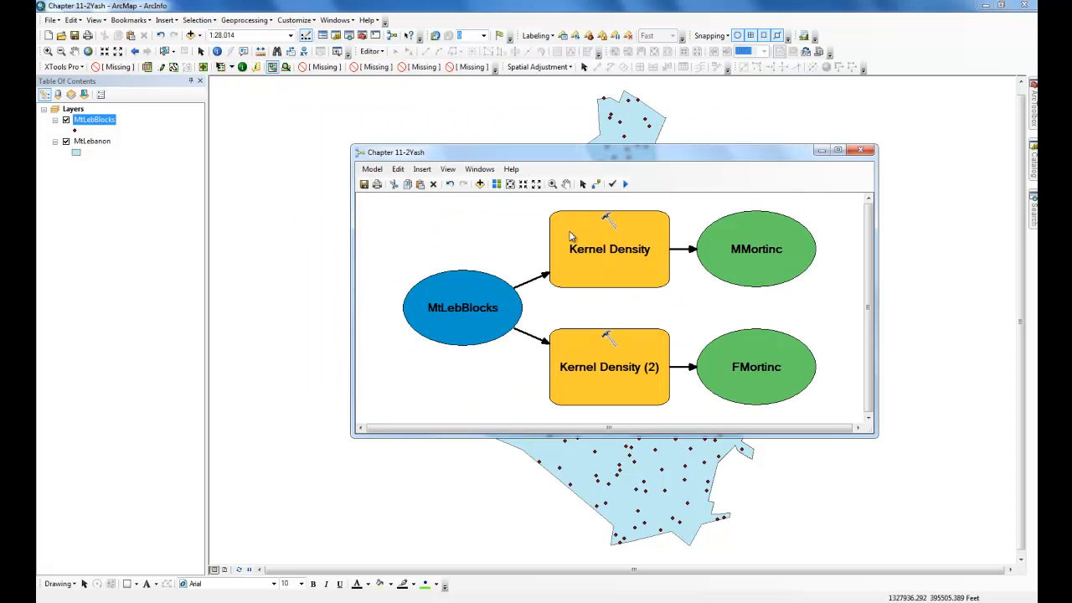
pyautogui.click(523, 184)
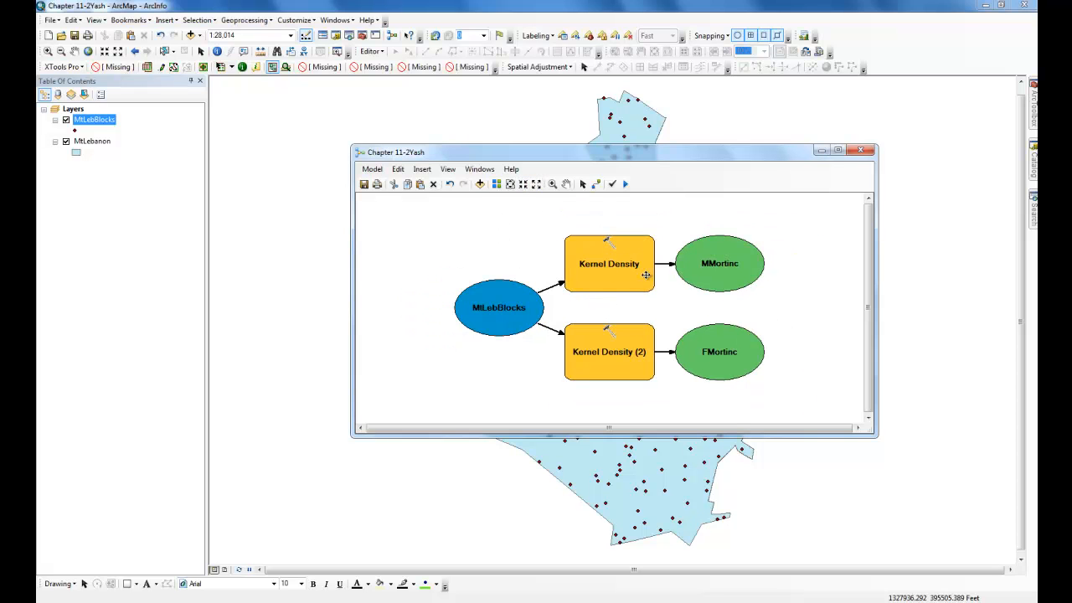
# - Set the FMortinc model output to be added to the display
pyautogui.rightClick(607, 266)
pyautogui.rightClick(741, 246)
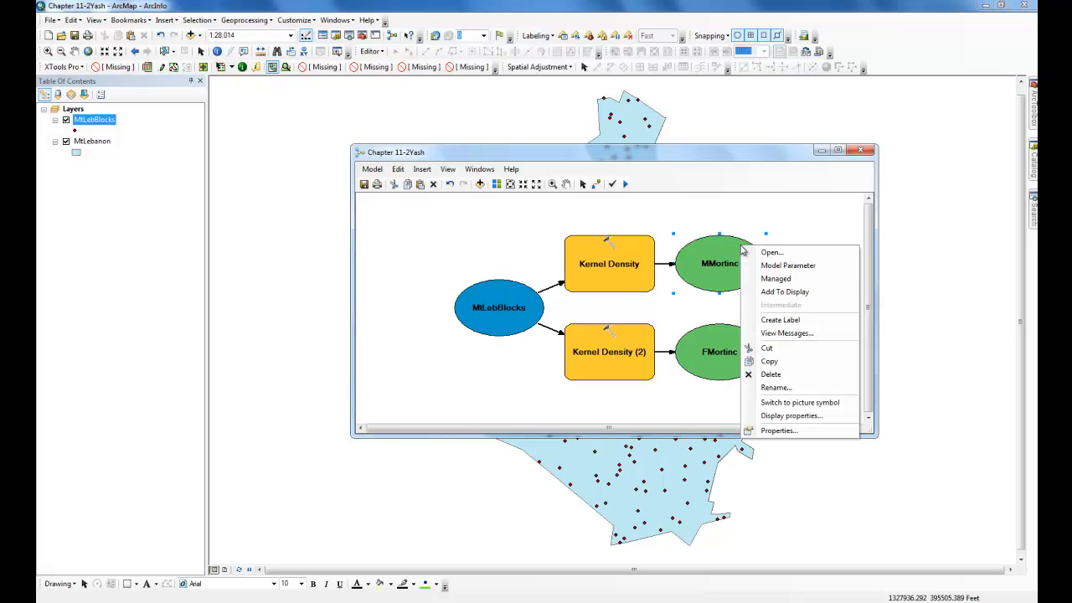
pyautogui.rightClick(725, 340)
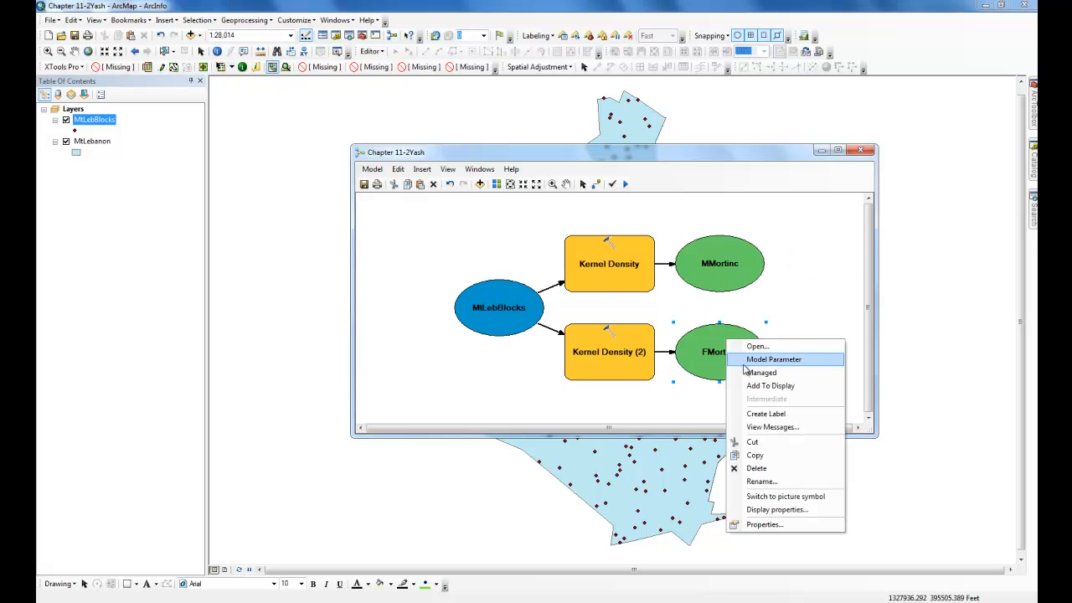
pyautogui.click(769, 386)
# - Run the Kernel Density tool and then the Kernel Density (2) tool individually
pyautogui.rightClick(600, 261)
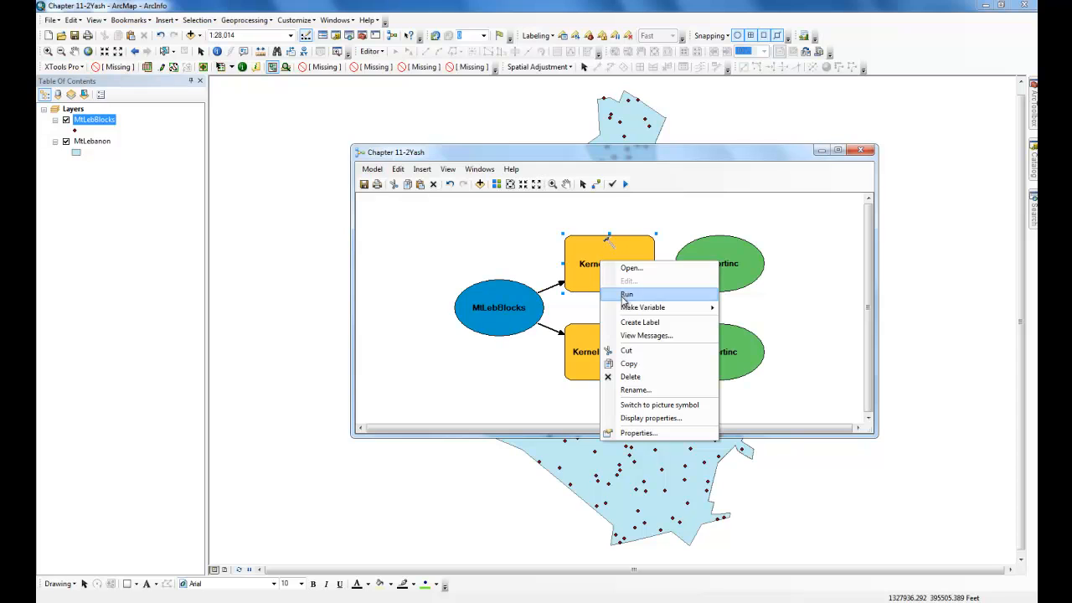
pyautogui.click(623, 291)
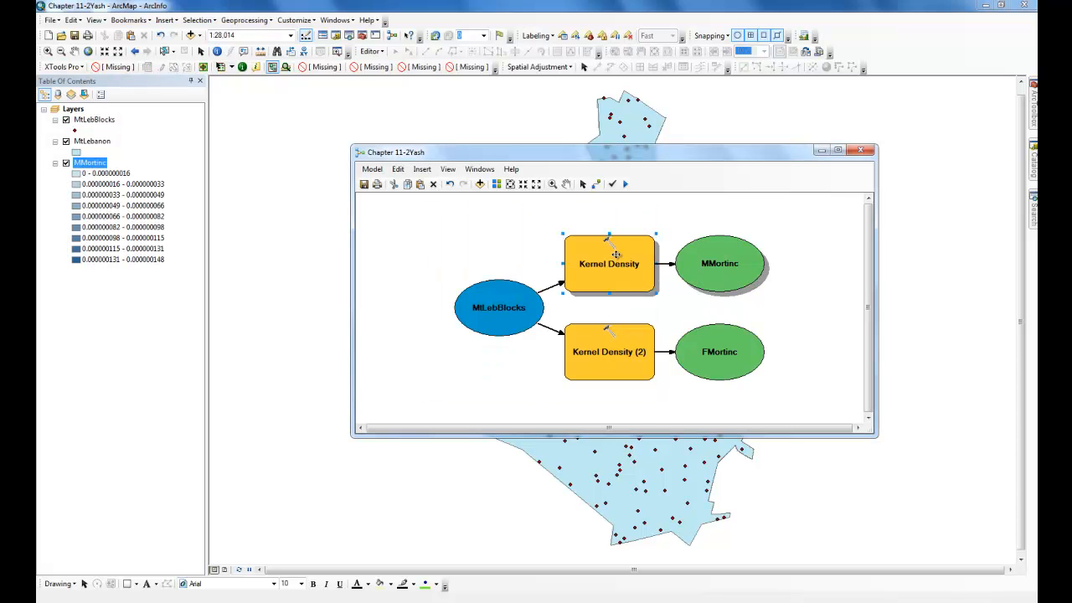
pyautogui.rightClick(600, 355)
pyautogui.click(627, 389)
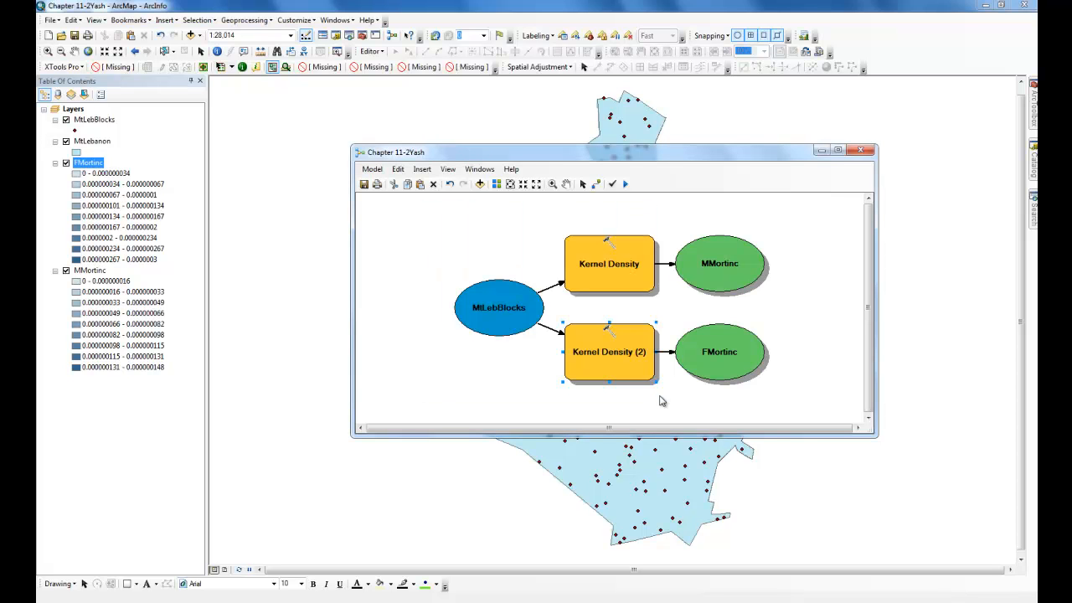
# - Save the model and close the ModelBuilder window
pyautogui.click(372, 169)
pyautogui.click(393, 239)
pyautogui.click(861, 151)
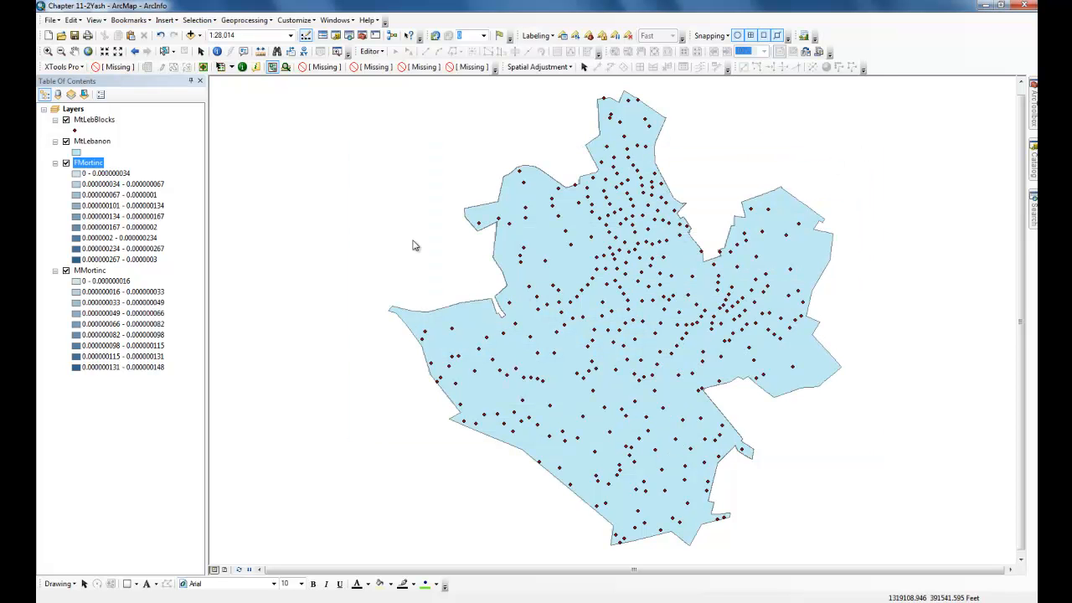
# - Change the MtLebanon layer symbol to a hollow fill with a black outline
pyautogui.click(75, 152)
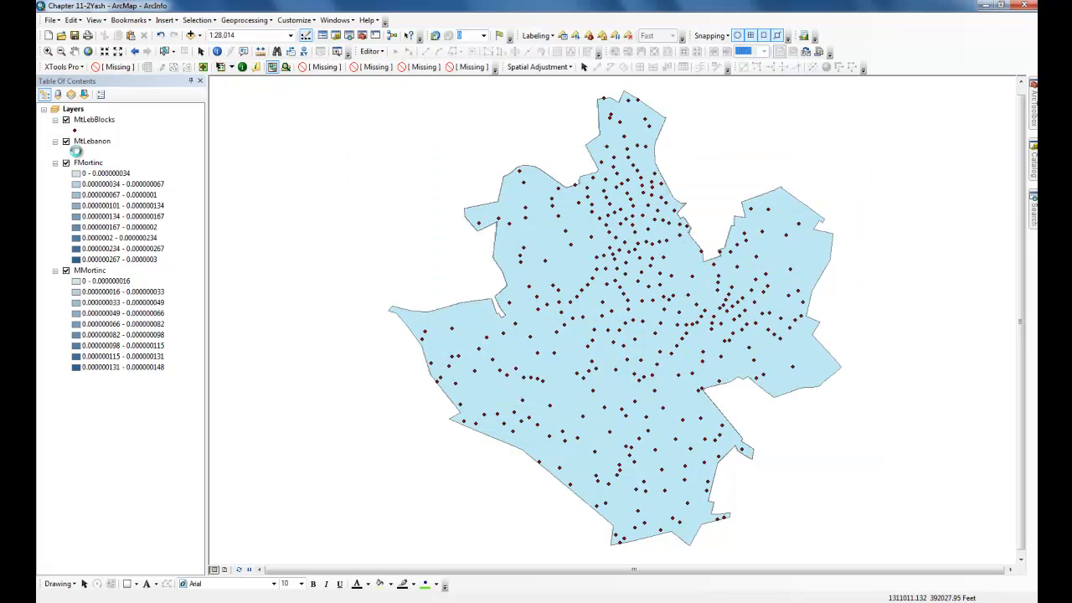
pyautogui.click(310, 240)
pyautogui.click(564, 235)
pyautogui.click(499, 387)
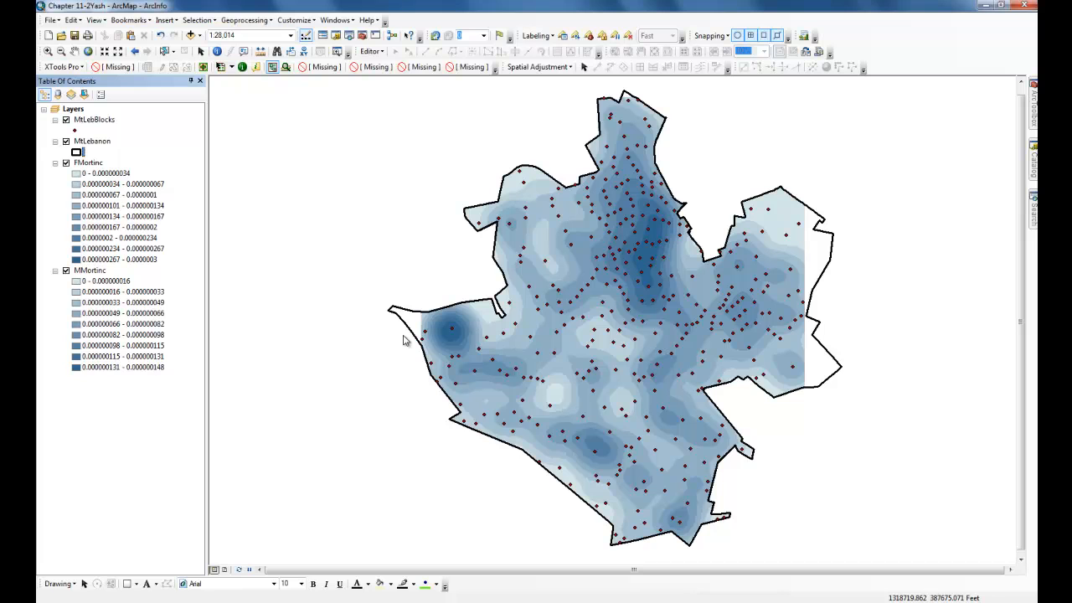
# - Classify the FMortinc layer symbology with the Standard Deviation method at a 1/4 Std Dev interval size
pyautogui.rightClick(99, 163)
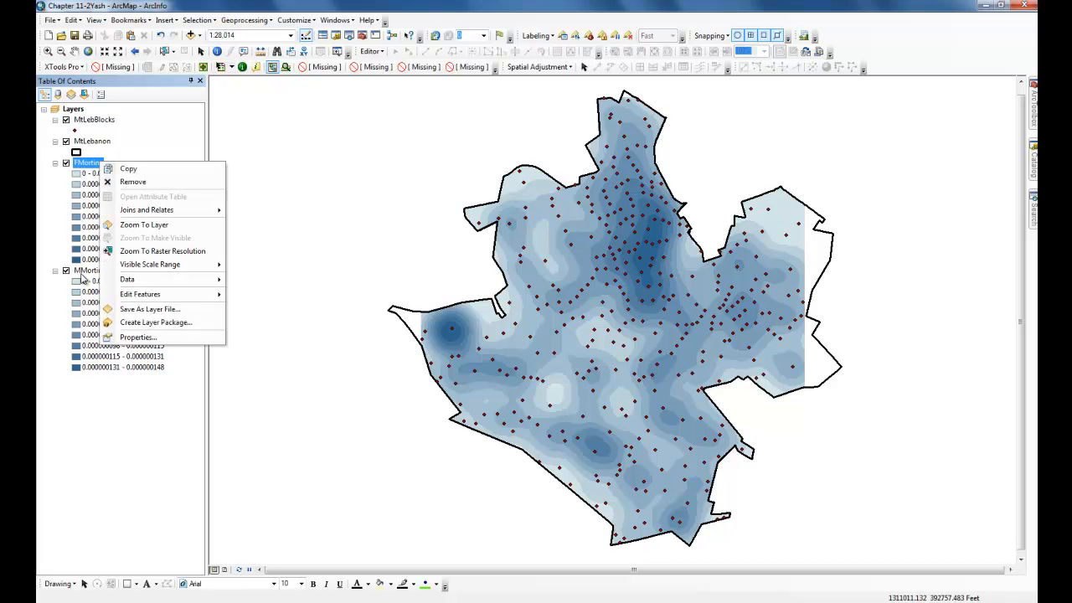
pyautogui.click(117, 335)
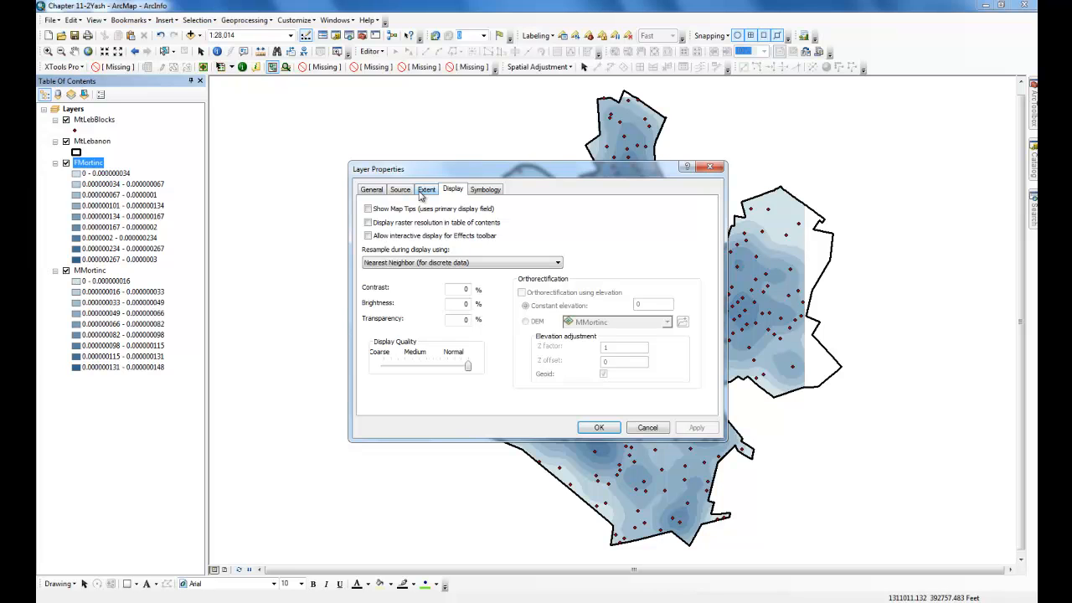
pyautogui.click(488, 190)
pyautogui.click(688, 265)
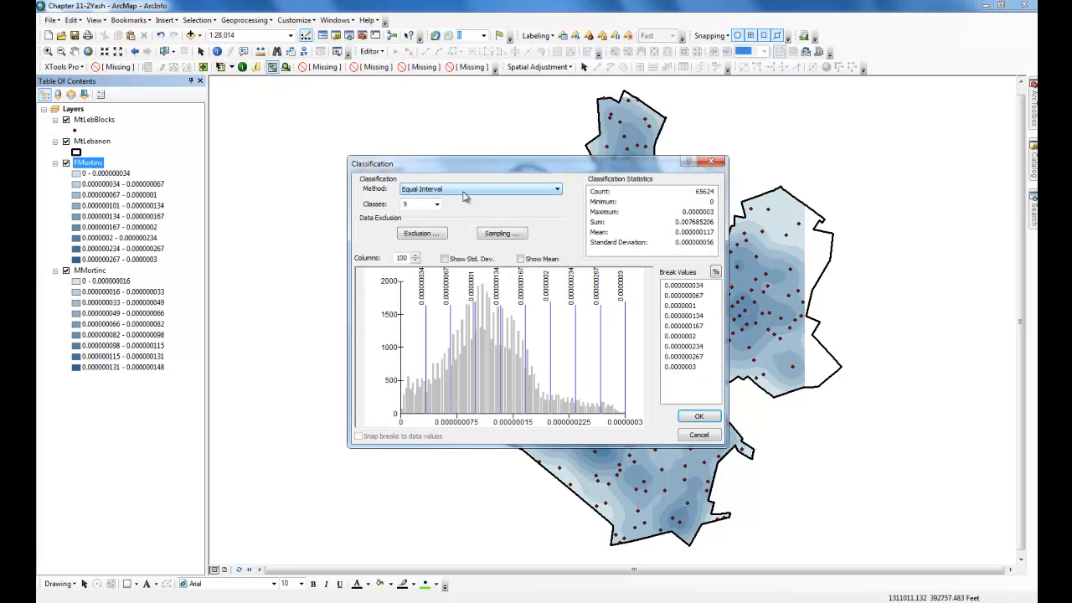
pyautogui.click(464, 193)
pyautogui.click(466, 253)
pyautogui.click(553, 205)
pyautogui.click(536, 242)
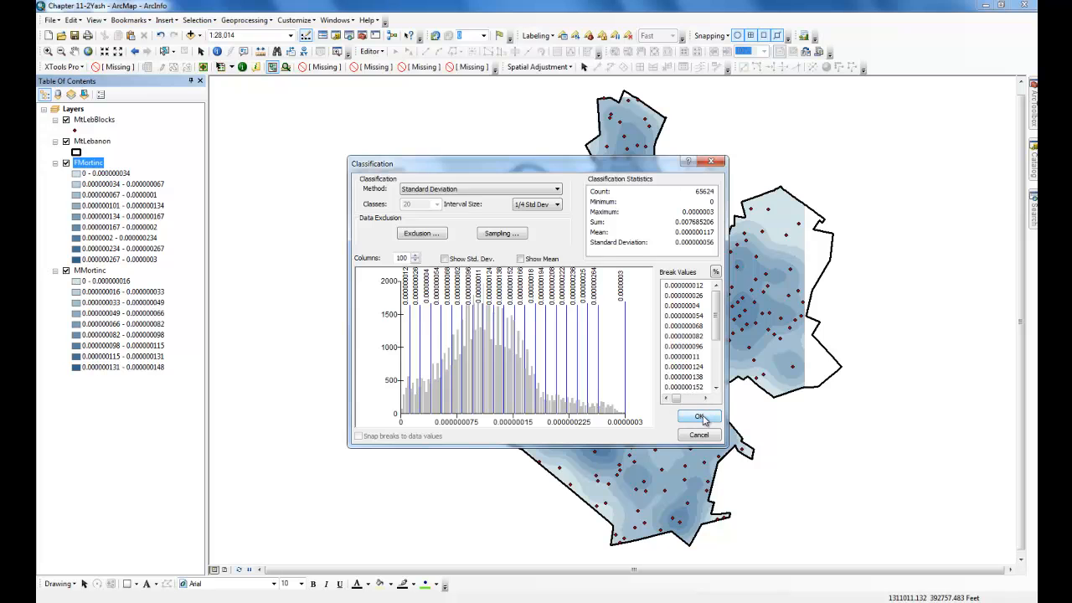
pyautogui.click(700, 417)
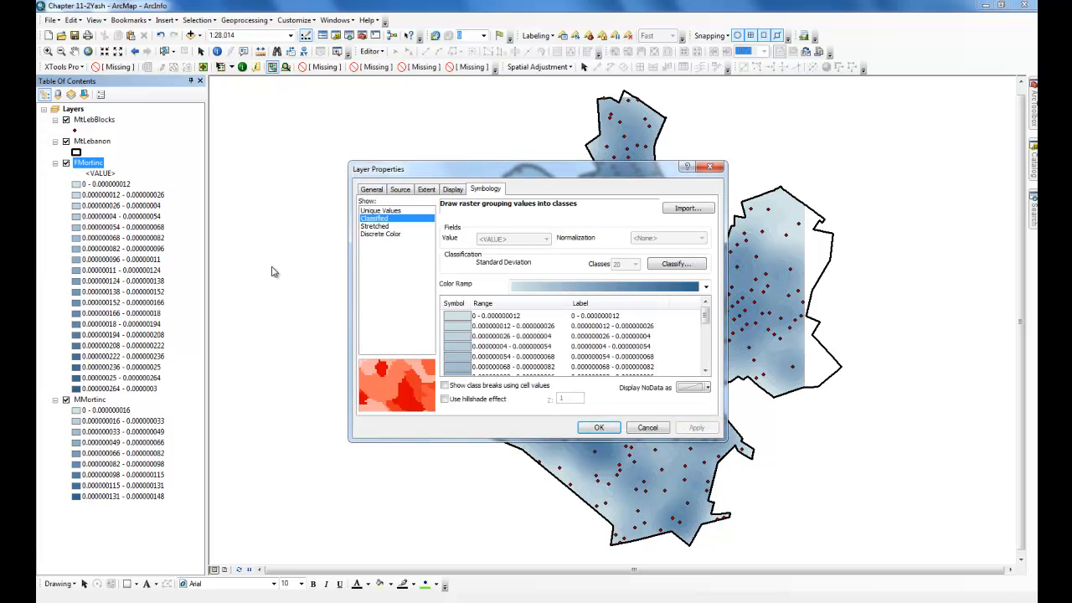
pyautogui.click(586, 428)
# - Change the FMortinc classification interval size to 1/3 Std Dev
pyautogui.rightClick(97, 402)
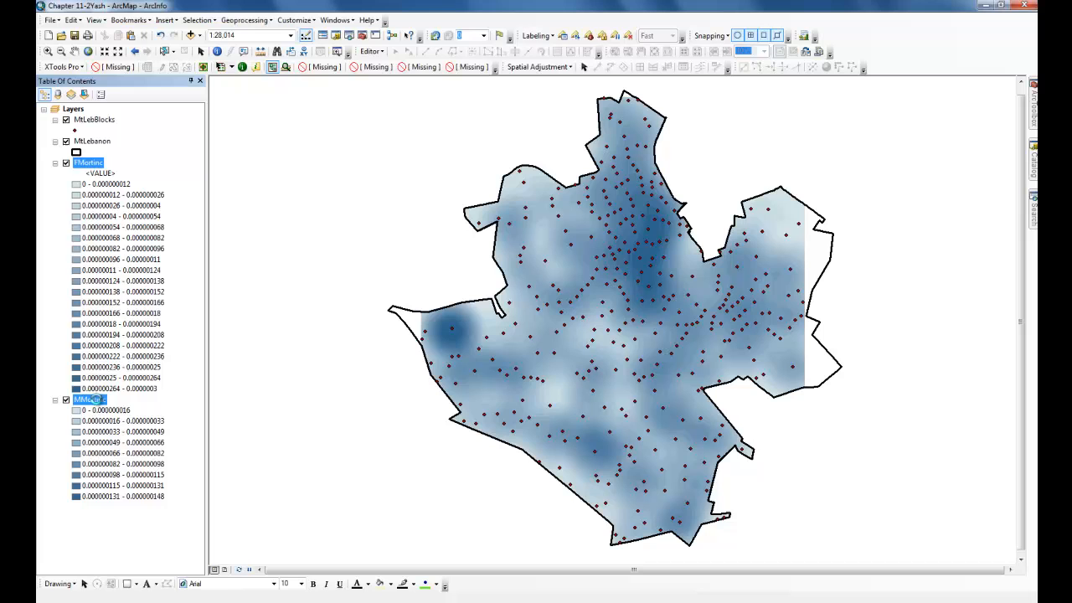
pyautogui.rightClick(90, 164)
pyautogui.click(134, 336)
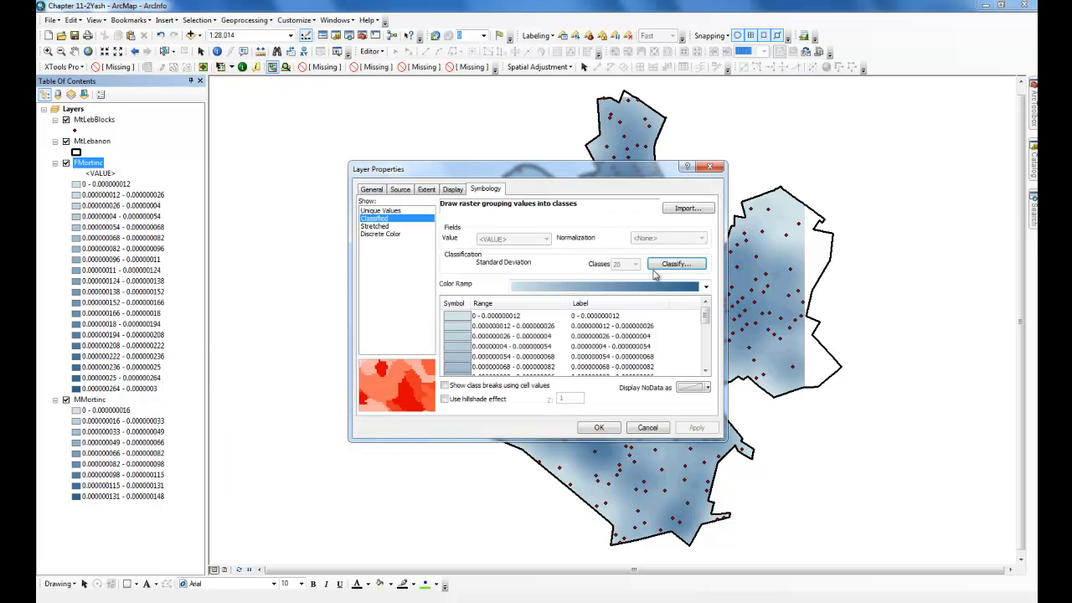
pyautogui.click(674, 264)
pyautogui.click(539, 206)
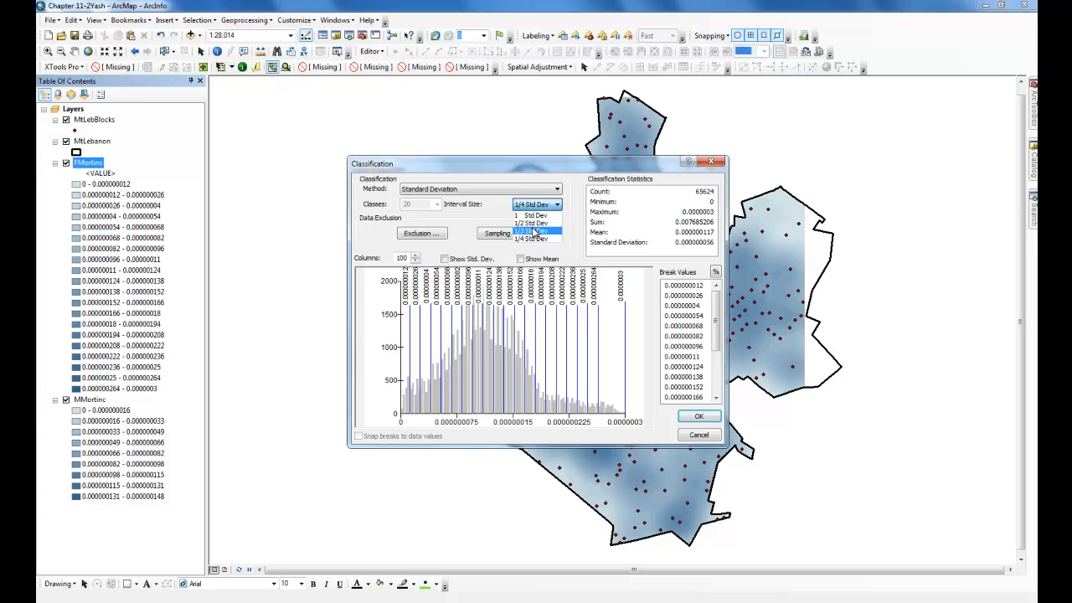
pyautogui.click(534, 232)
pyautogui.click(698, 417)
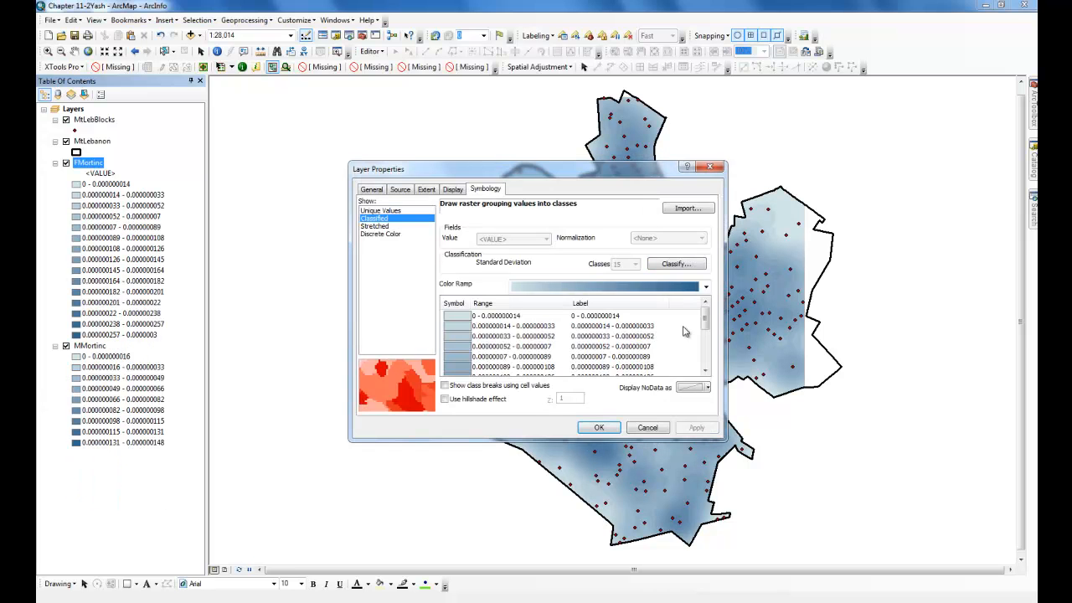
# - Change the FMortinc classification interval size to 1/2 Std Dev and apply the symbology
pyautogui.moveTo(626, 173); pyautogui.dragTo(358, 175)
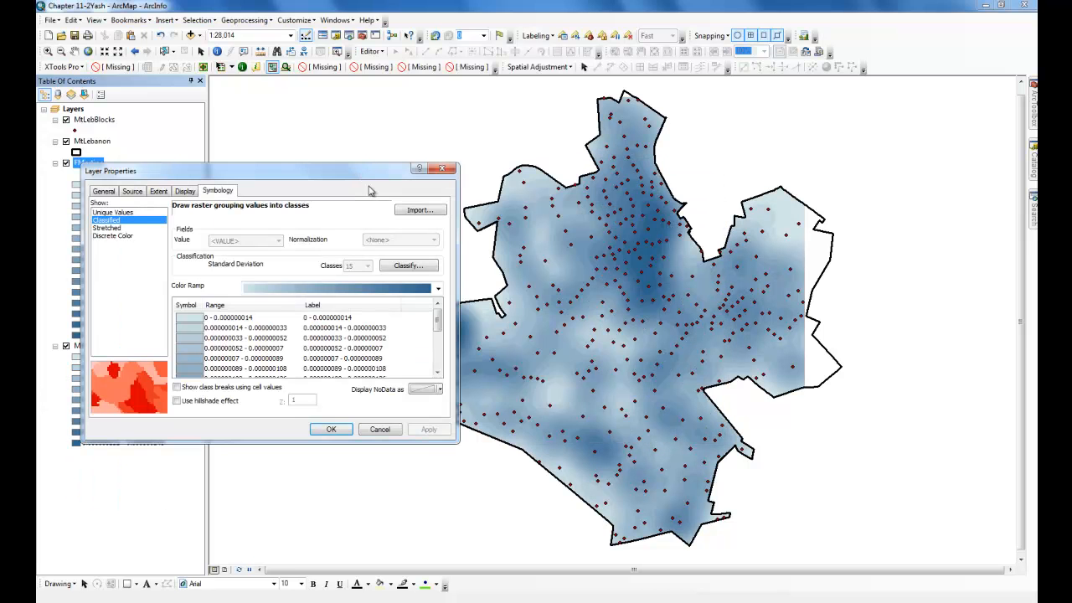
pyautogui.click(410, 266)
pyautogui.click(289, 206)
pyautogui.click(266, 224)
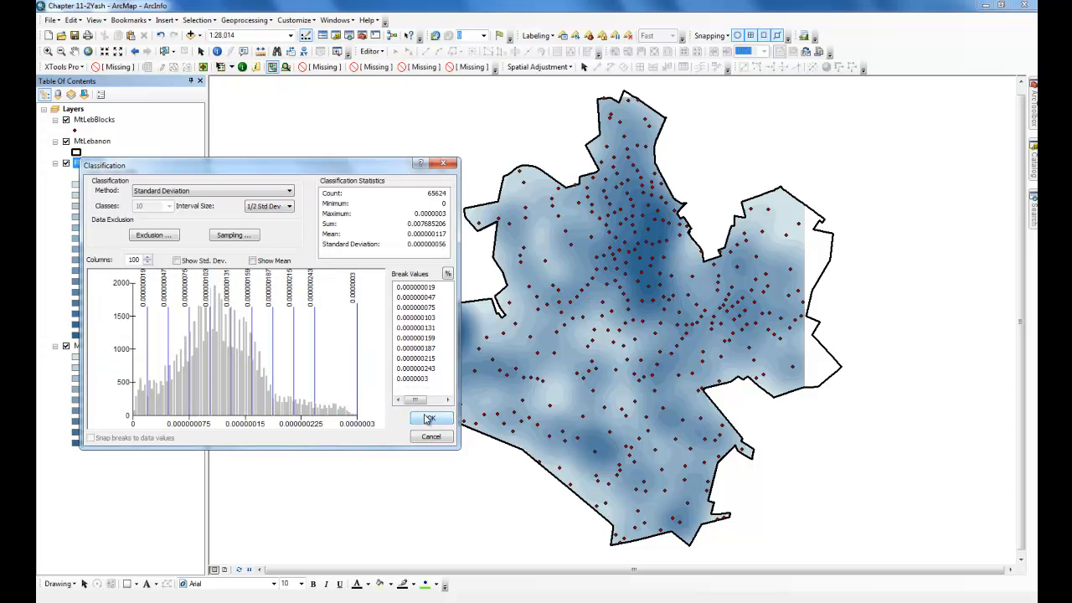
pyautogui.click(428, 417)
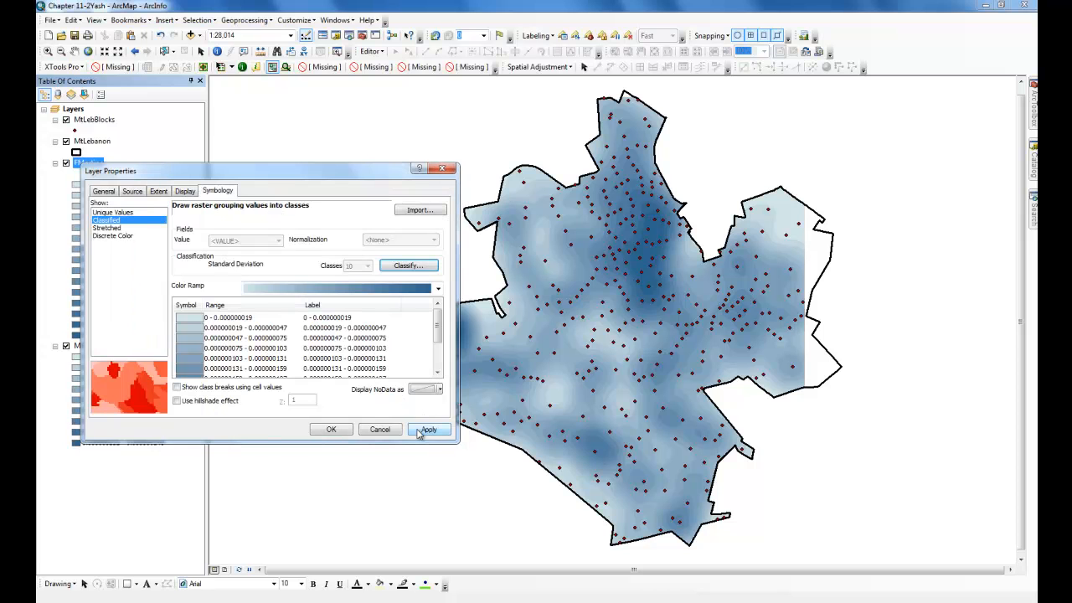
pyautogui.click(348, 429)
# - Import the FMortinc layer's symbology into the MMortinc layer's properties
pyautogui.rightClick(82, 292)
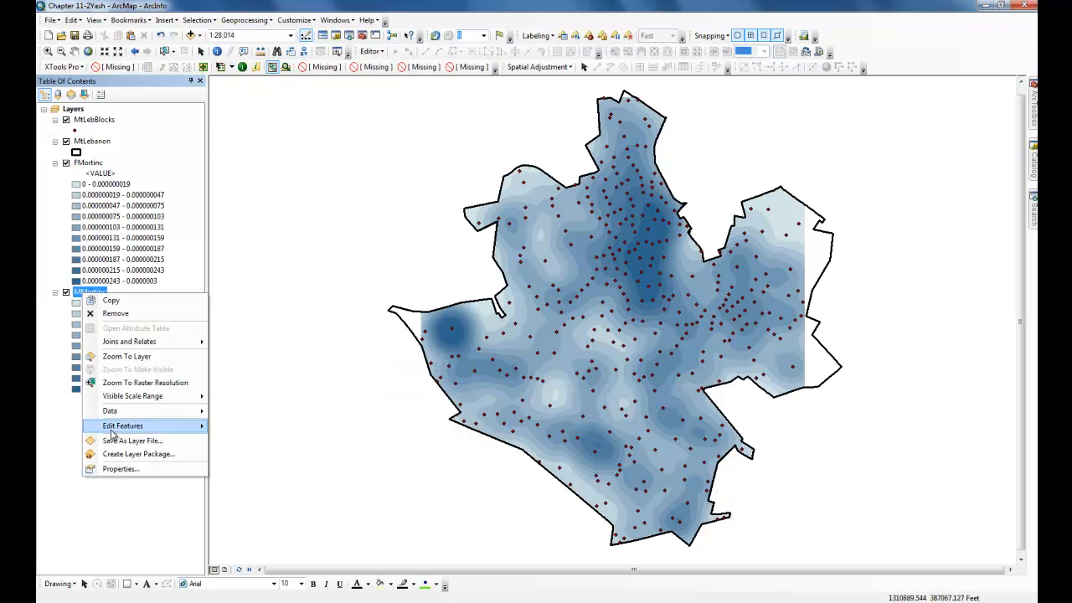
pyautogui.click(113, 468)
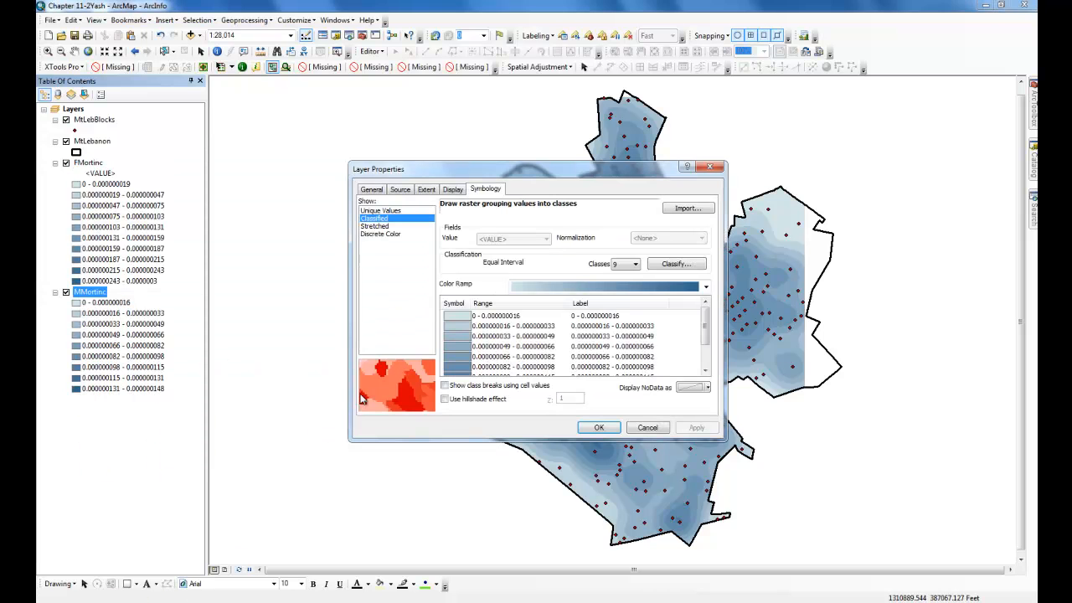
pyautogui.click(678, 265)
pyautogui.click(691, 435)
pyautogui.click(701, 209)
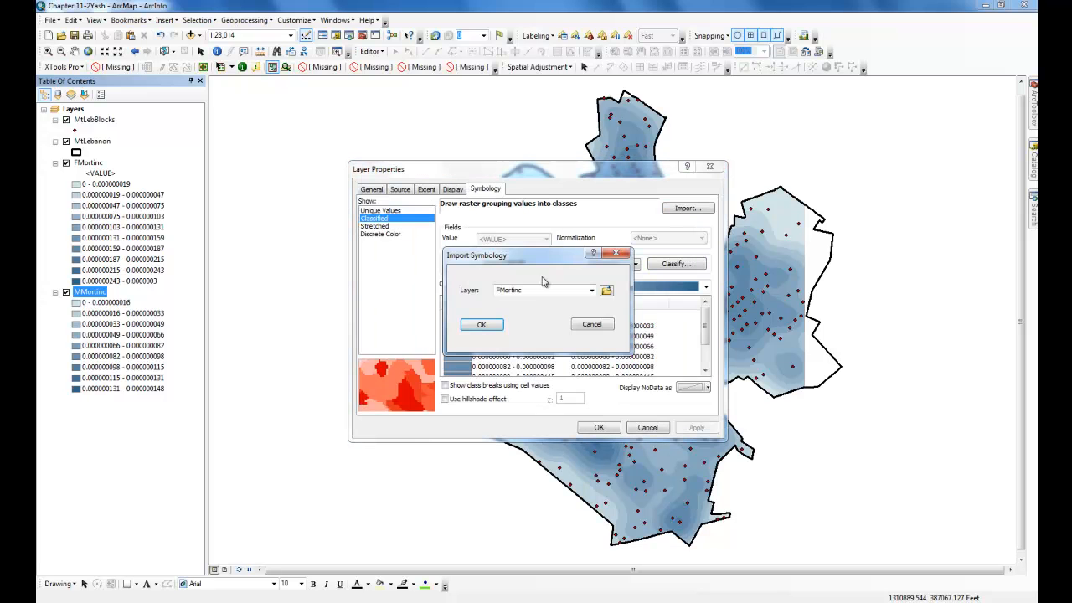
pyautogui.click(498, 327)
pyautogui.click(604, 427)
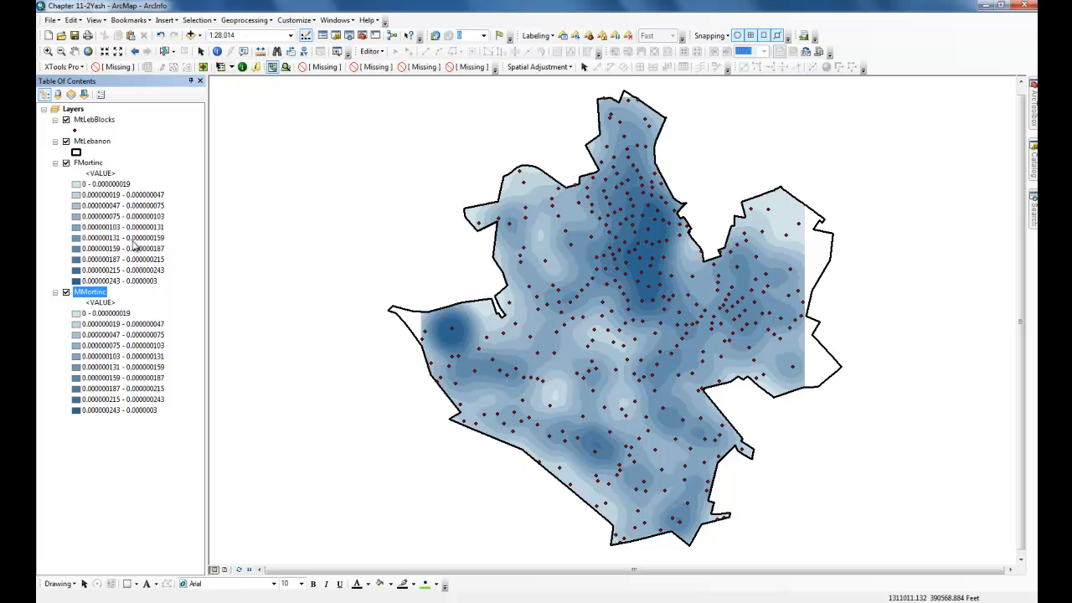
# - Toggle the FMortinc layer's visibility repeatedly to compare it with the MMortinc density surface
pyautogui.click(66, 163)
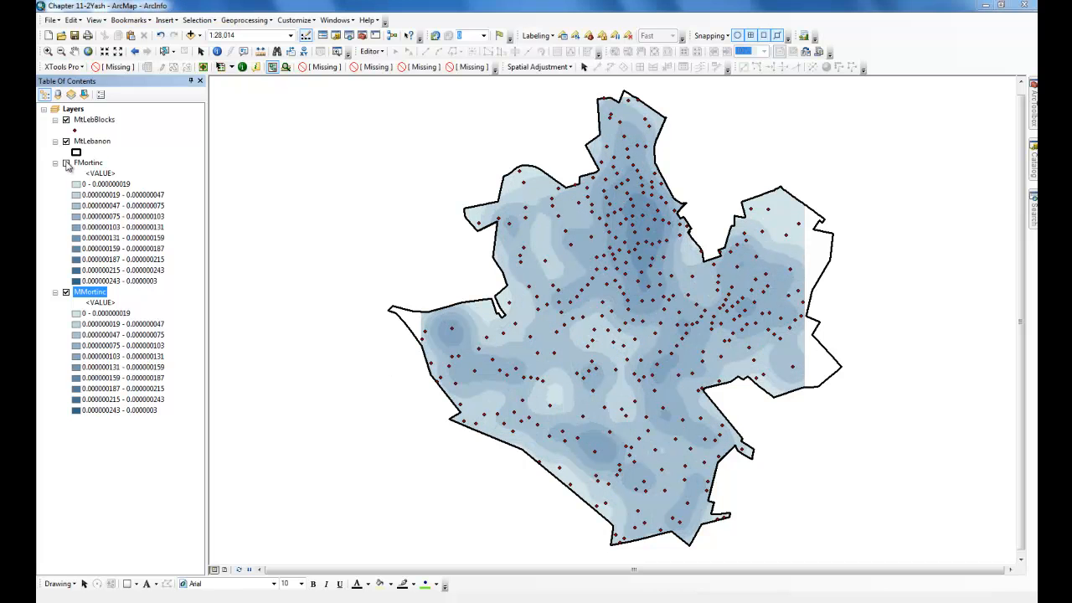
pyautogui.click(66, 164)
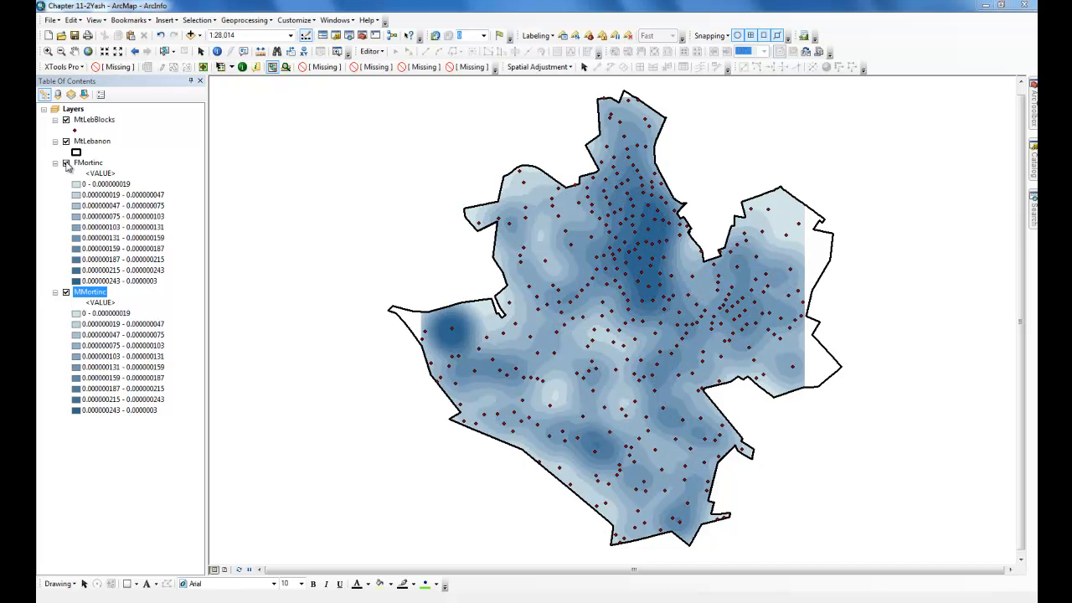
pyautogui.click(66, 163)
pyautogui.click(66, 163)
pyautogui.click(66, 163)
pyautogui.click(66, 163)
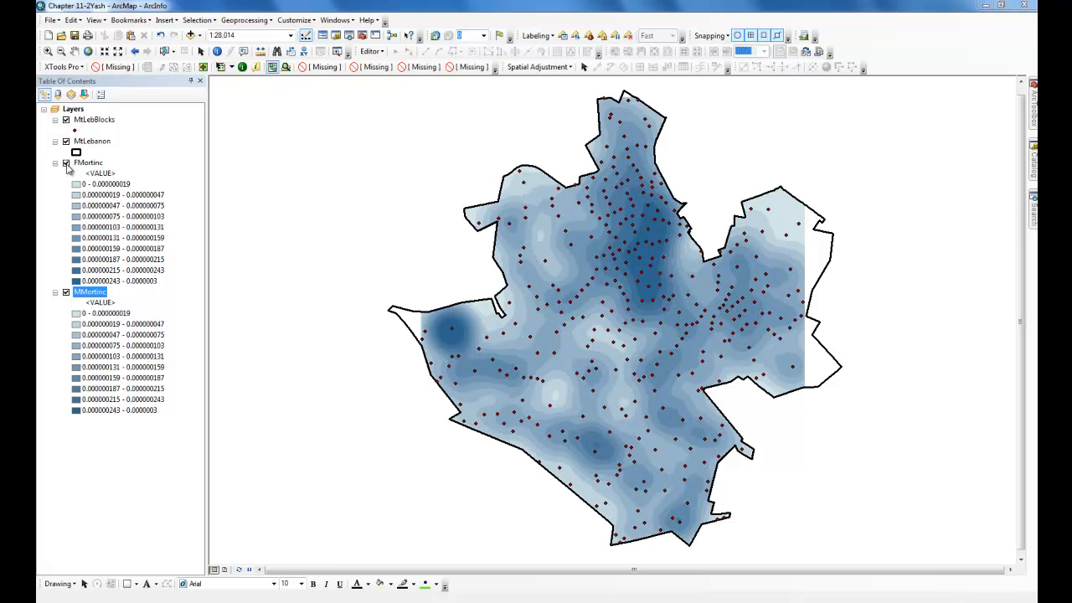